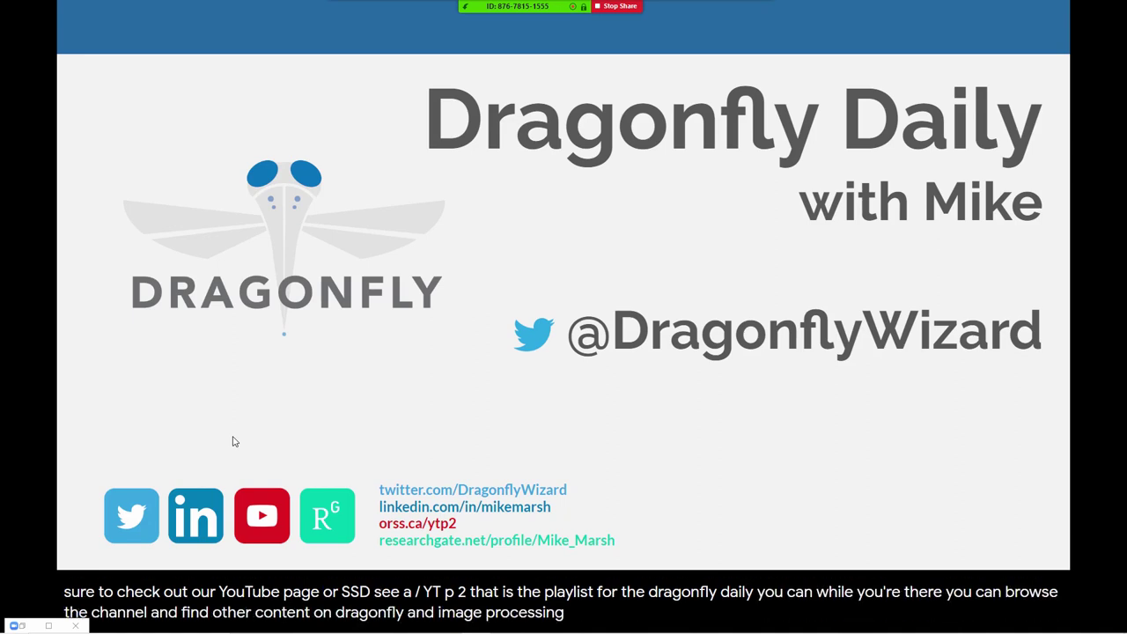
left_click(261, 421)
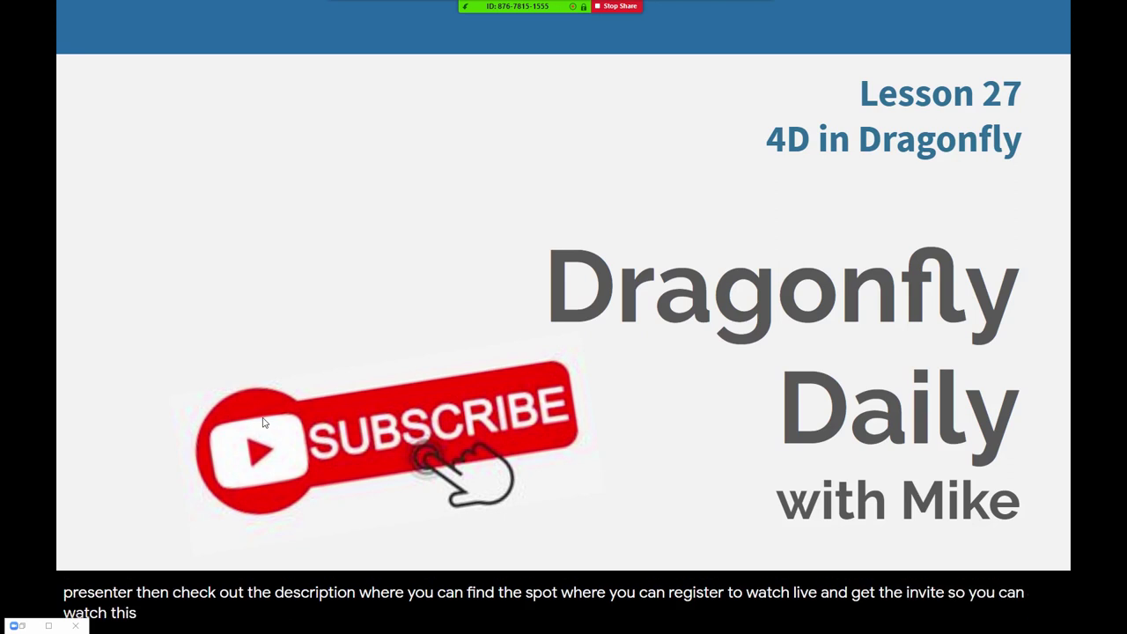
key("Right")
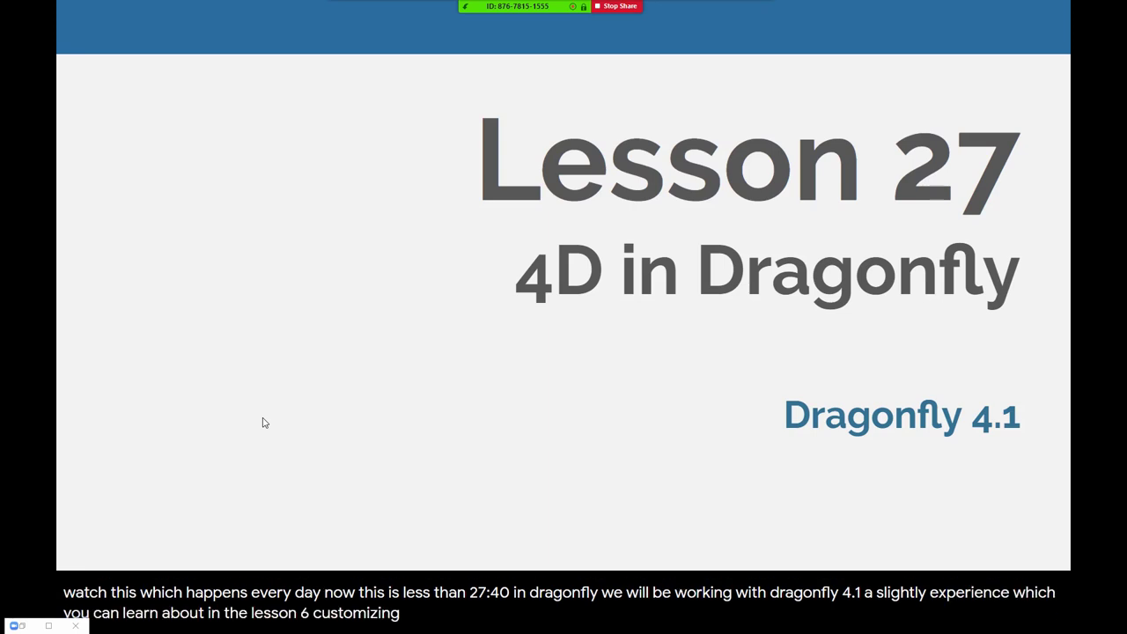
key("Right")
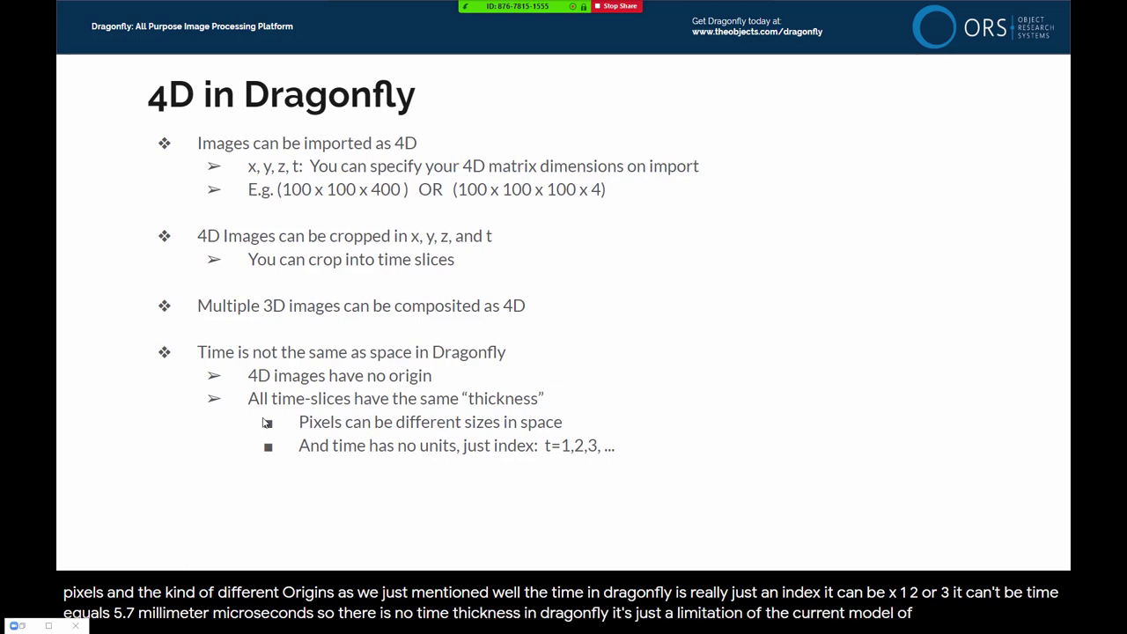
Step: Switch to the browser and examine the Digital Rocks project pages for the Ketton limestone waterflood and the Carbonado diamond acid leaching
key("alt+Tab")
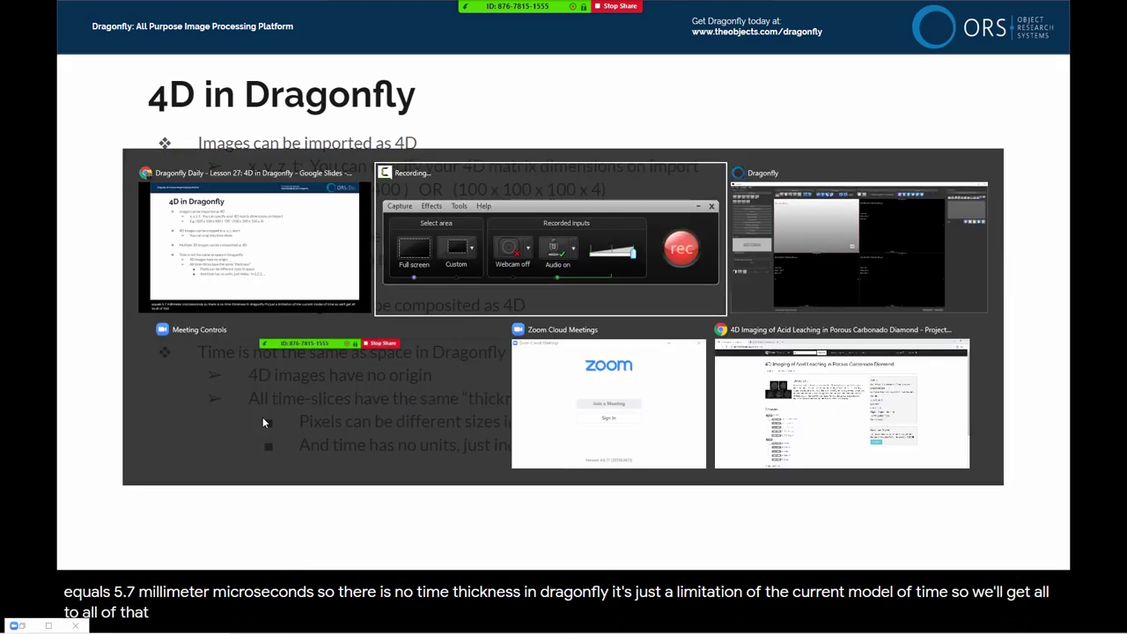
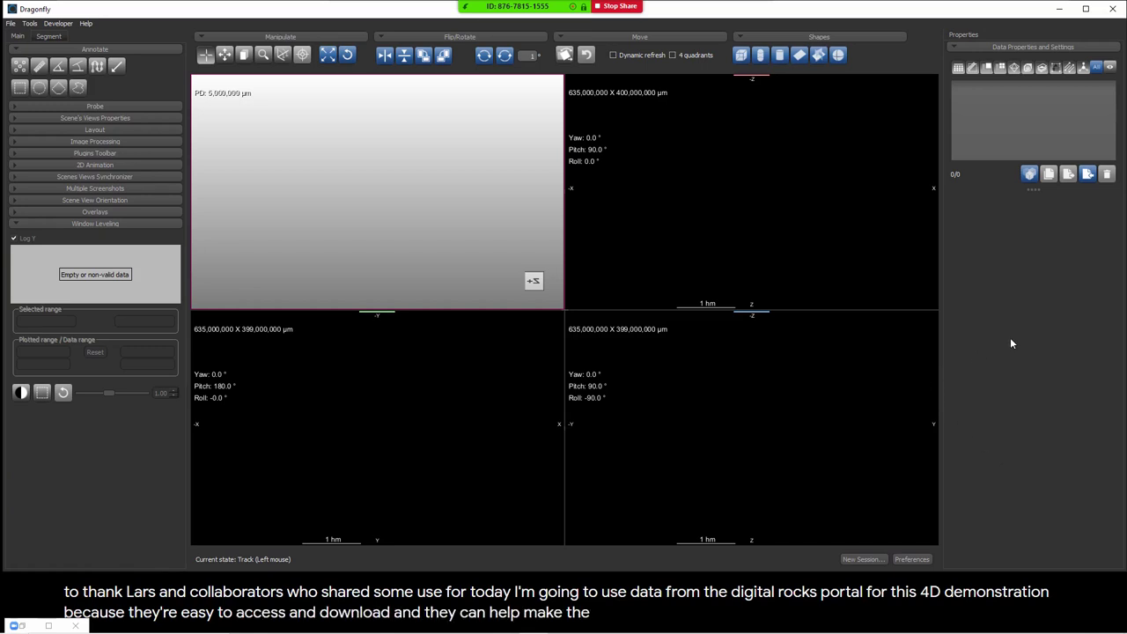
key("alt+Tab")
key("alt+Tab")
key("alt+Tab")
key("alt+Tab")
key("alt+Tab")
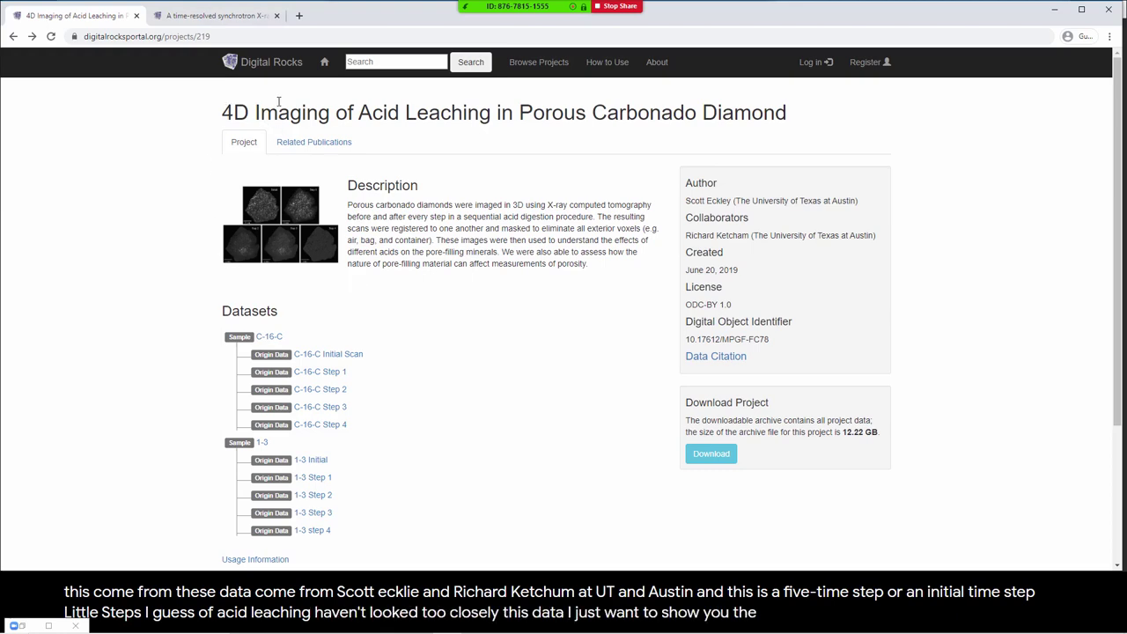
left_click(202, 16)
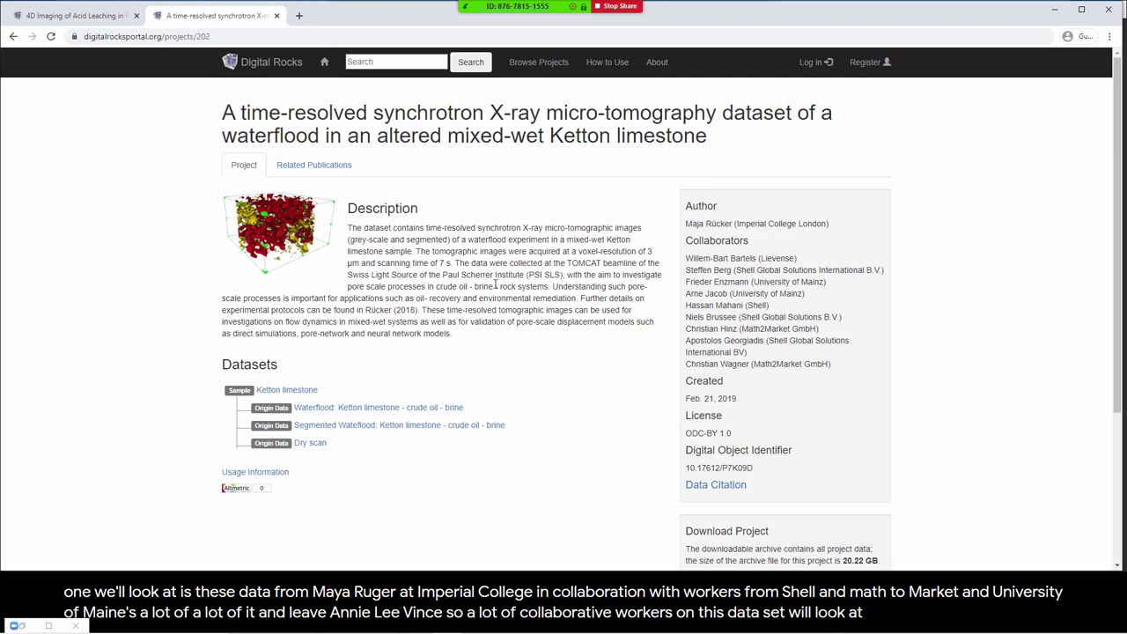
left_click(92, 17)
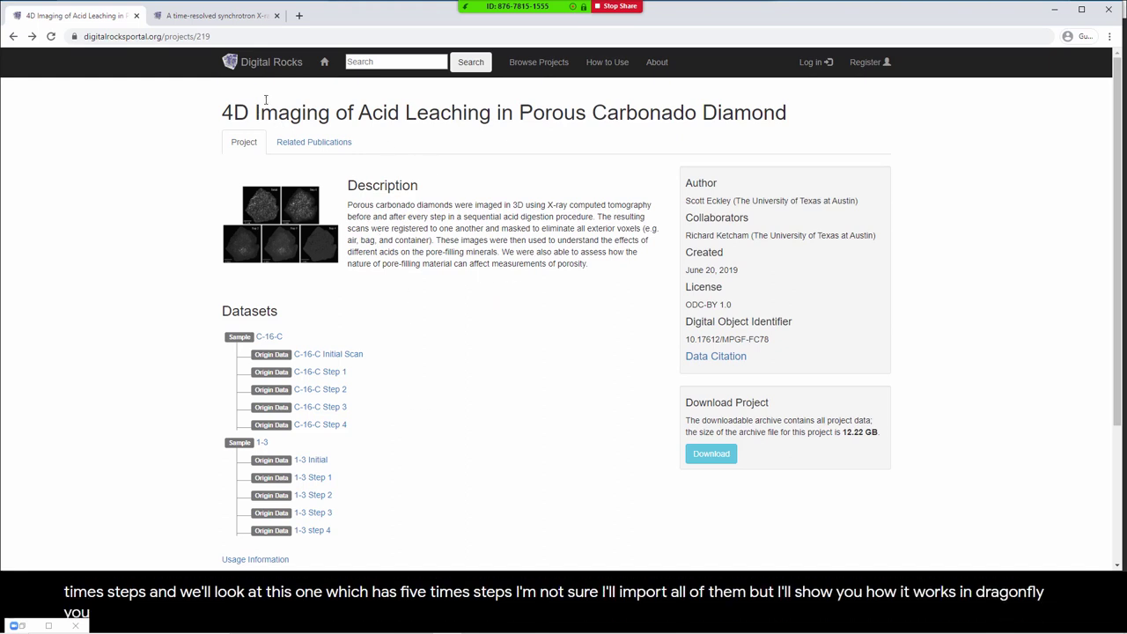
Step: Switch to Dragonfly and start importing image files
key("alt+Tab")
key("alt+Tab")
key("alt+Tab")
key("alt+Tab")
key("alt+Tab")
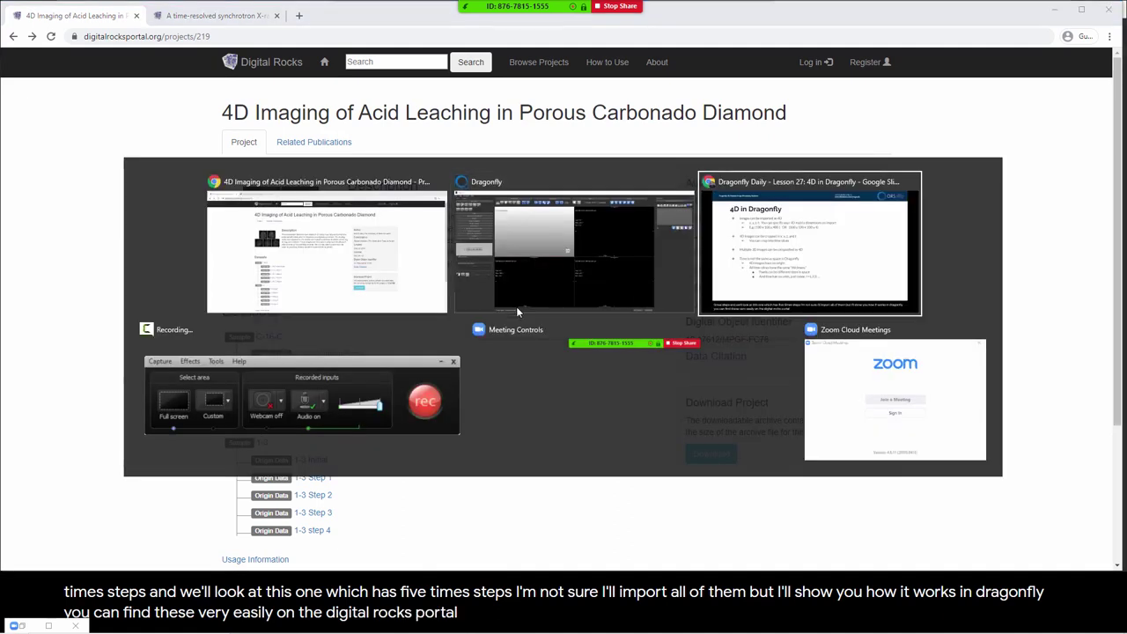
key("alt+Tab")
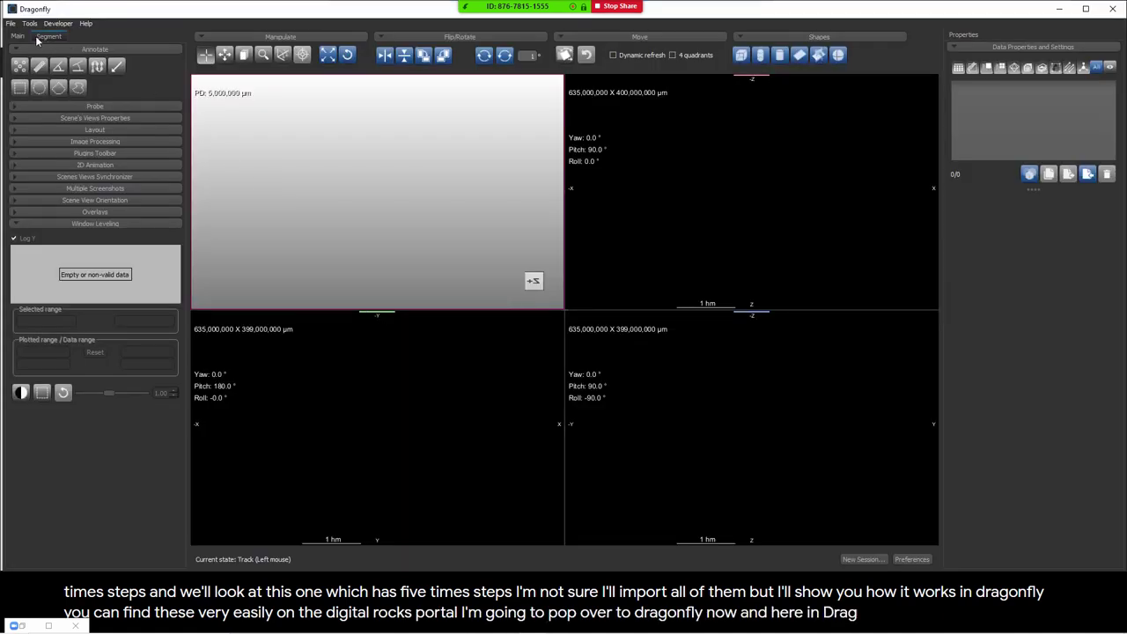
left_click(10, 23)
left_click(18, 60)
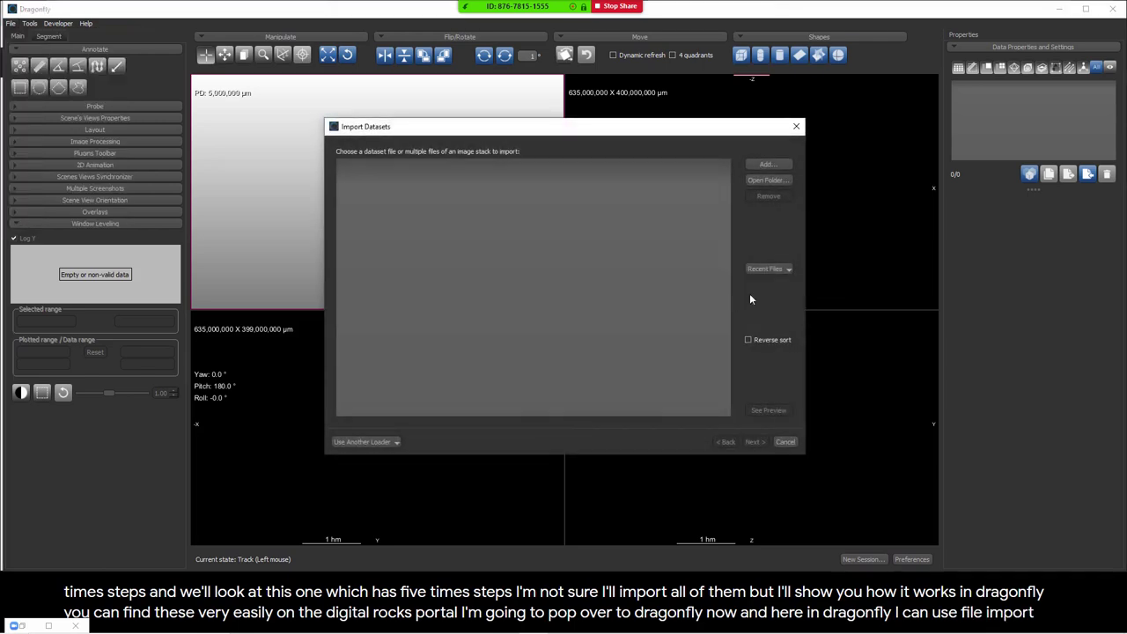
Step: Start adding files to the import and go up to the "4D Acid Leaching Porus Carbonado Diamond" folder
left_click(764, 166)
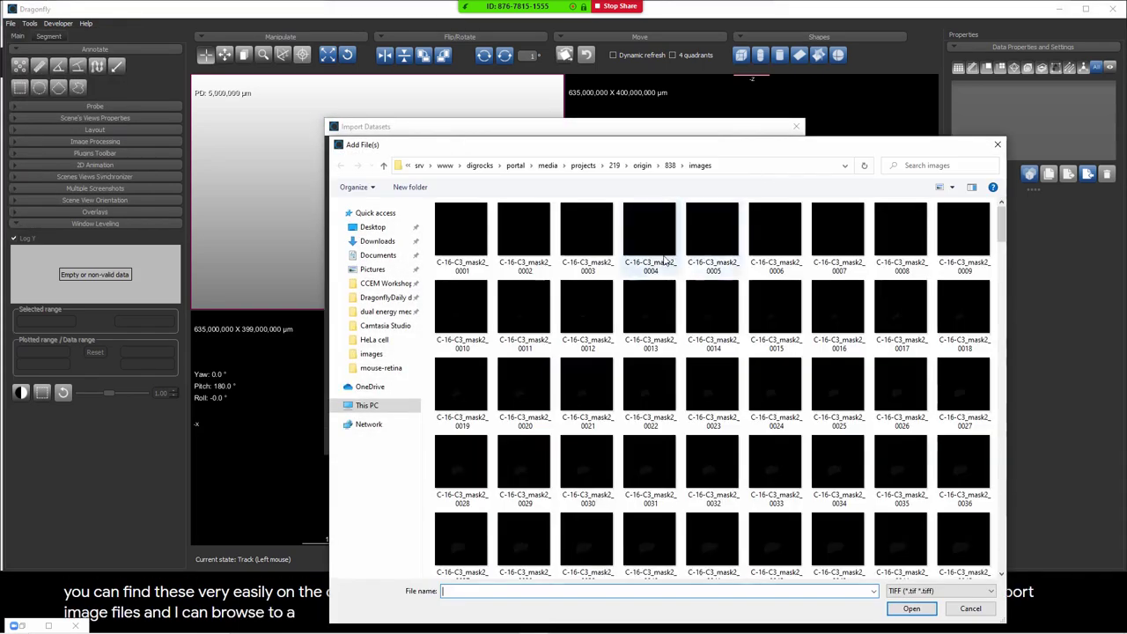
left_click(420, 165)
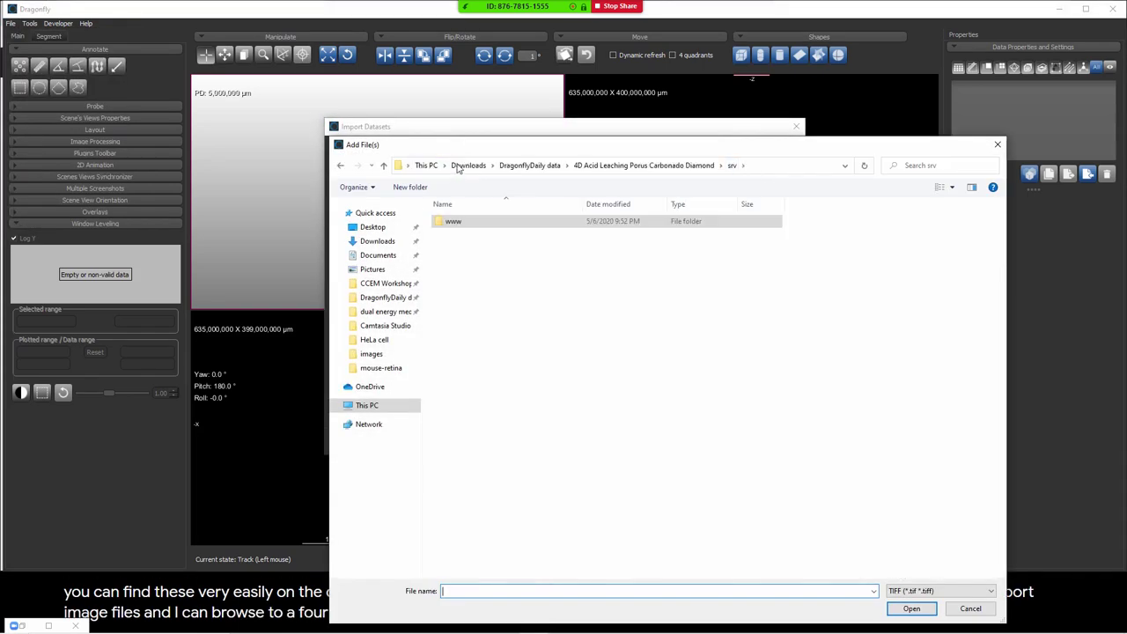
left_click(608, 167)
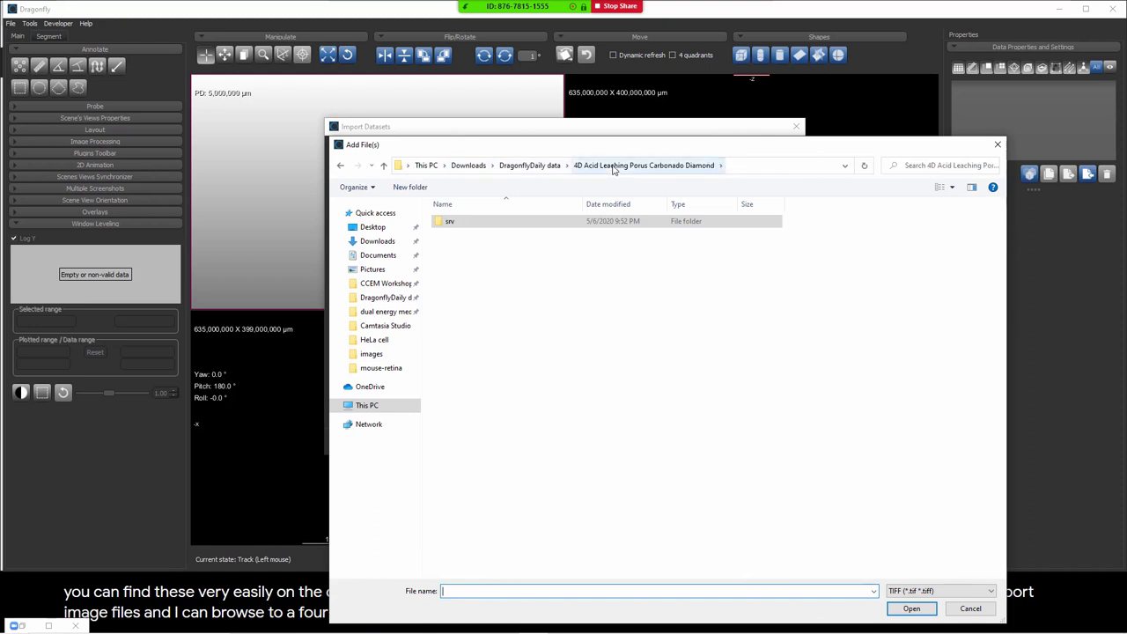
Step: Browse down through srv, www, digrocks, portal, media, projects, 219 and origin to the images folder of 836
left_click(446, 224)
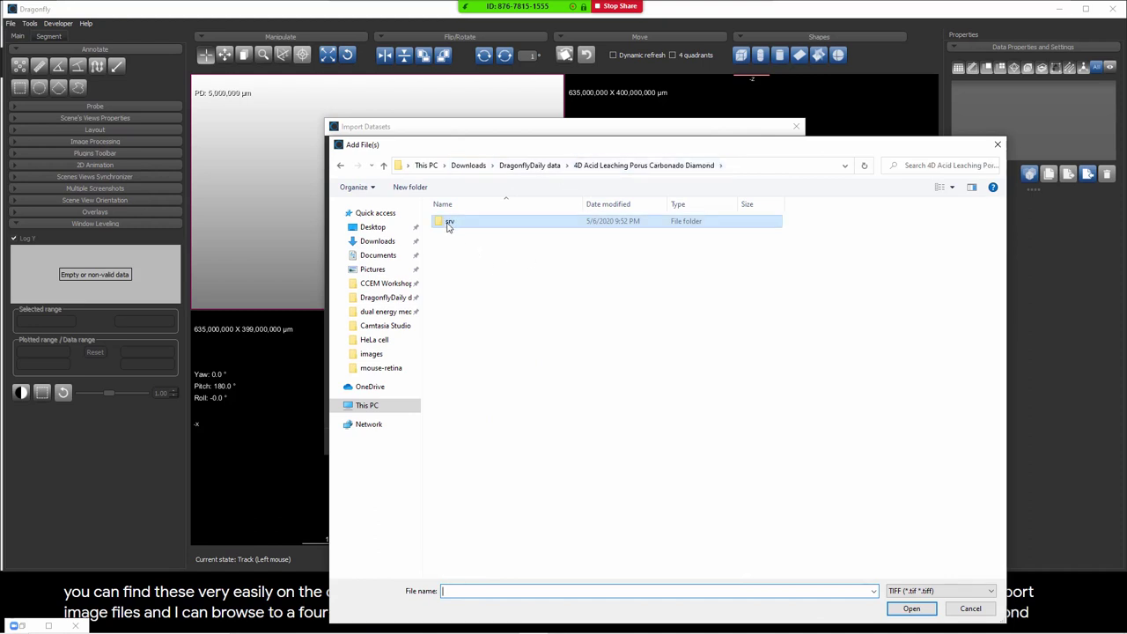
double_click(447, 225)
left_click(449, 225)
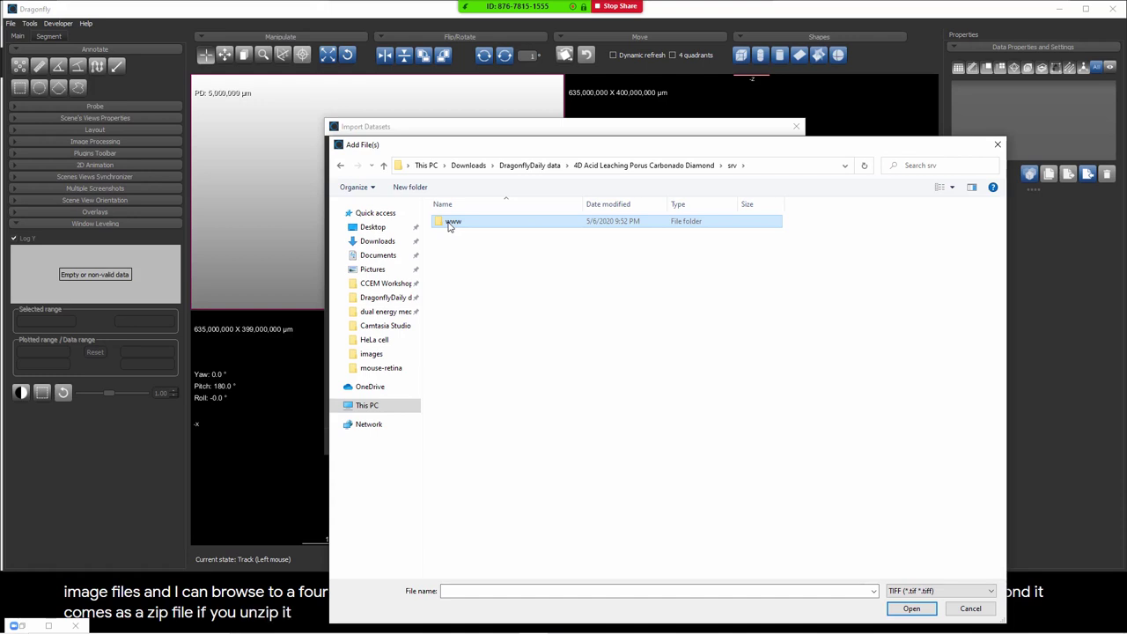
double_click(449, 225)
double_click(450, 224)
double_click(450, 226)
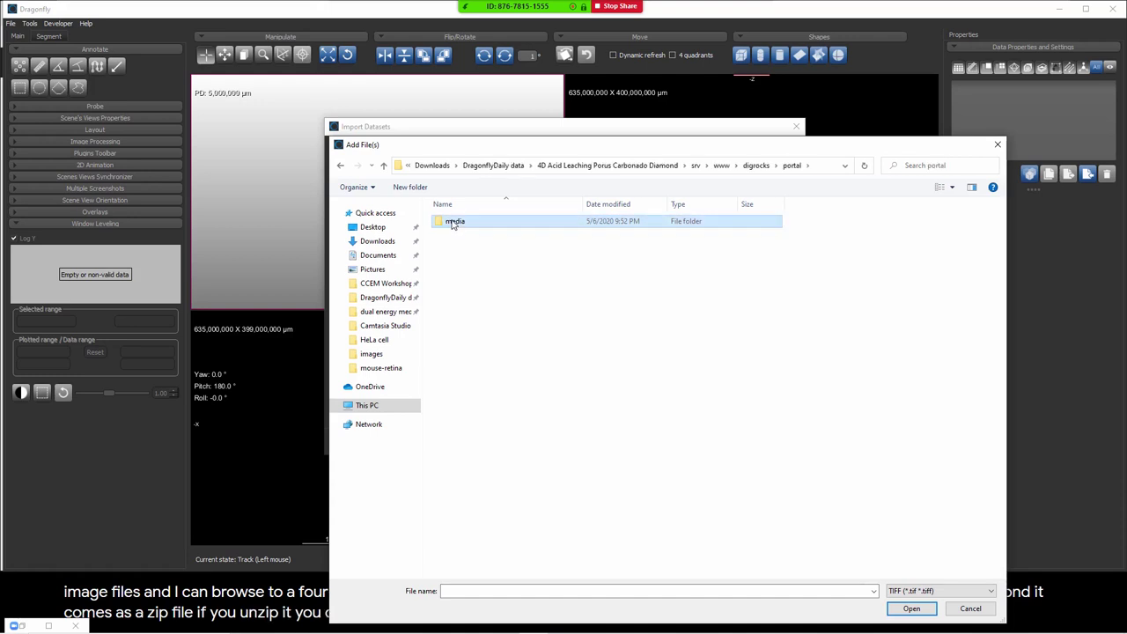
double_click(454, 226)
double_click(456, 225)
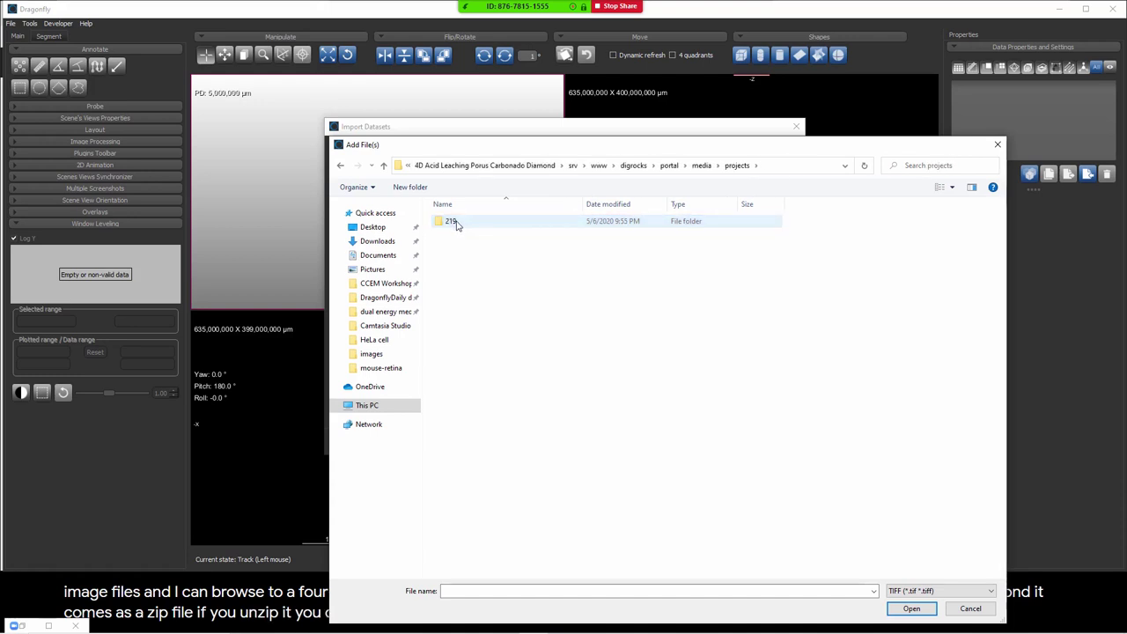
double_click(451, 222)
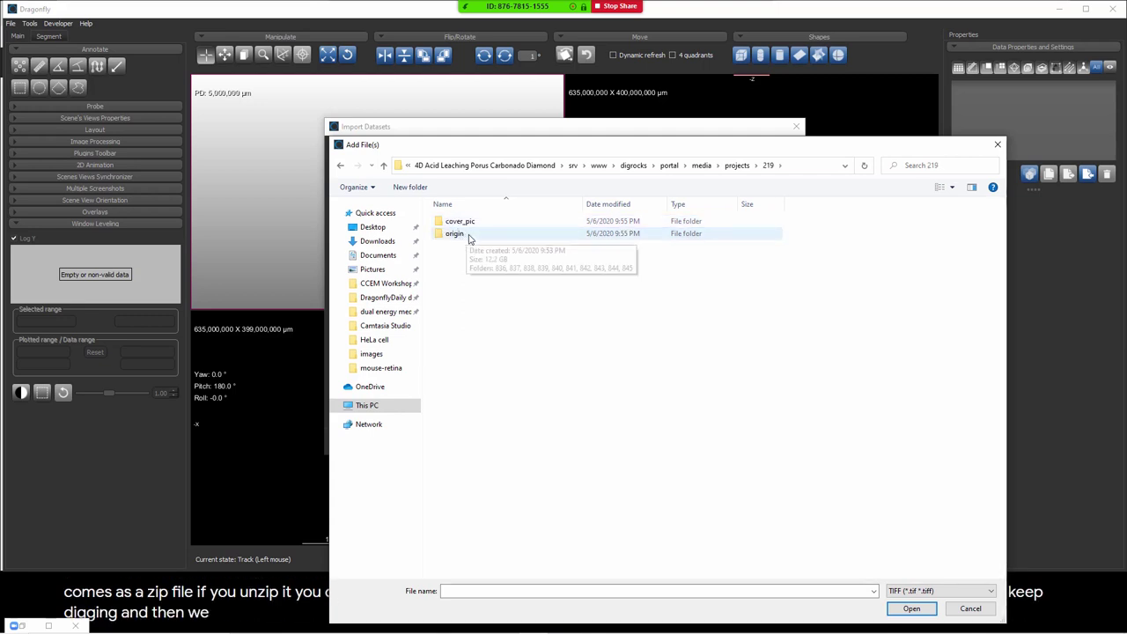
left_click(469, 238)
double_click(469, 236)
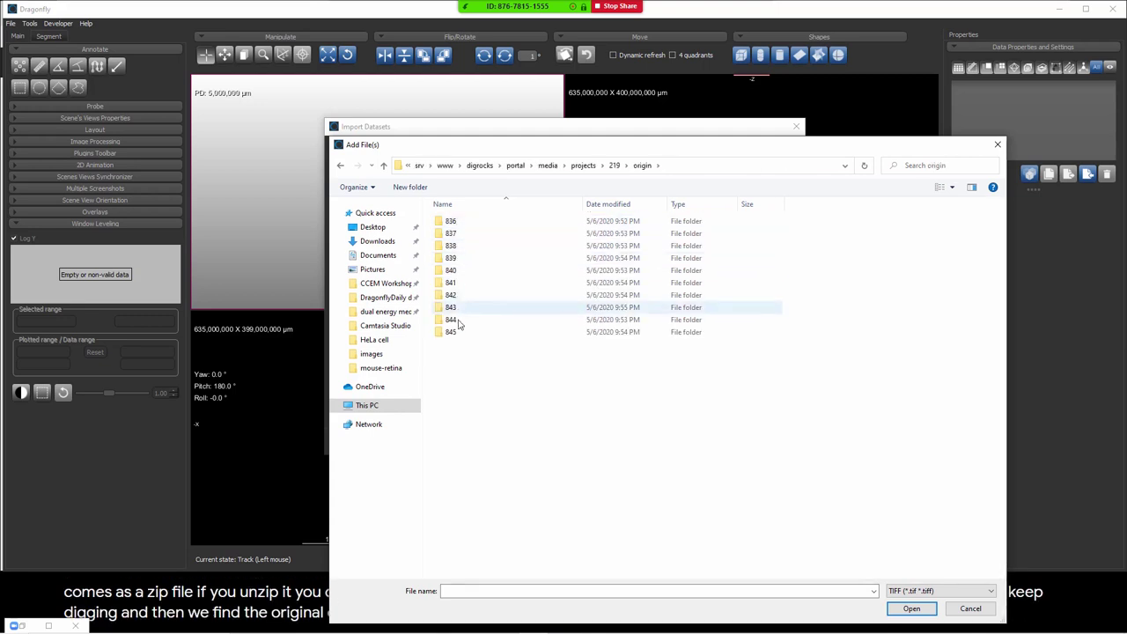
double_click(454, 222)
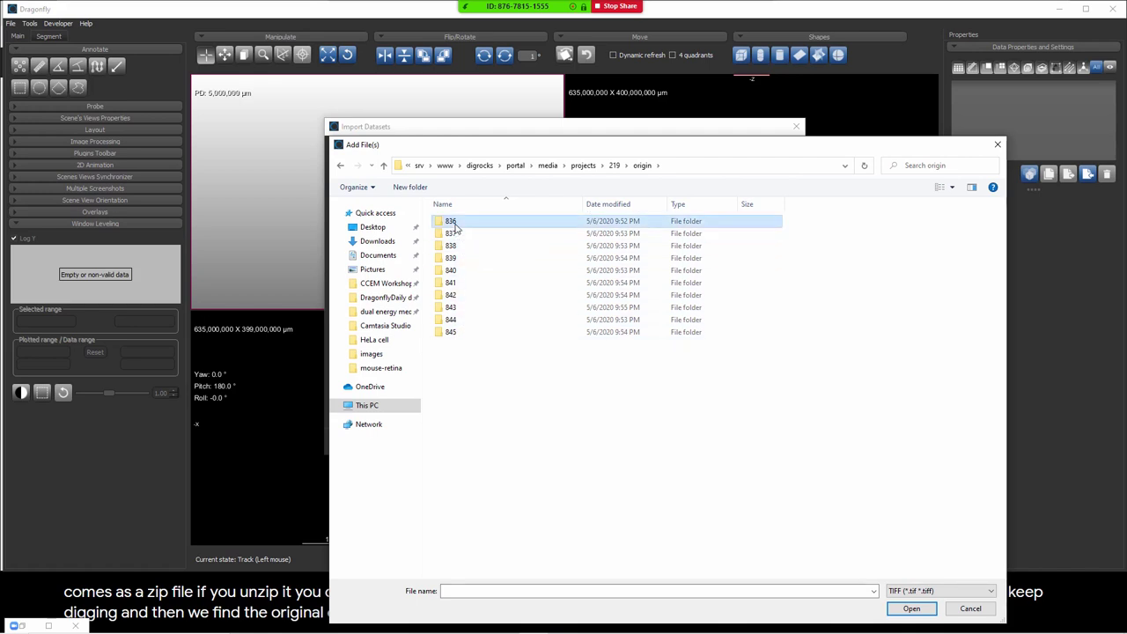
double_click(456, 223)
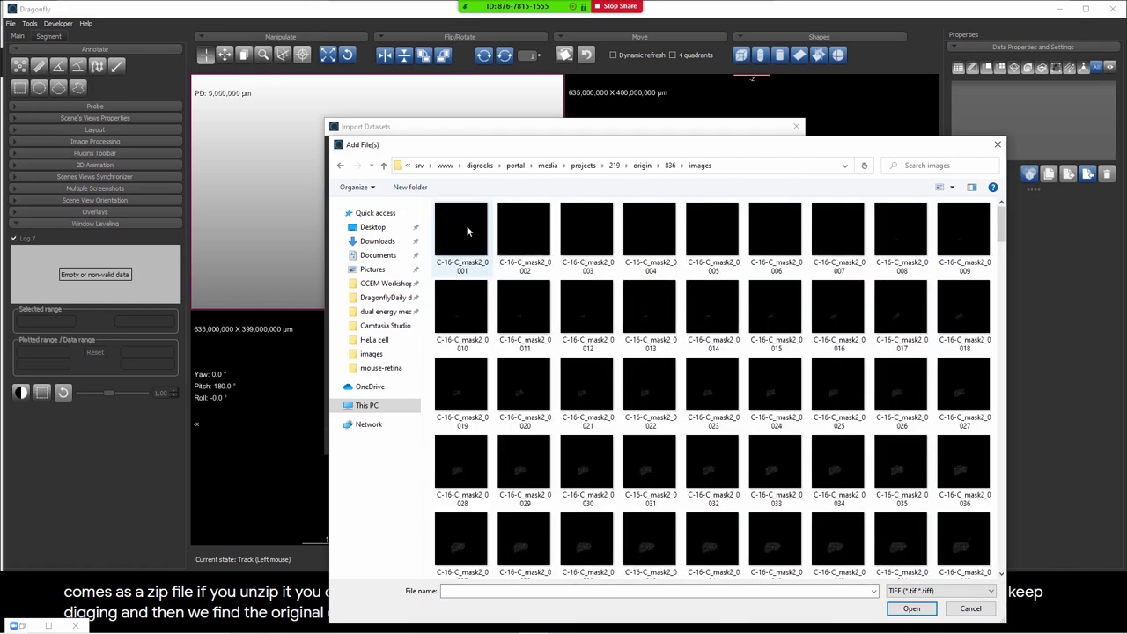
Step: Show all file types in the 836 images folder and restore the TIFF filter
left_click(924, 591)
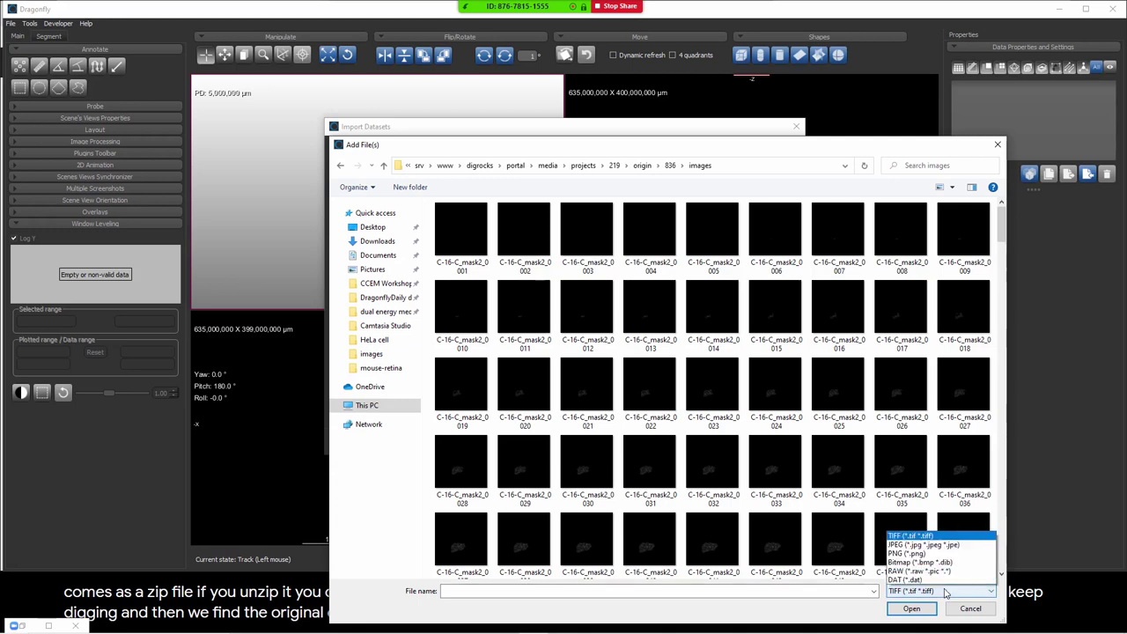
left_click(916, 581)
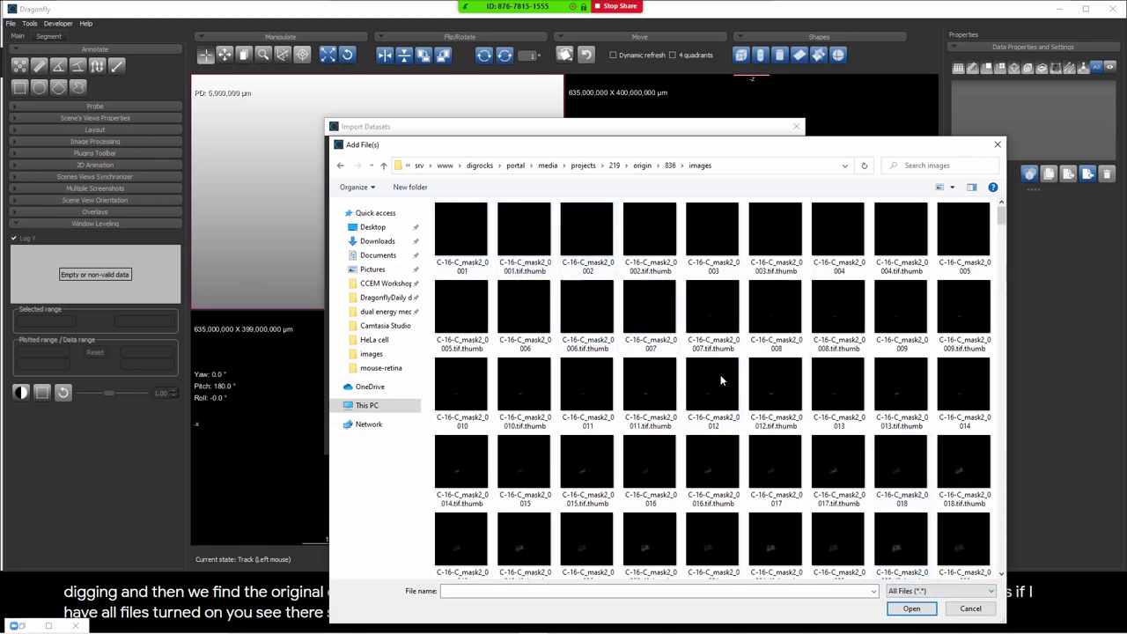
left_click(969, 591)
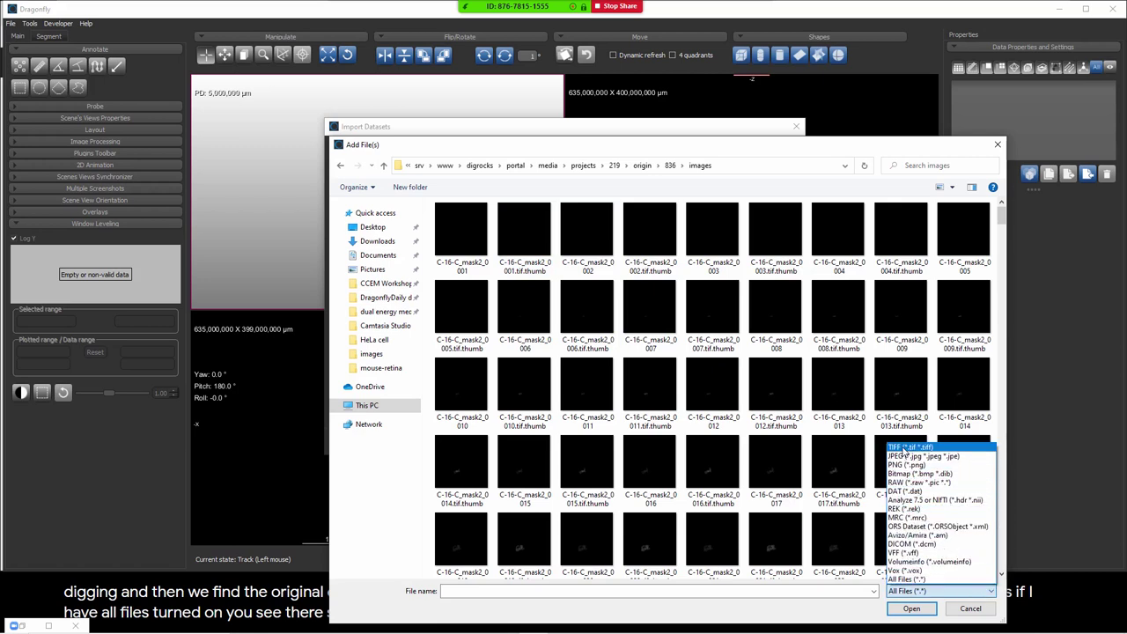
left_click(903, 449)
Step: Add all TIFF images from the 836 images folder to the import list
left_click(471, 239)
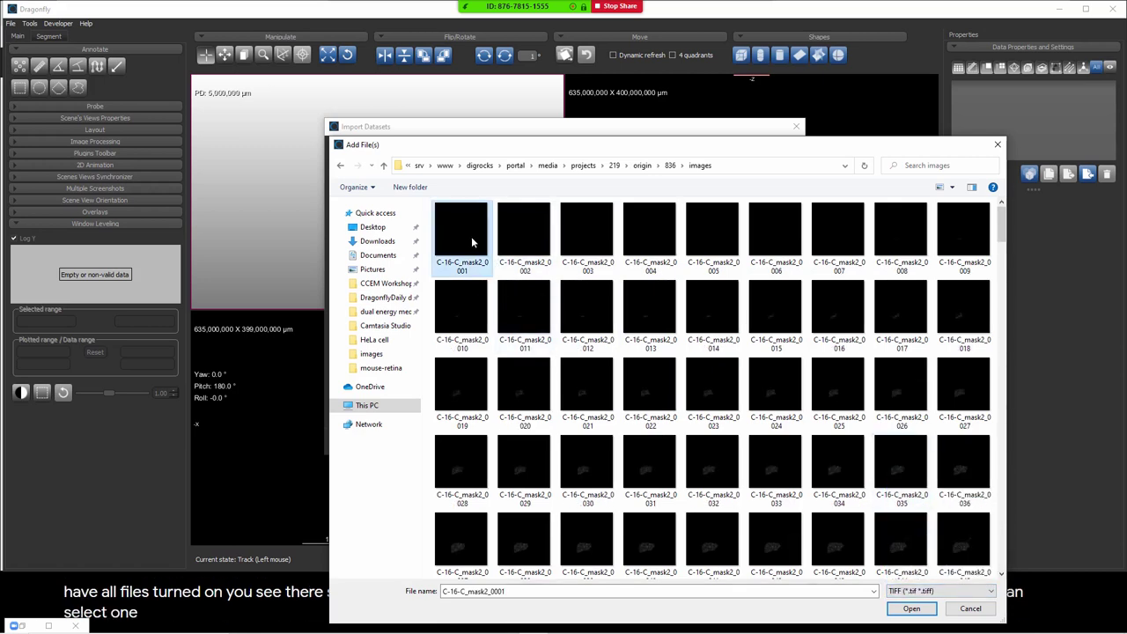
key("ctrl+a")
left_click(921, 612)
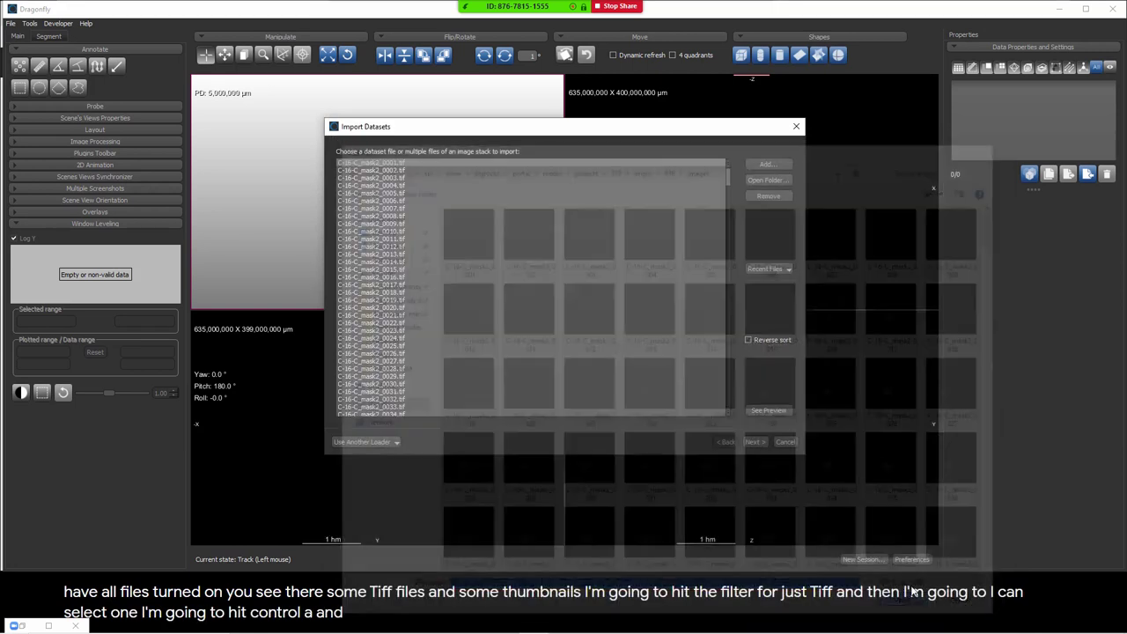
mouse_move(727, 174)
left_mouse_down()
mouse_move(728, 415)
mouse_move(726, 164)
left_mouse_up()
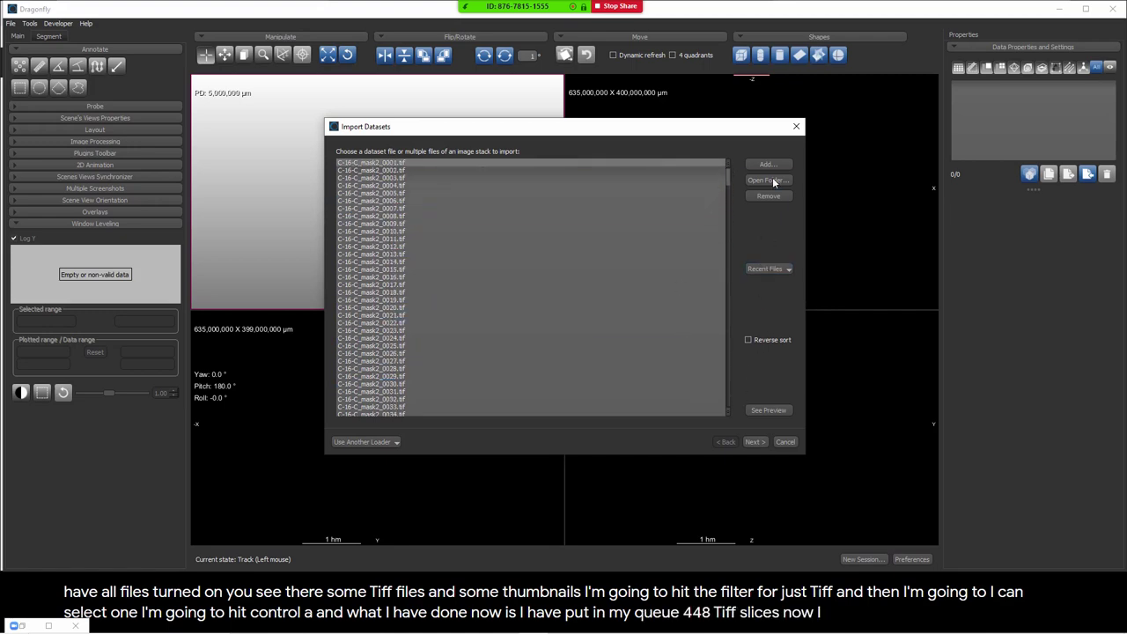
Step: Start adding more files and browse from projects through 219 and origin to the images folder of 837
left_click(771, 165)
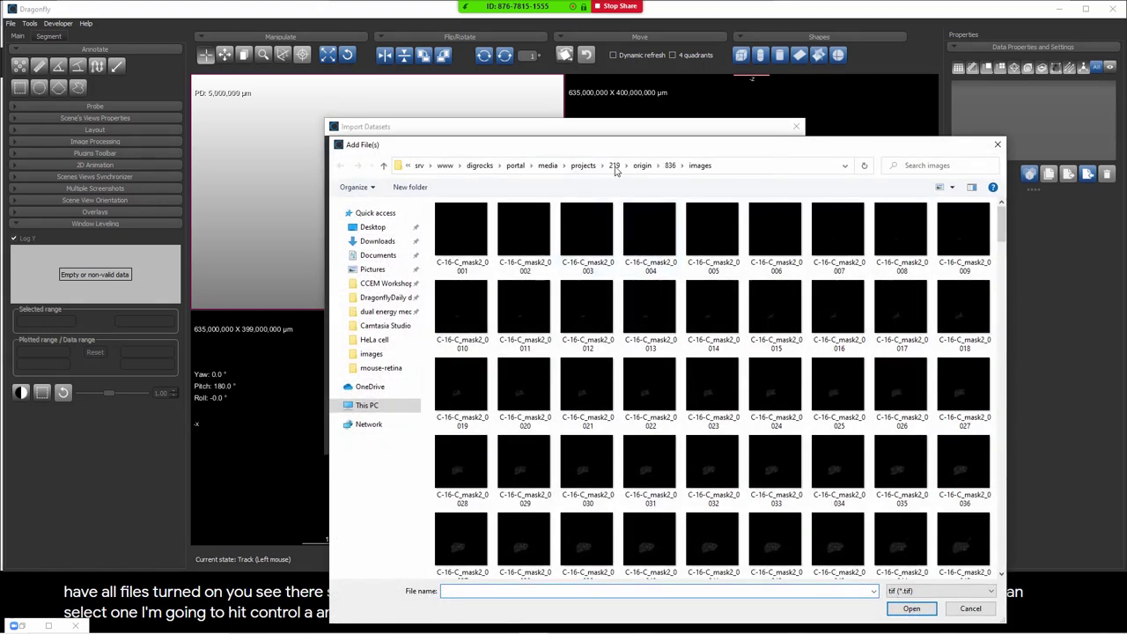
left_click(583, 165)
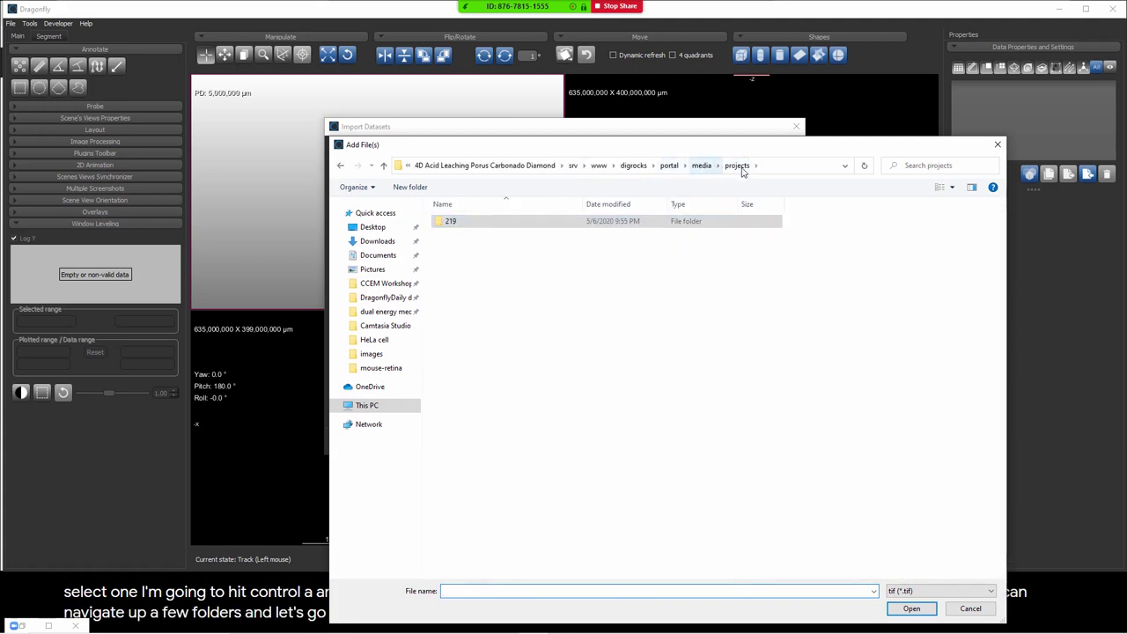
double_click(495, 223)
double_click(467, 233)
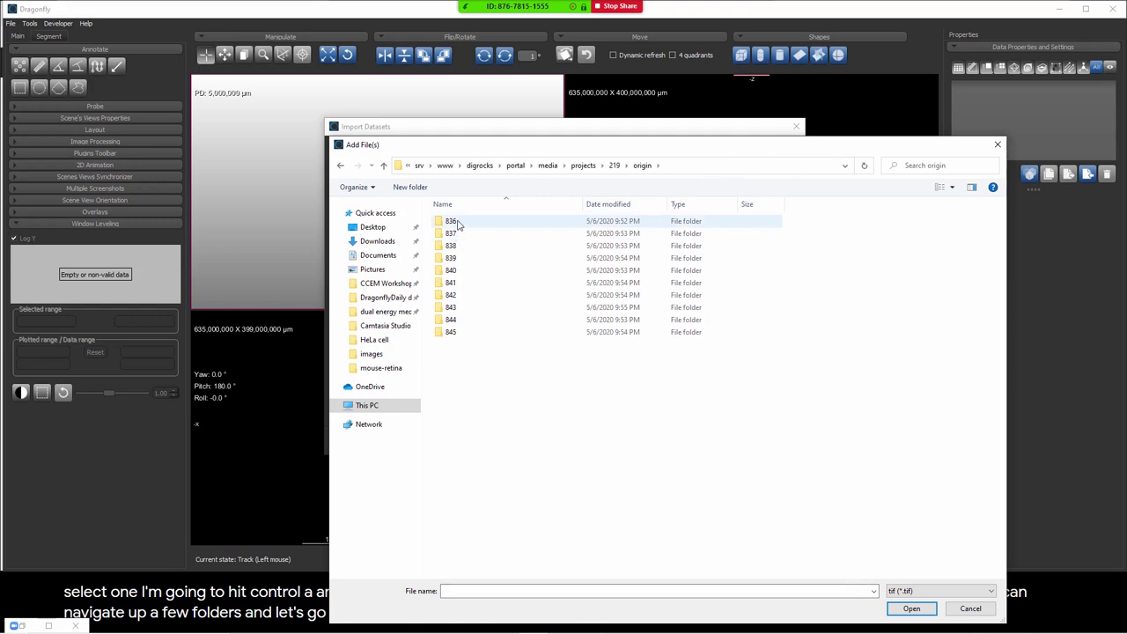
left_click_drag(521, 149, 524, 92)
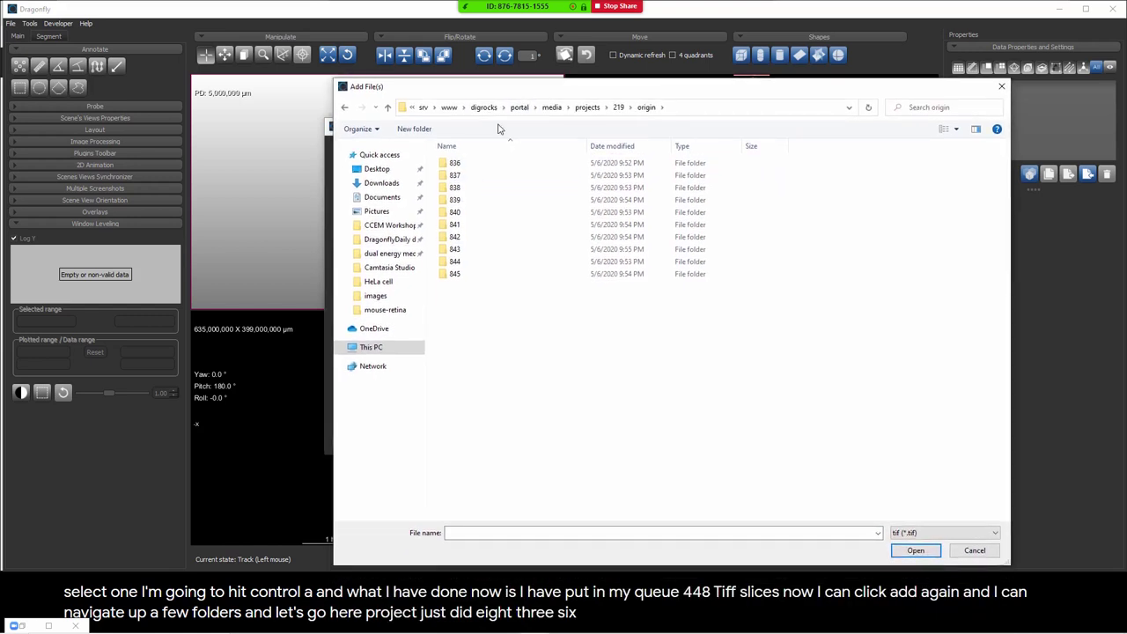
double_click(459, 175)
double_click(458, 166)
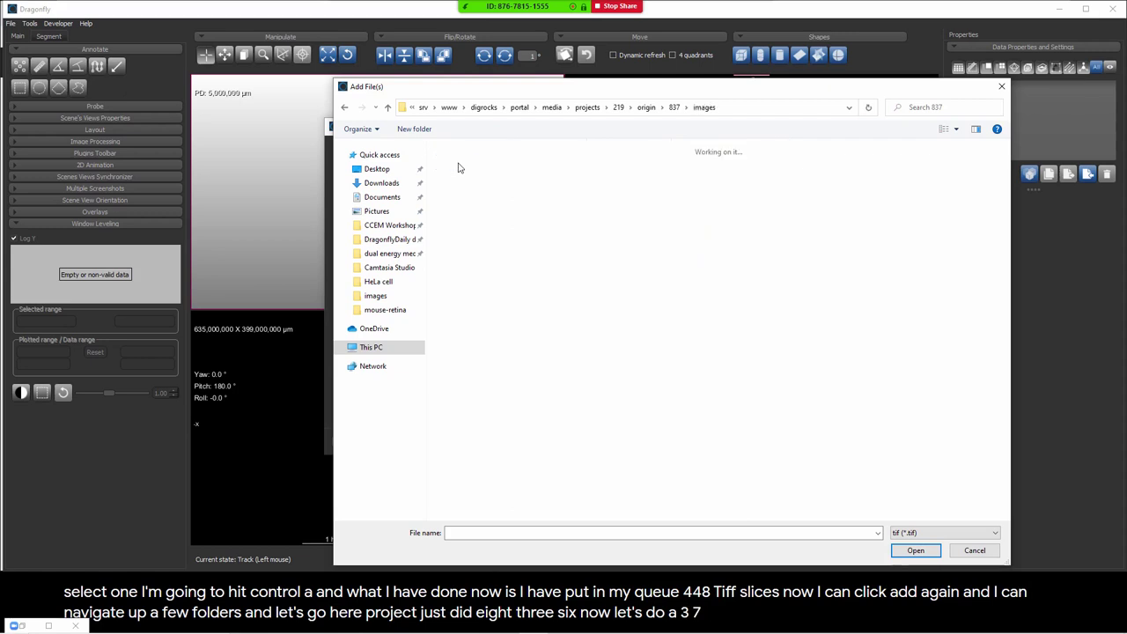
Step: Add all TIFF images from the 837 images folder to the import list and check the end of the list
left_click(458, 169)
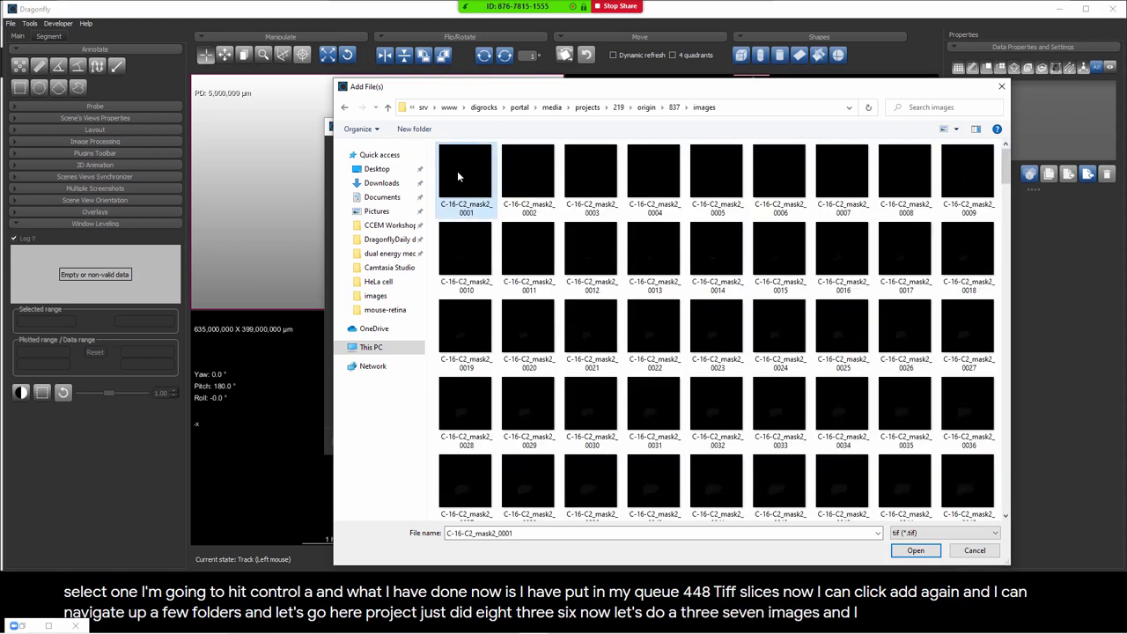
key("ctrl+a")
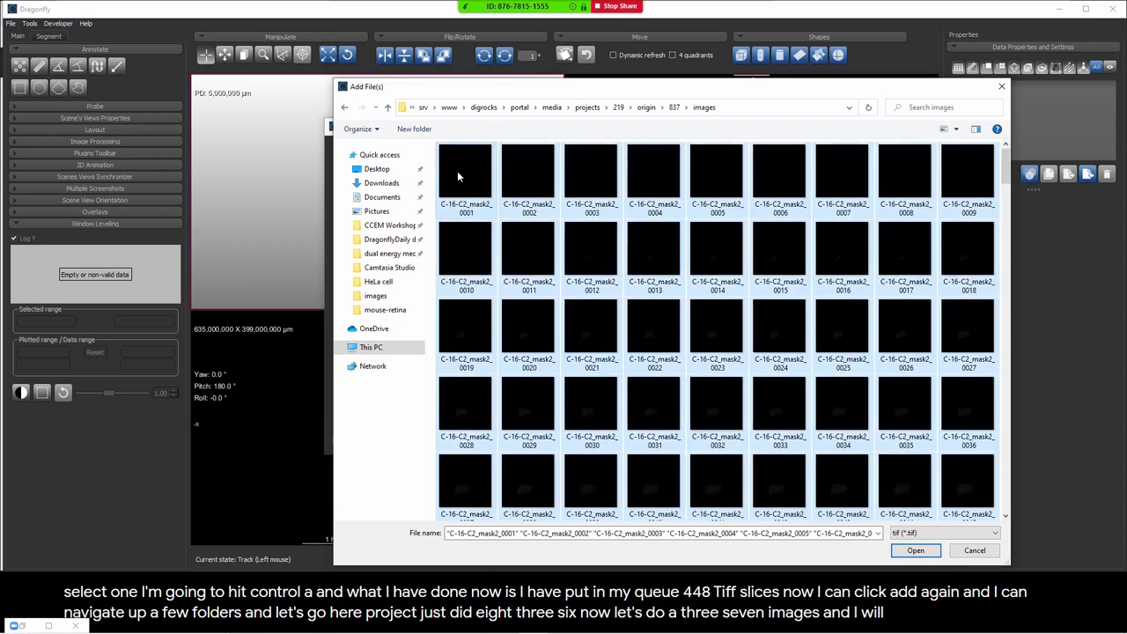
left_click(925, 548)
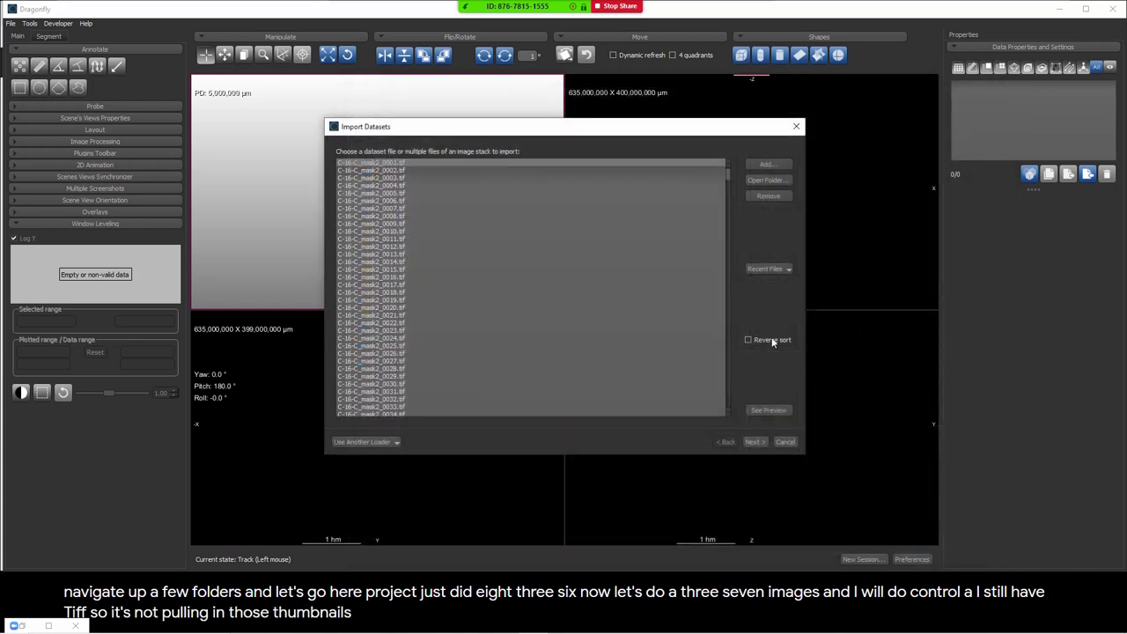
left_click_drag(727, 173, 733, 414)
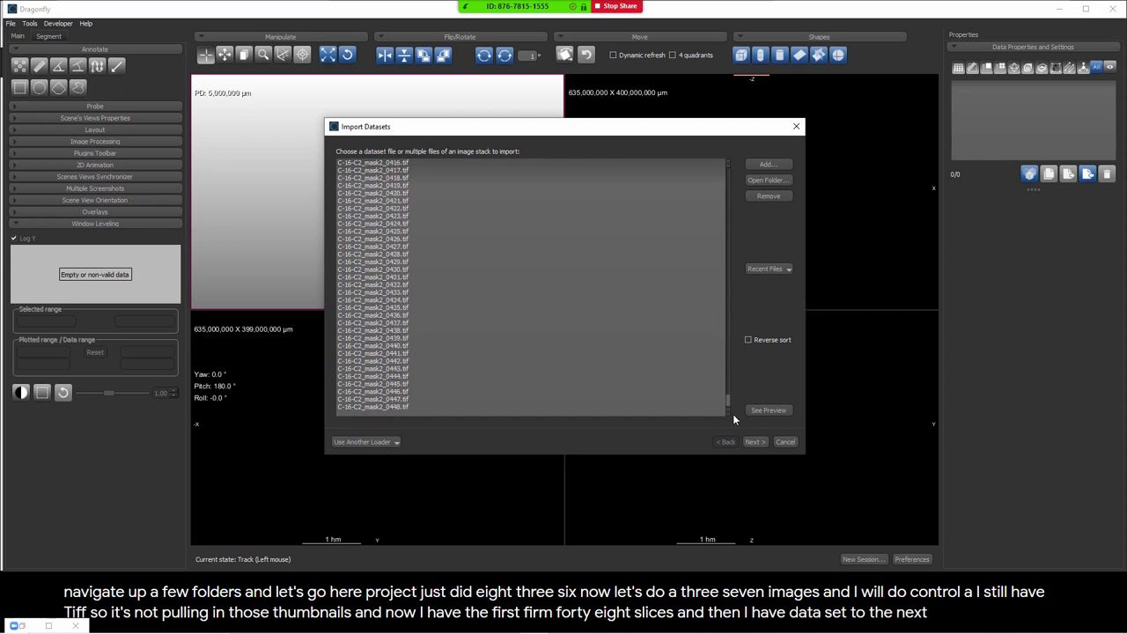
left_click(756, 442)
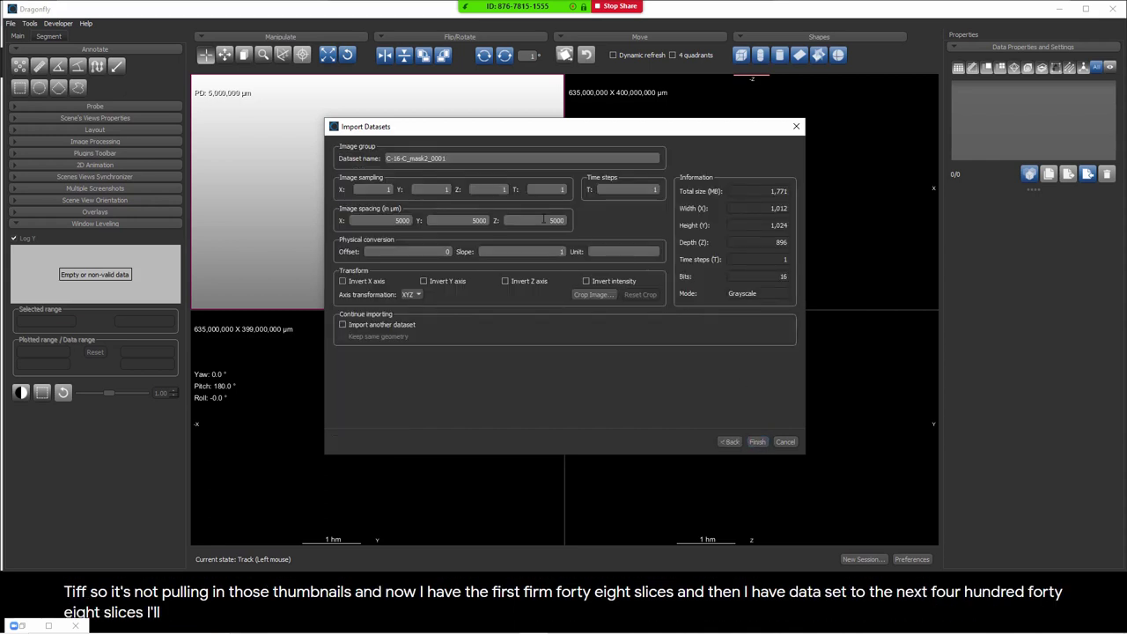
left_click(733, 441)
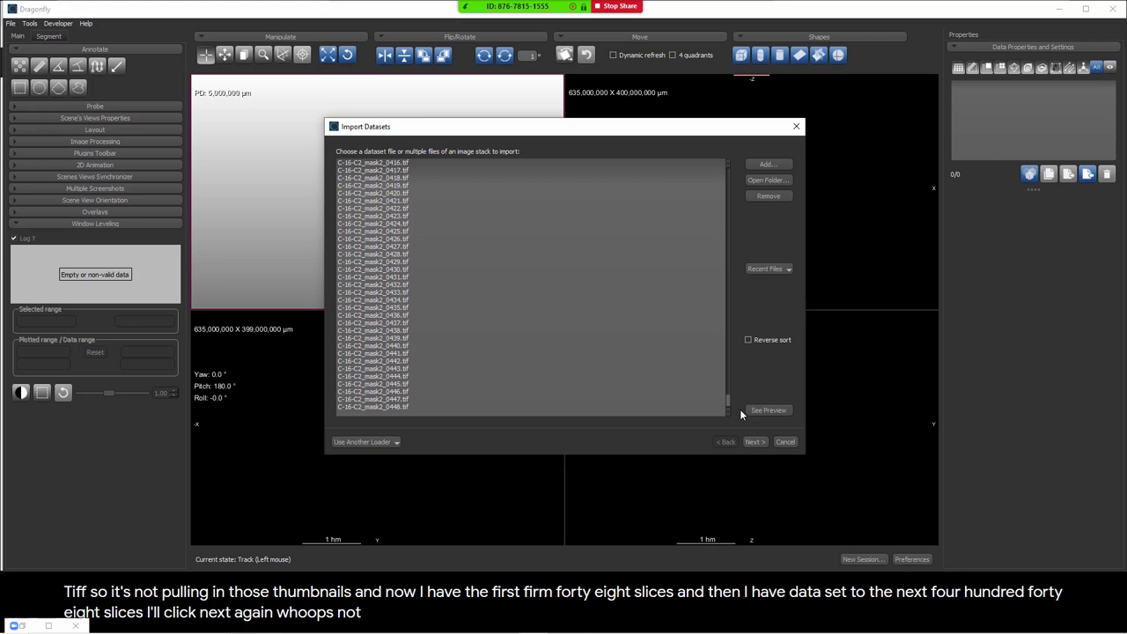
Step: Add all TIFF images from the images folder of 838 under origin to the import list
left_click(776, 164)
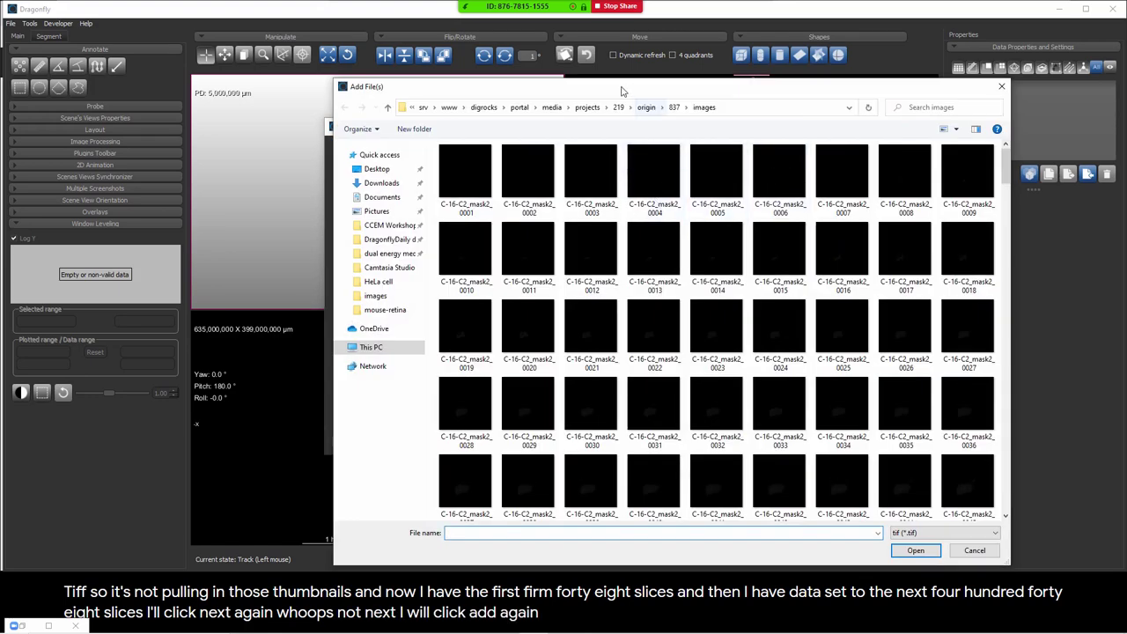
left_click(648, 108)
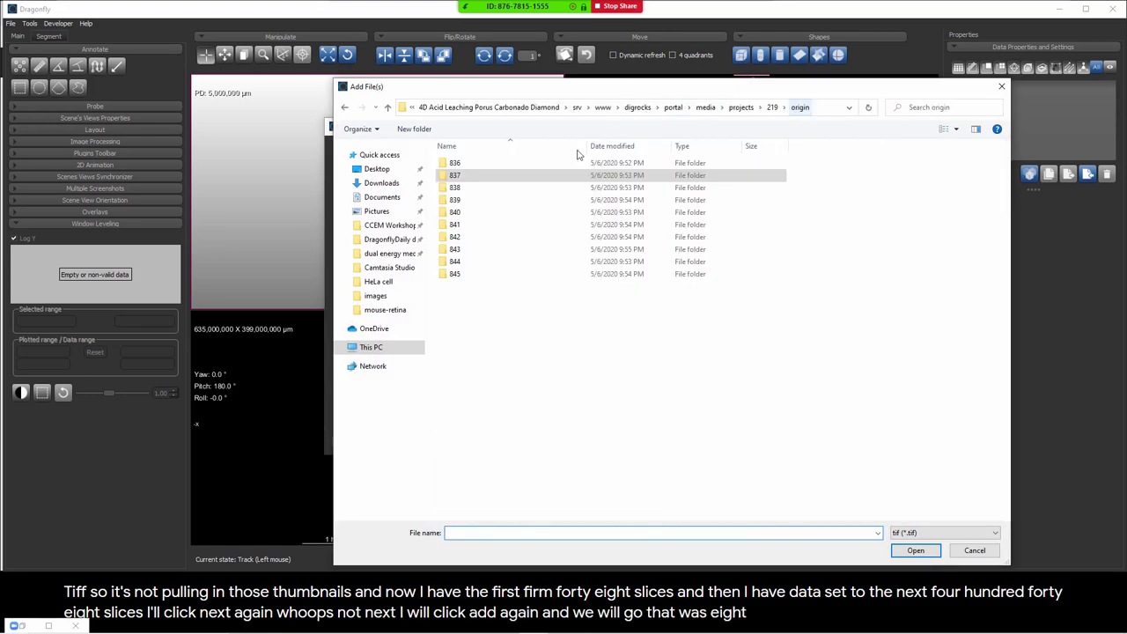
double_click(477, 191)
double_click(464, 163)
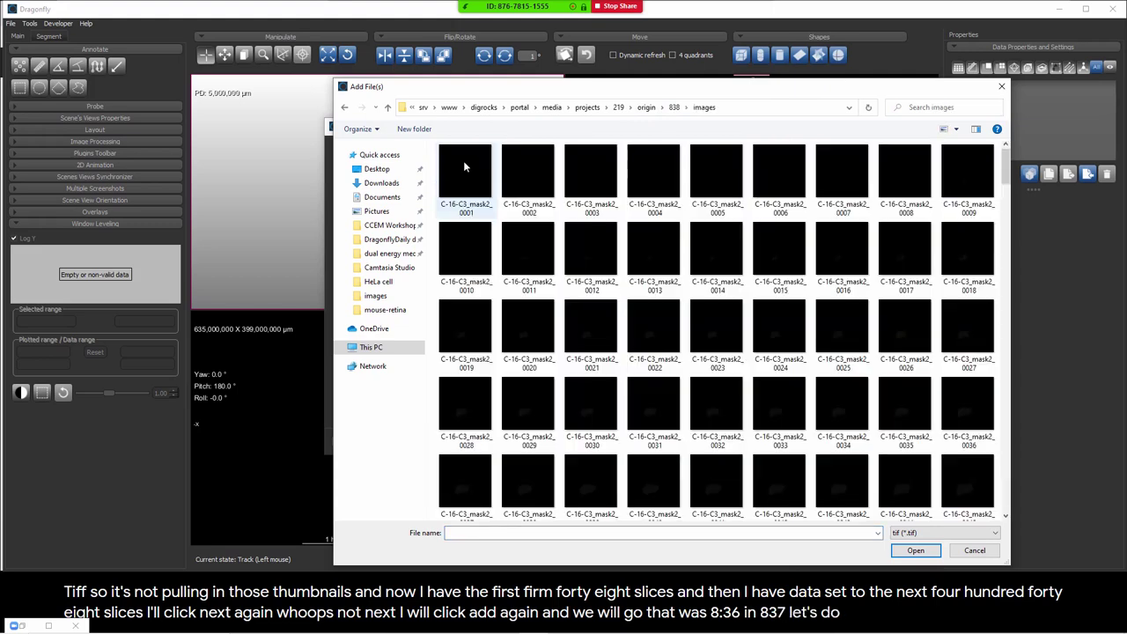
left_click(465, 167)
key("ctrl+a")
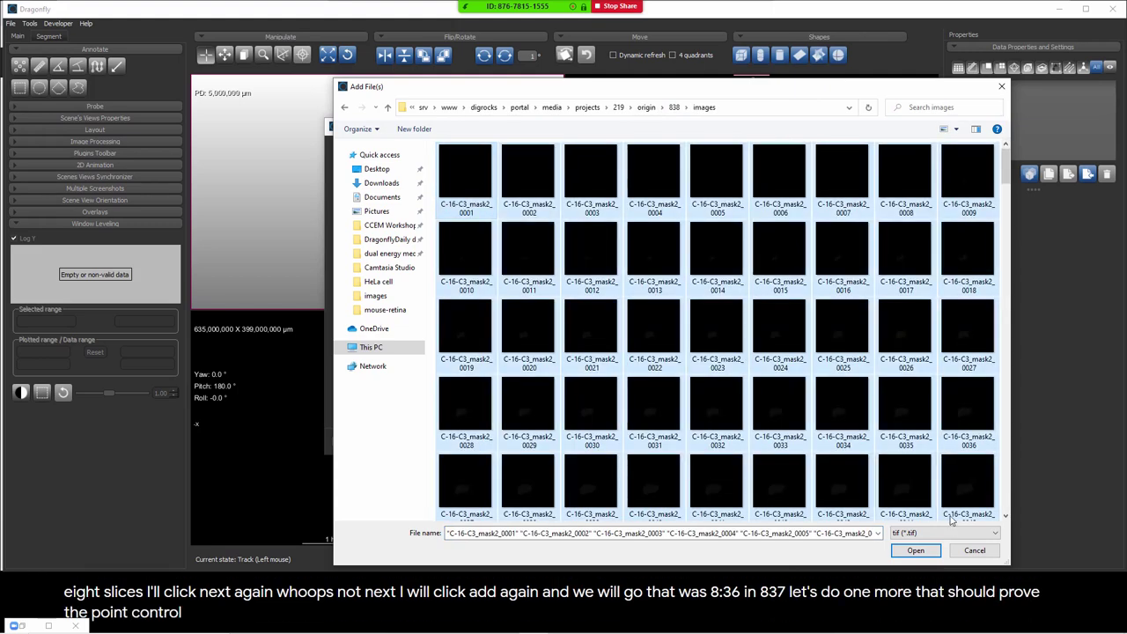
left_click(916, 551)
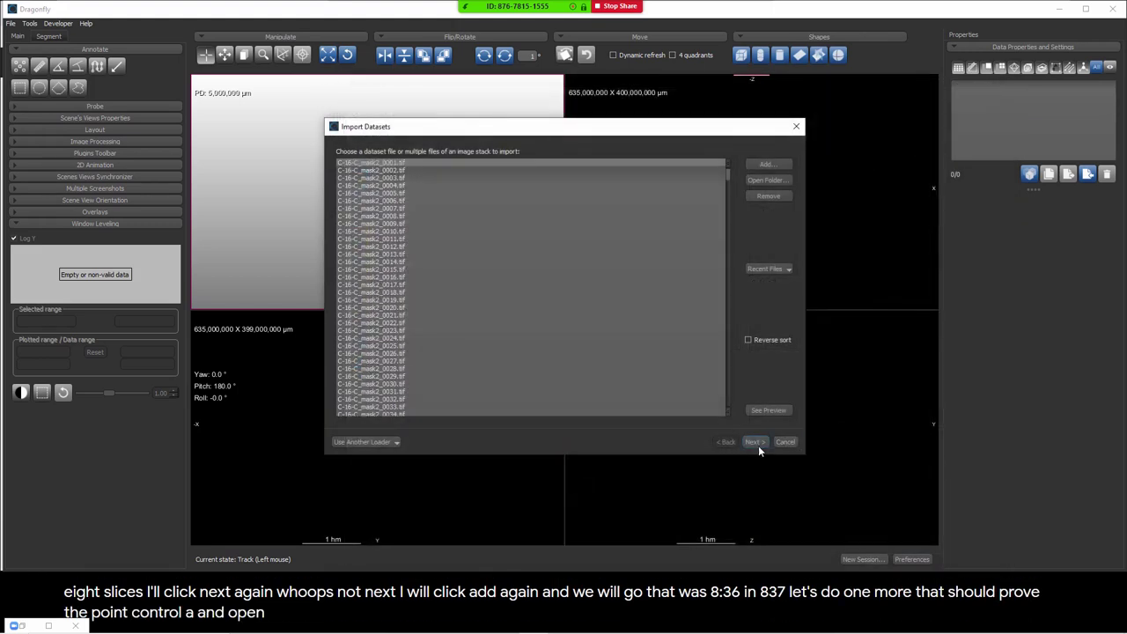
Step: Proceed to the import settings, set the number of time steps to 3 and review the dataset dimensions
left_click(755, 442)
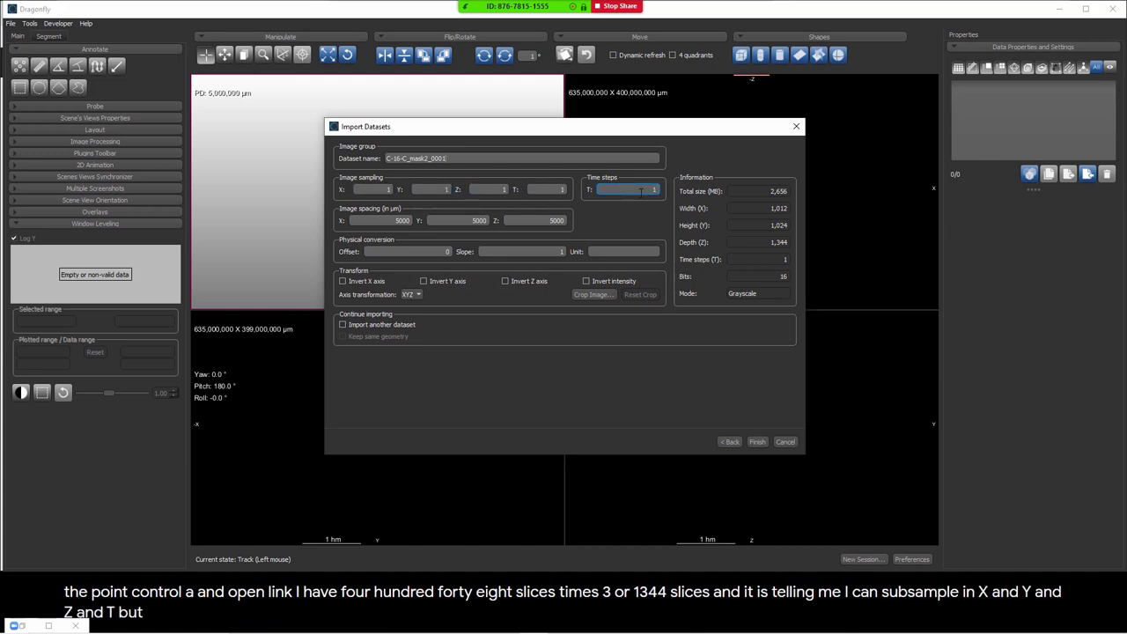
scroll(657, 190, "up", 2)
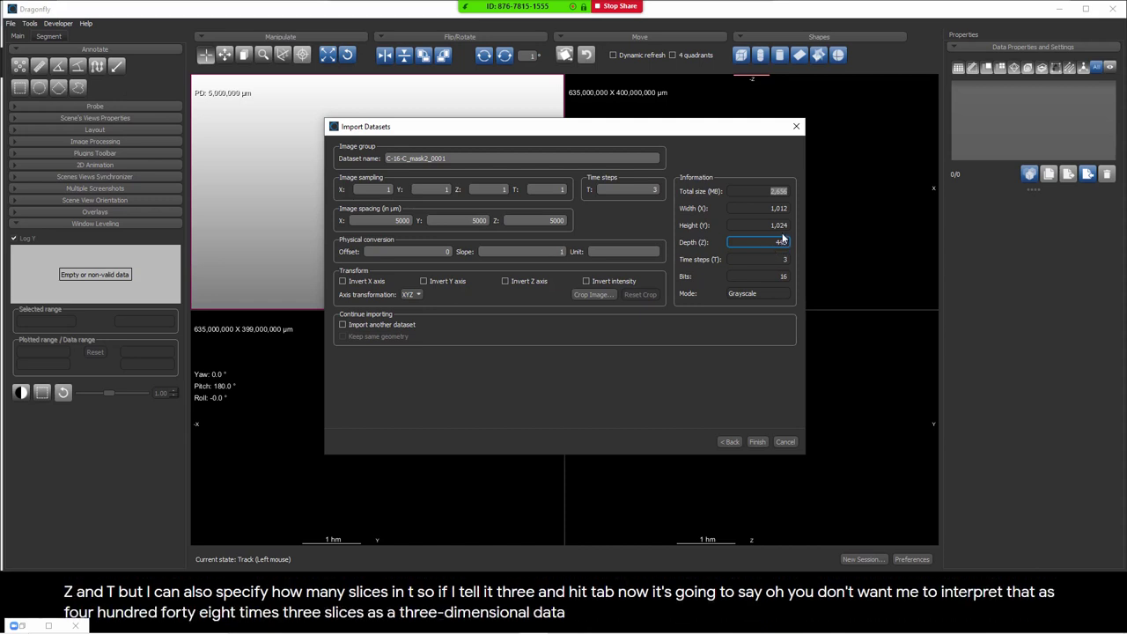
left_click(773, 209)
key("Tab")
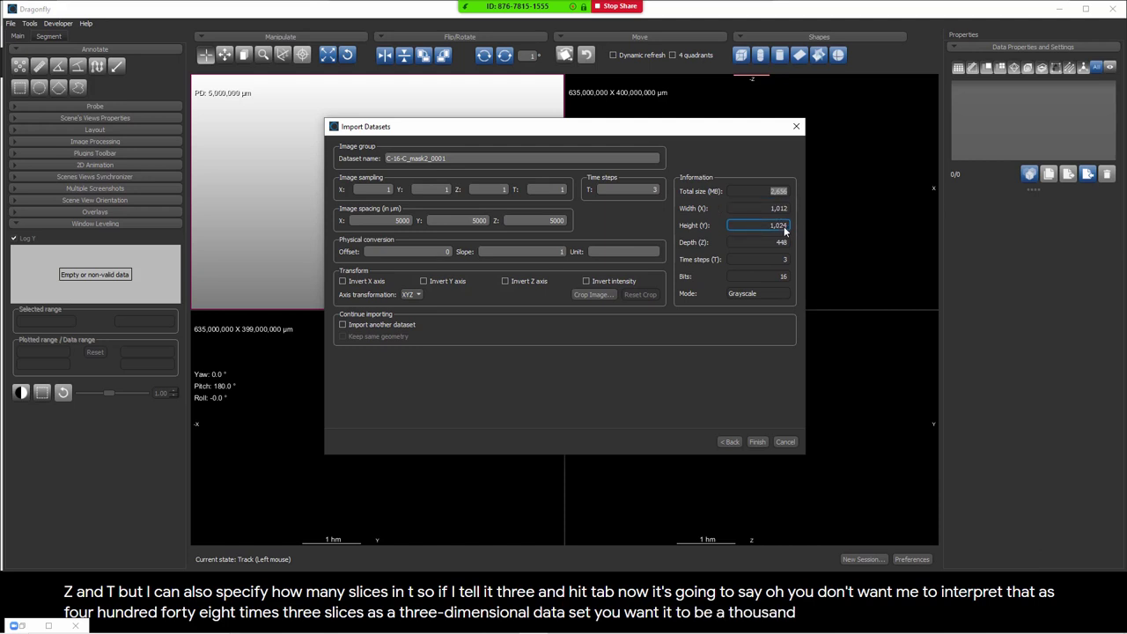
key("Tab")
key("Tab")
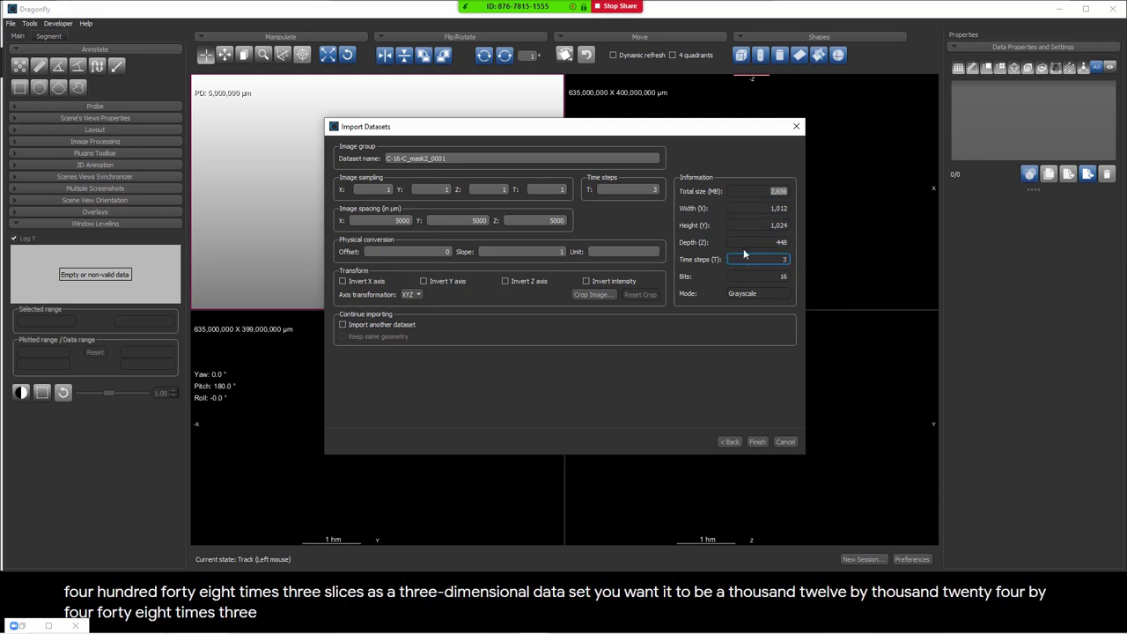
Step: Switch to the Digital Rocks project page in Chrome and open C-16-C Initial Scan to look up its voxel length
key("alt+Tab")
key("alt+Tab")
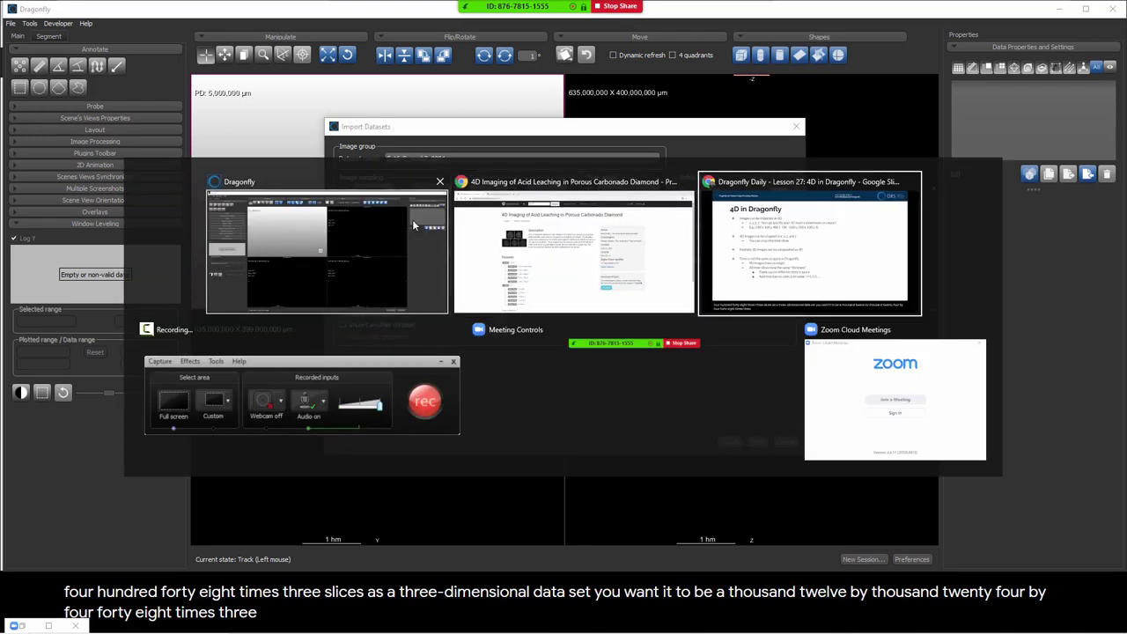
key("alt+Tab")
key("alt+Tab")
key("alt+Tab")
key("alt+Tab")
key("alt+Tab")
key("alt+Tab")
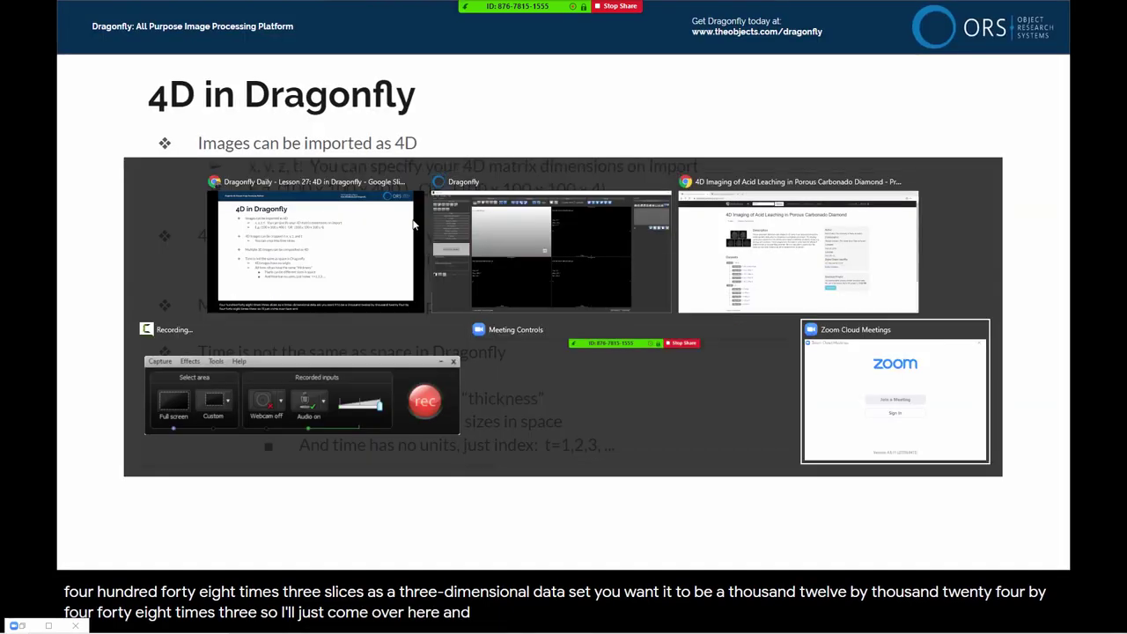
key("alt+Tab")
key("alt+Tab")
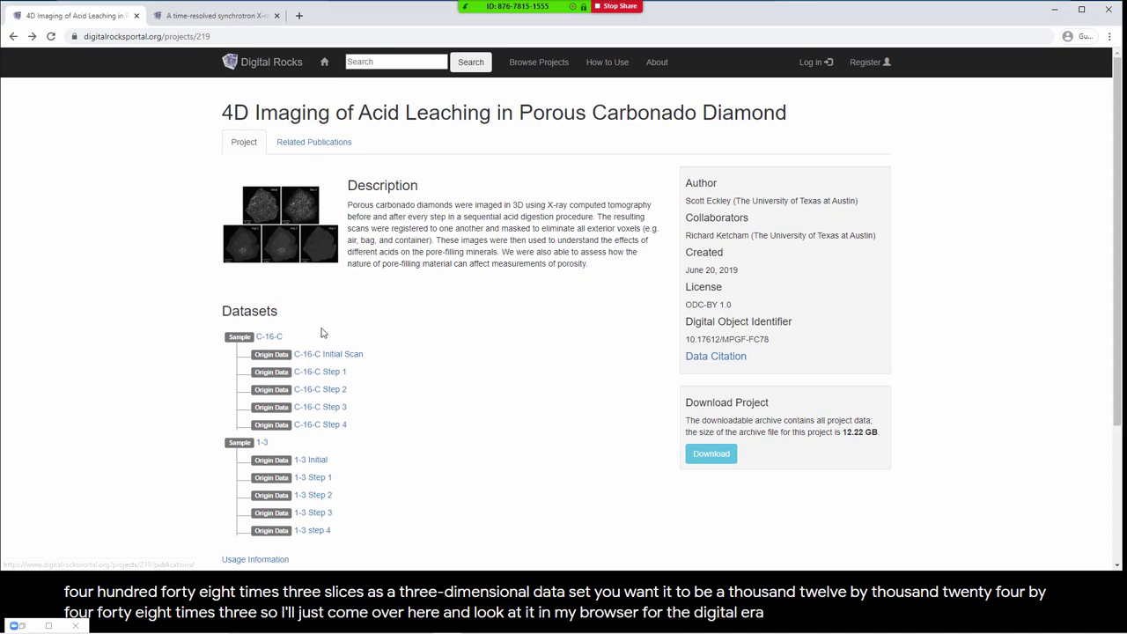
left_click(323, 357)
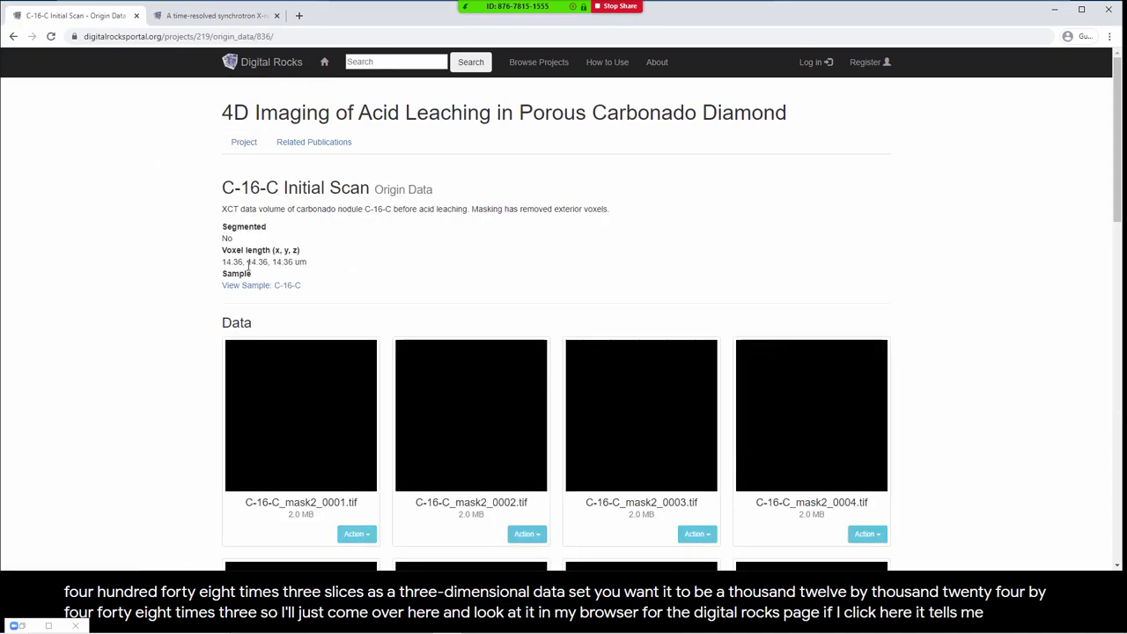
Step: Switch back to Dragonfly and set the image spacing to 14.36 µm in X, Y and Z
key("alt+Tab")
key("alt+Tab")
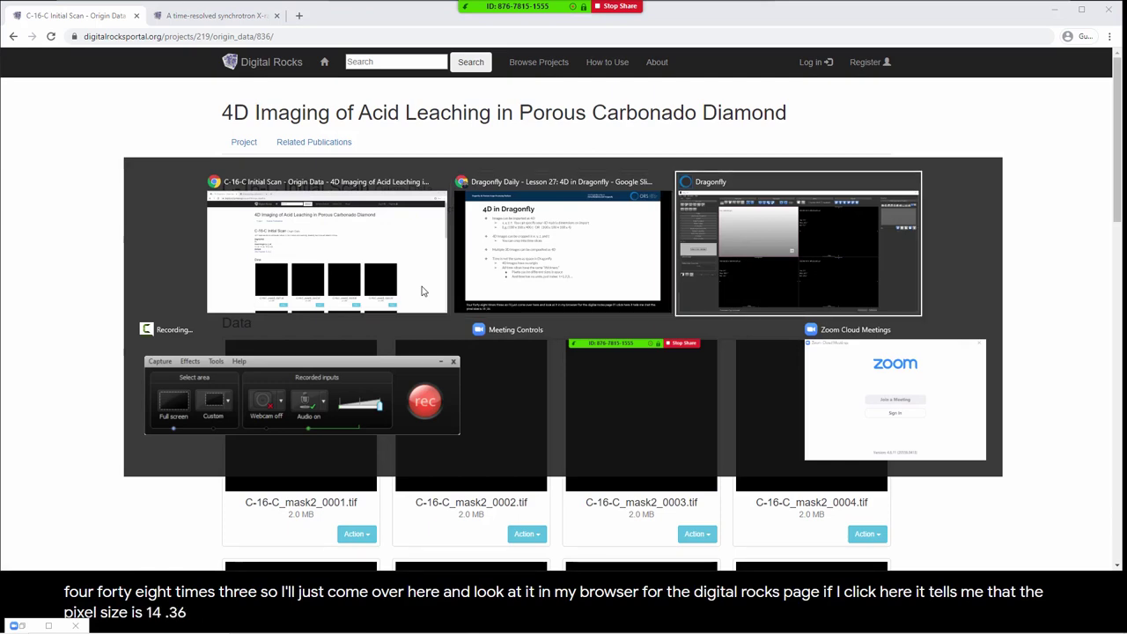
type("14")
key("Tab")
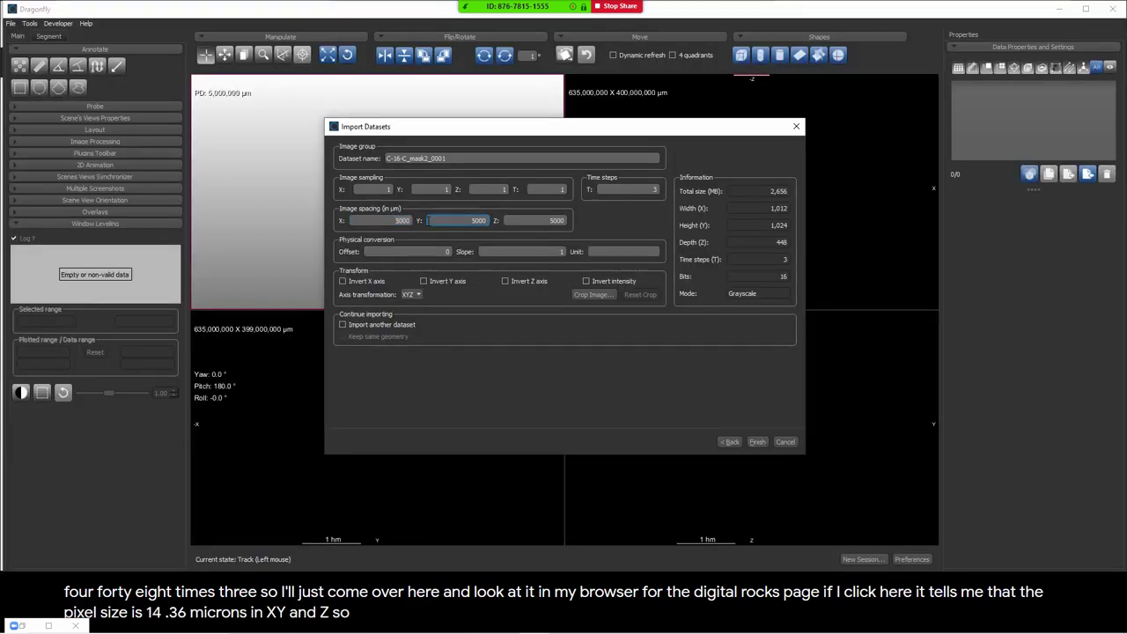
type("1")
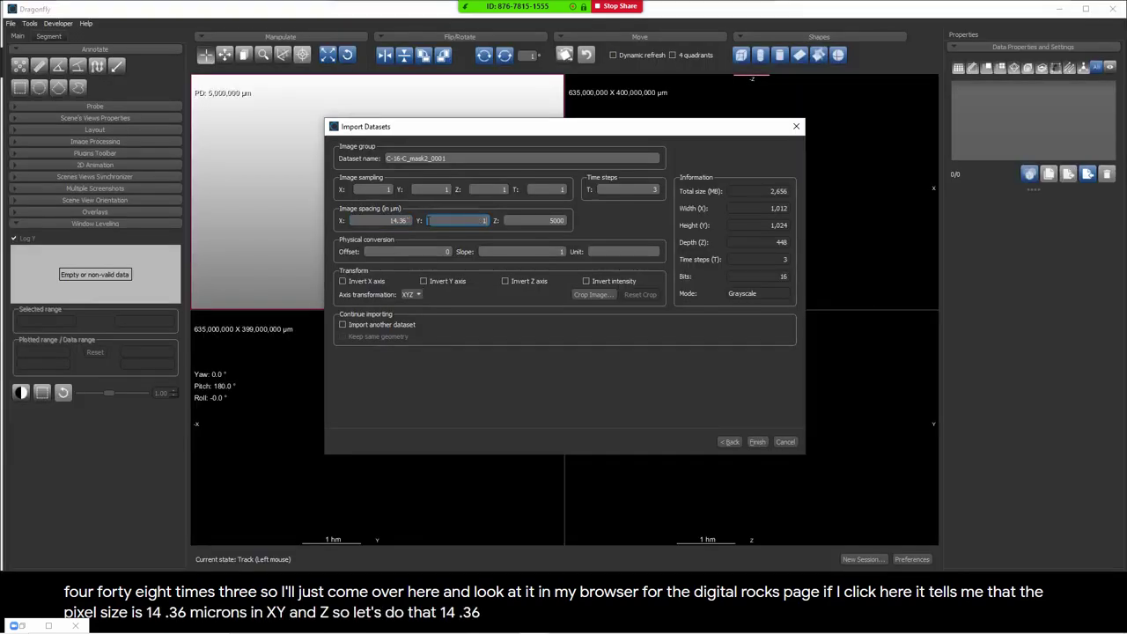
type("4.36")
key("Tab")
type("13")
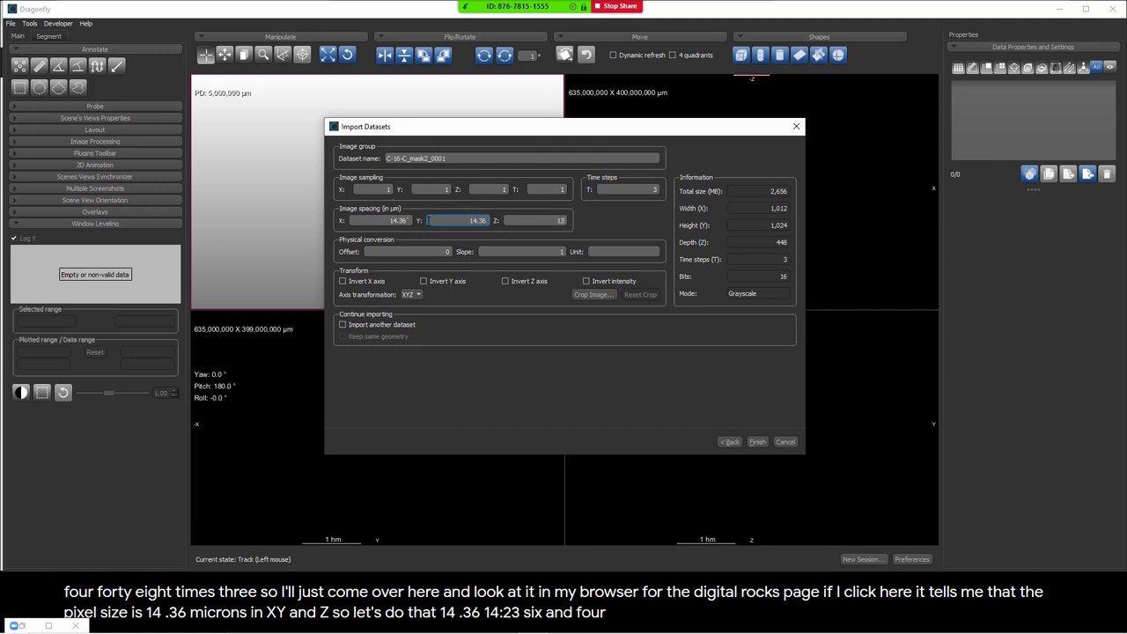
key("BackSpace")
type("4.36")
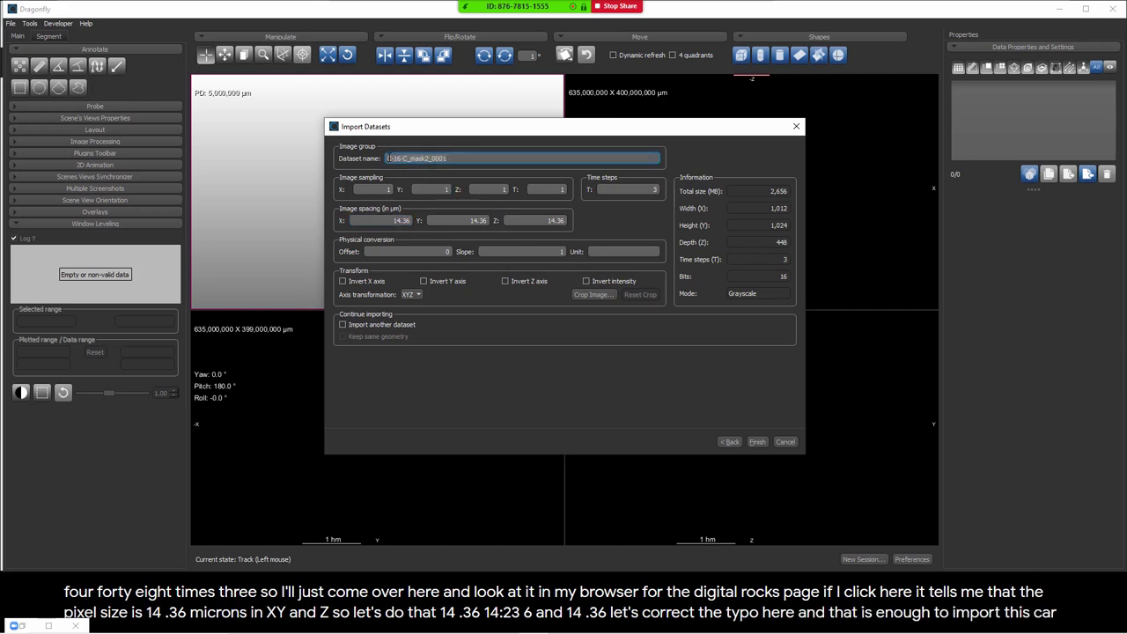
Step: Name the dataset "Carbonado Diamond Acid Leaching (4D)" and finish the import
type("Carbonado Diamond Acid Le")
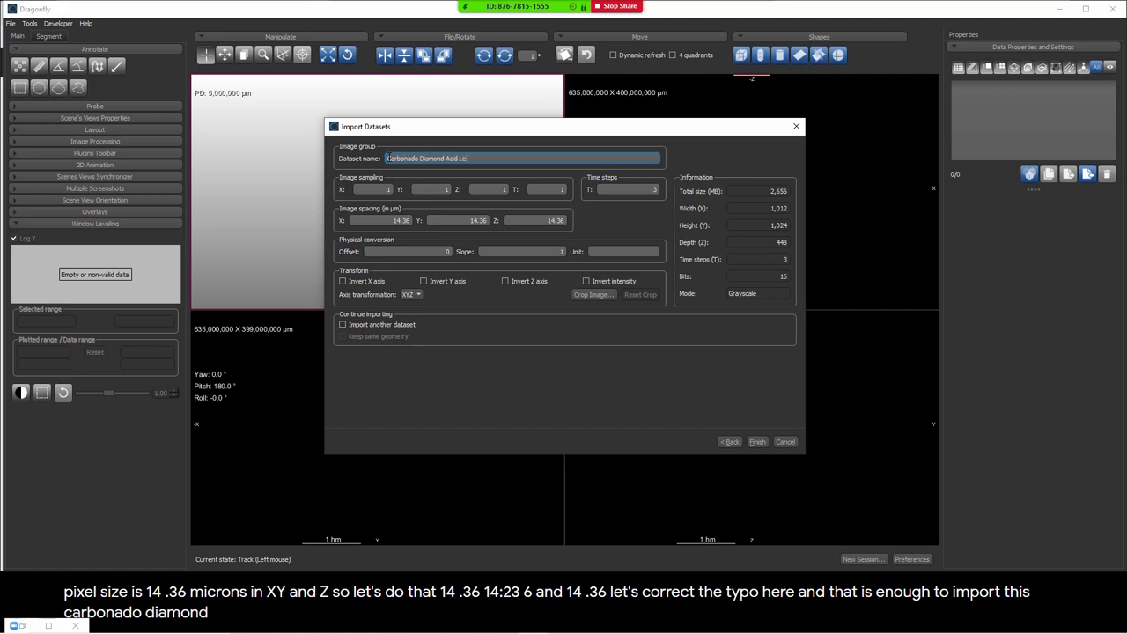
type("aching (4")
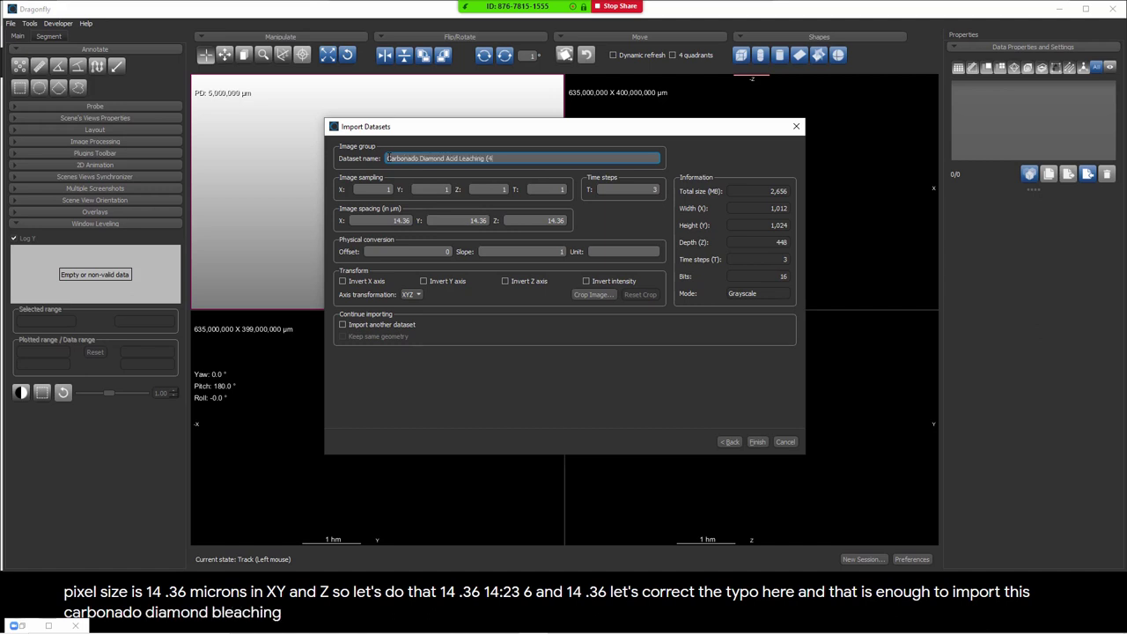
type("D)")
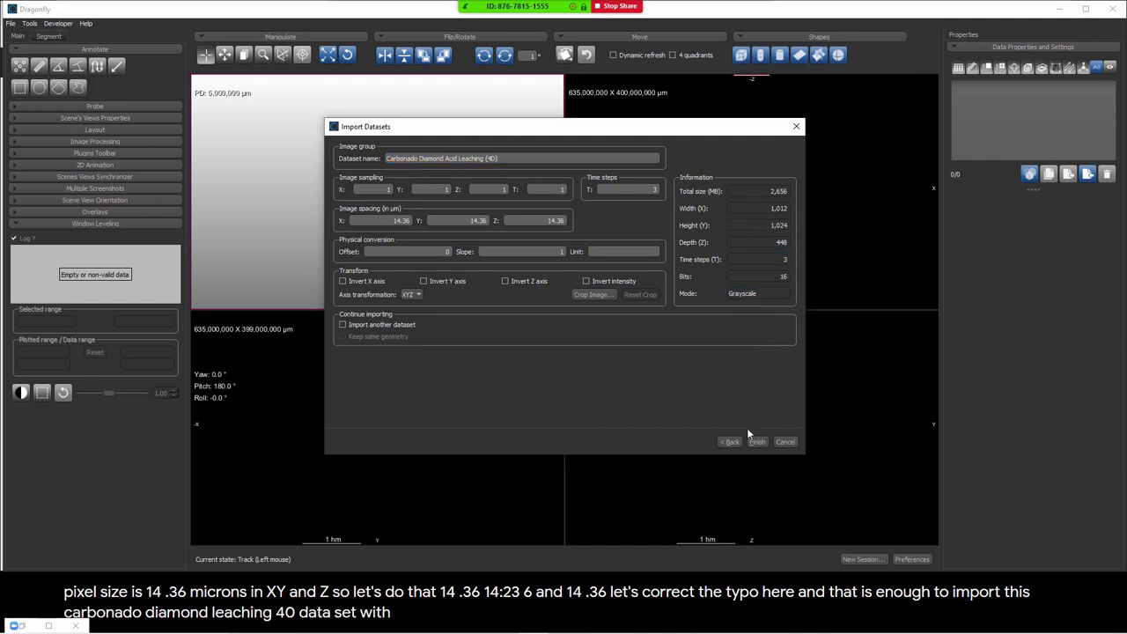
left_click(755, 442)
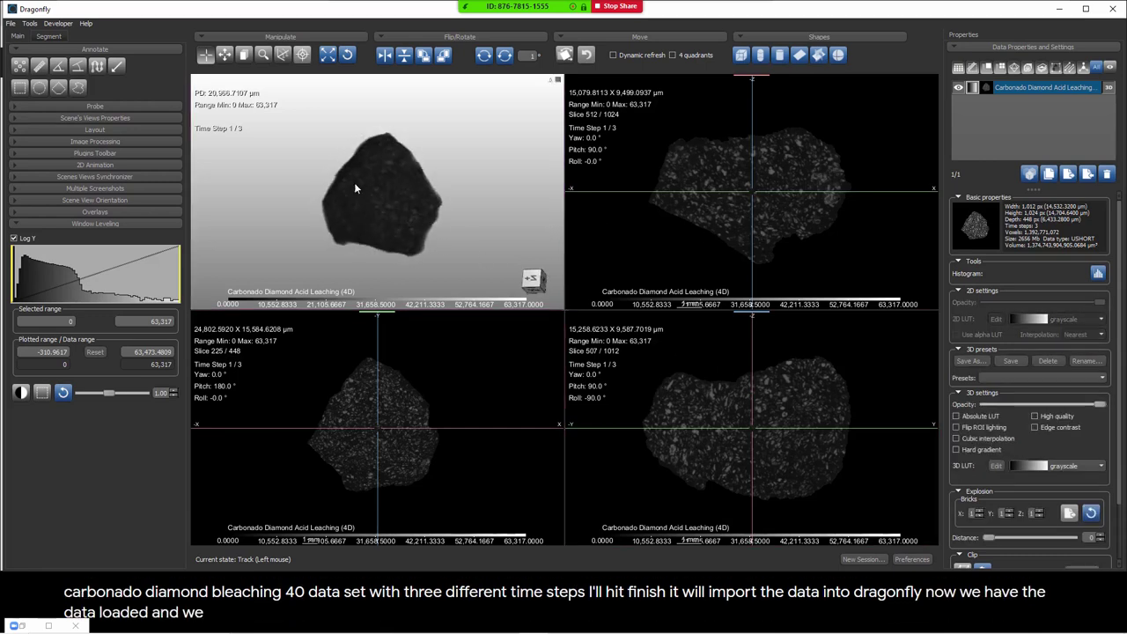
Step: Inspect the imported diamond in 3D and make the 3D view the active one
left_click_drag(354, 188, 392, 231)
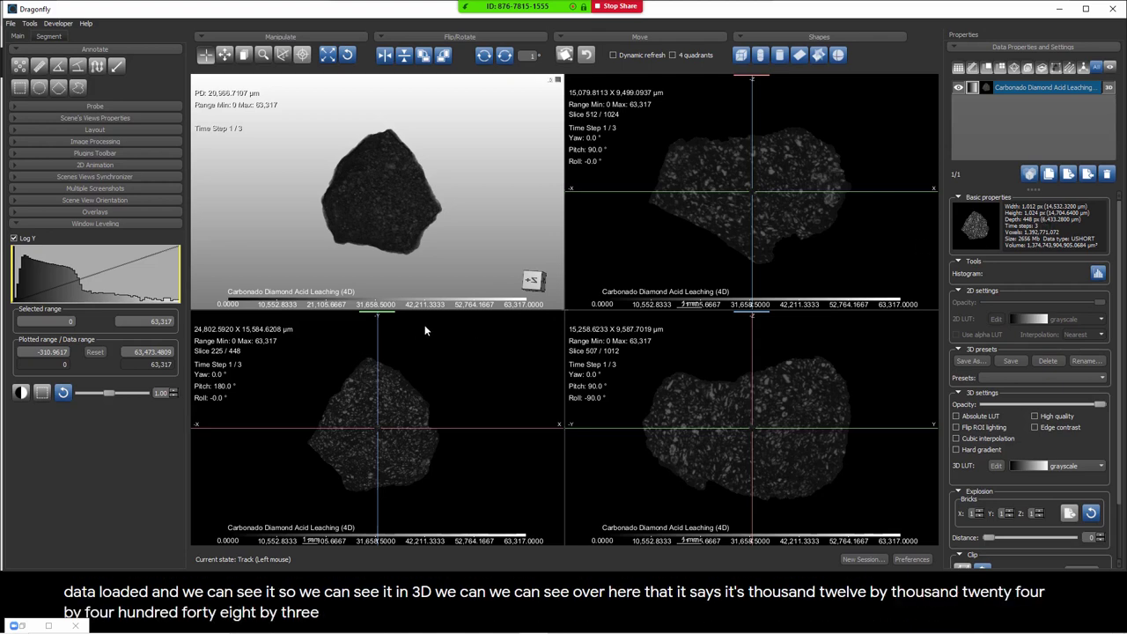
left_click(425, 246)
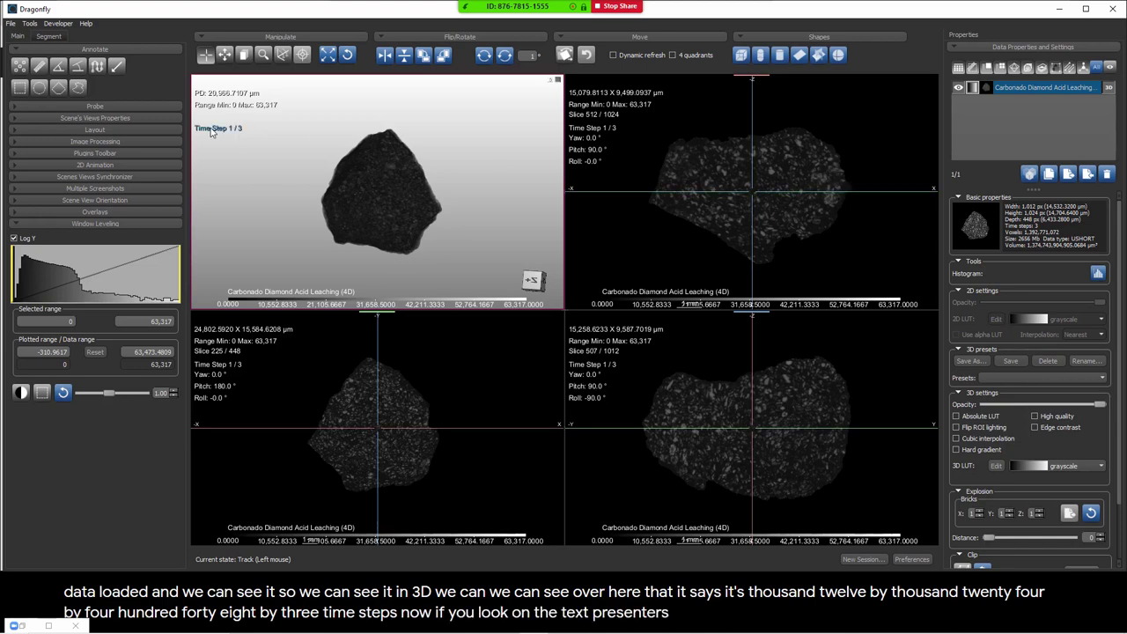
Step: Advance the 4D dataset to time step 3 and set the 2D views' window leveling range to about -3,292 to 20,852
left_click_drag(236, 134, 237, 123)
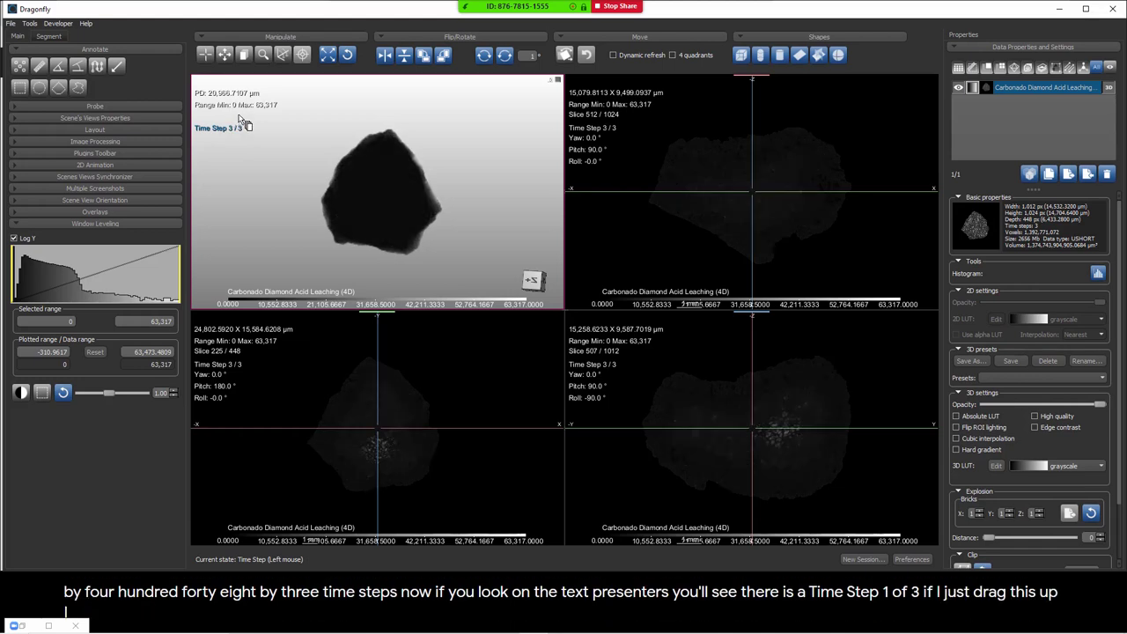
left_click(677, 381)
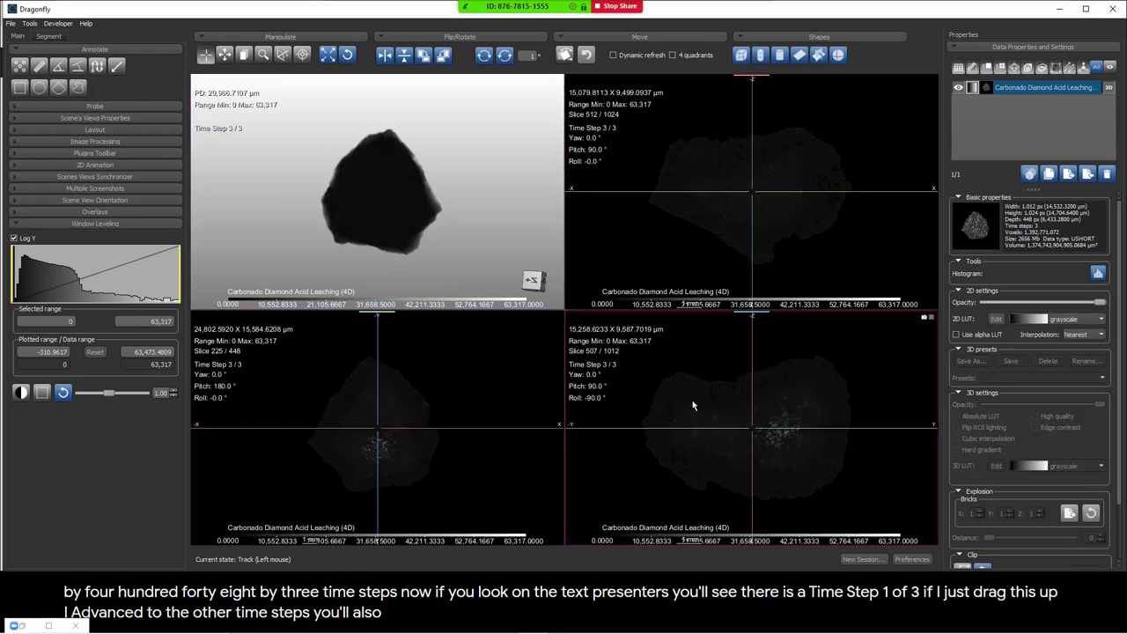
left_click_drag(712, 481, 622, 395)
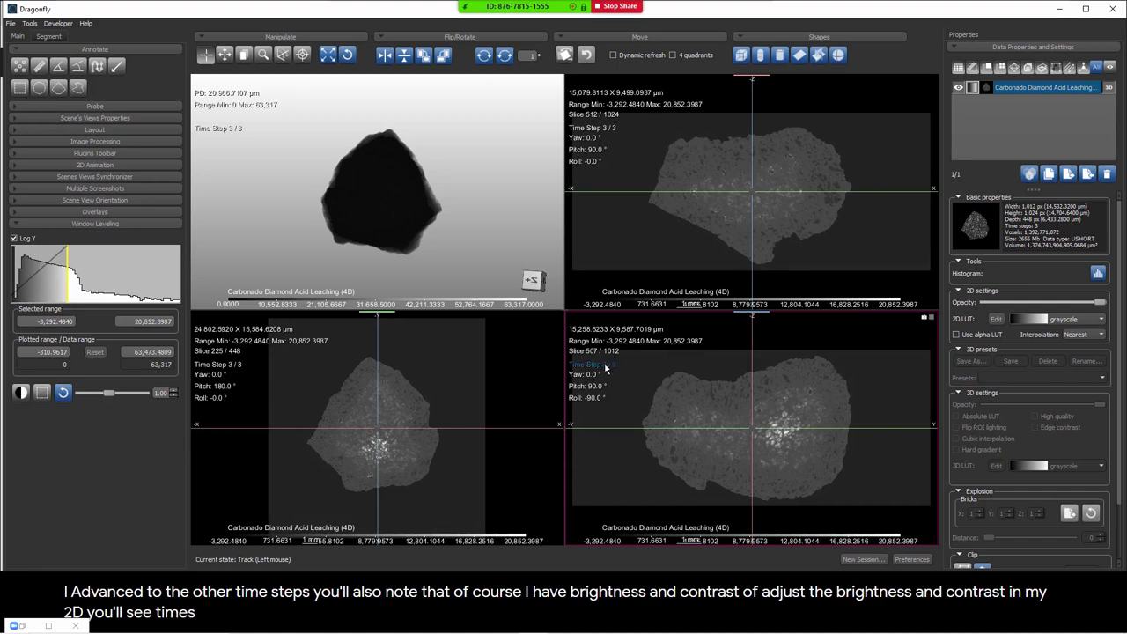
Step: Return to time step 1 and adjust the 3D view's window leveling range to about 2,702 to 23,216
scroll(605, 364, "down", 2)
scroll(604, 368, "up", 1)
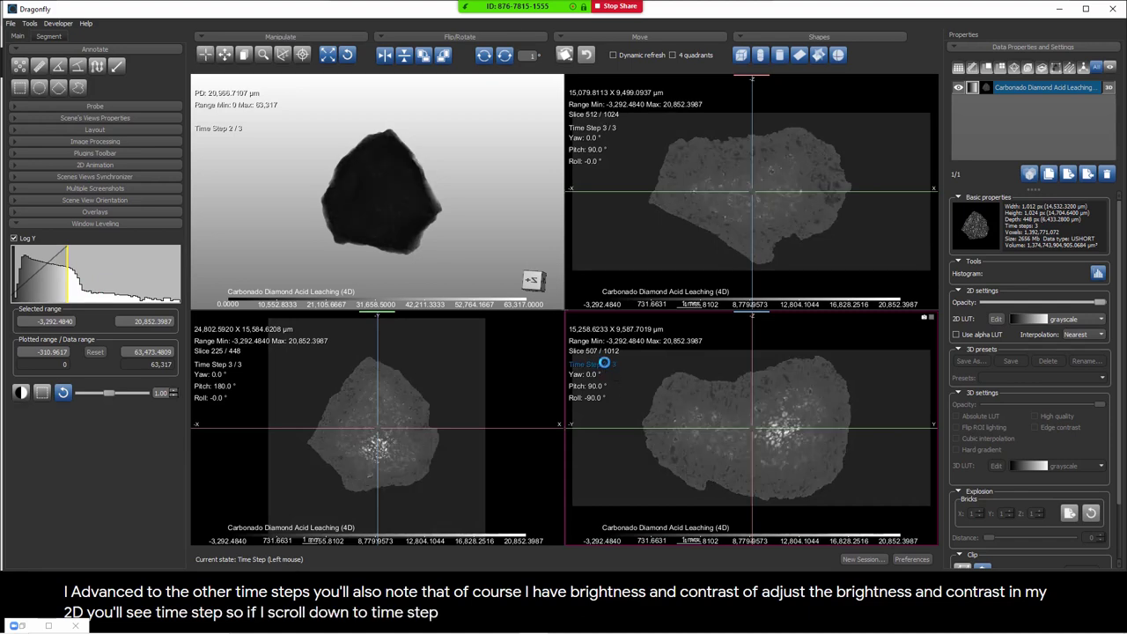
scroll(604, 374, "down", 1)
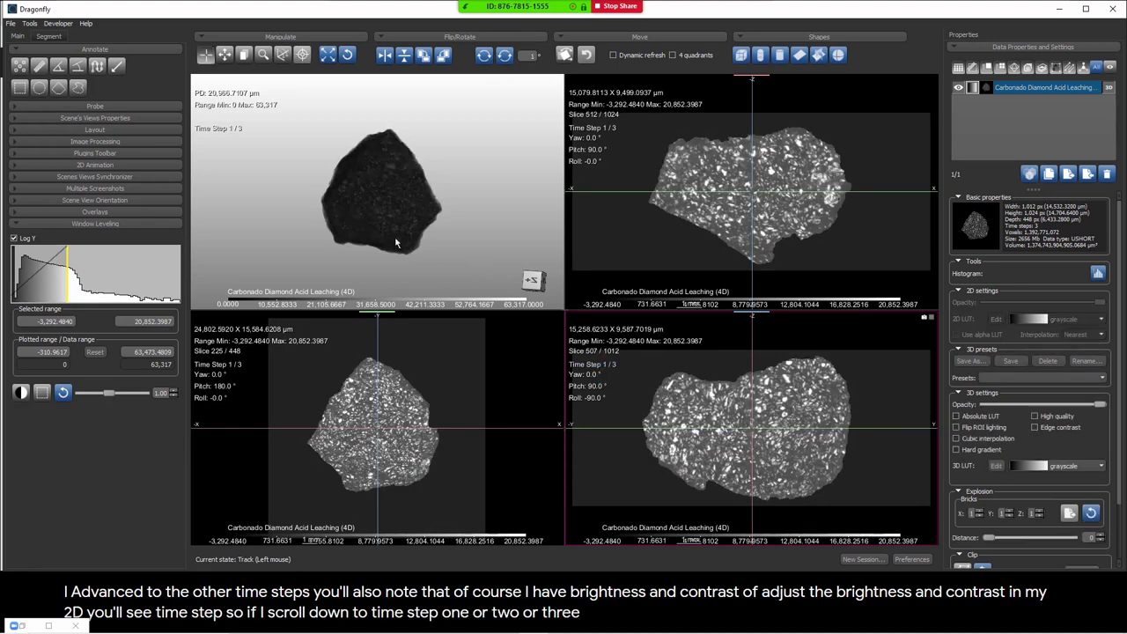
left_click_drag(397, 239, 231, 152)
left_click_drag(352, 225, 291, 182)
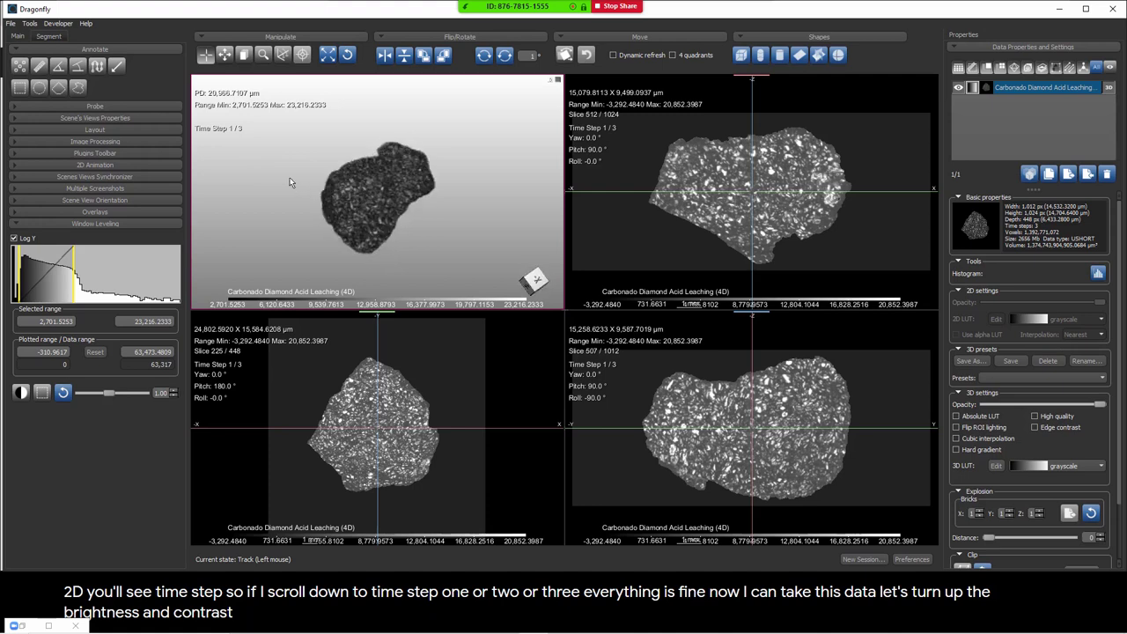
left_click(742, 56)
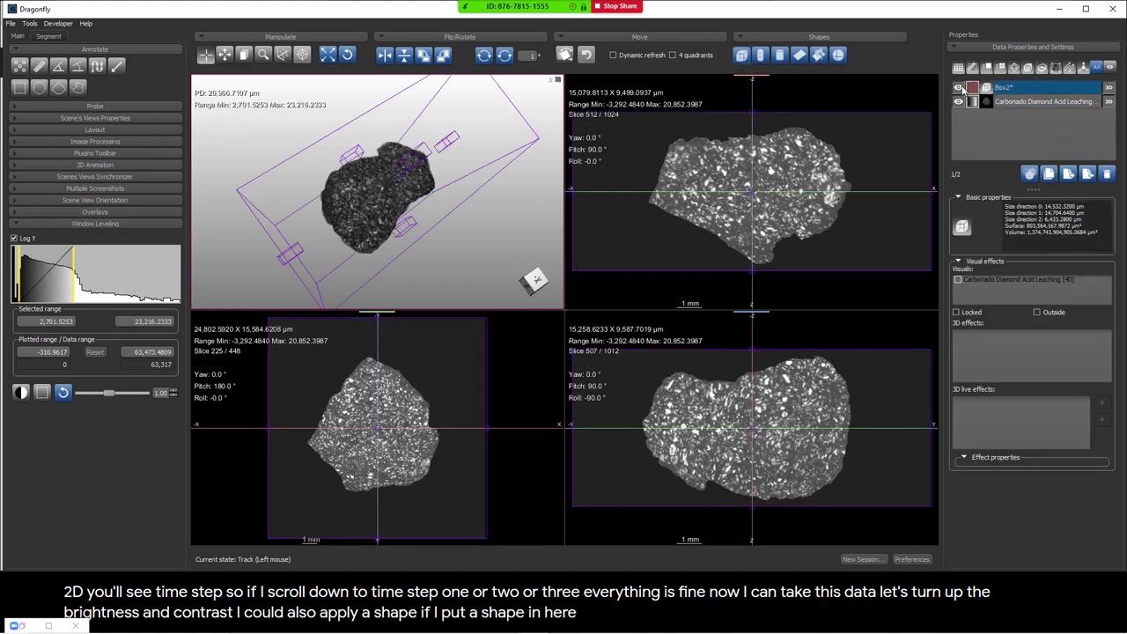
left_click_drag(428, 212, 399, 158)
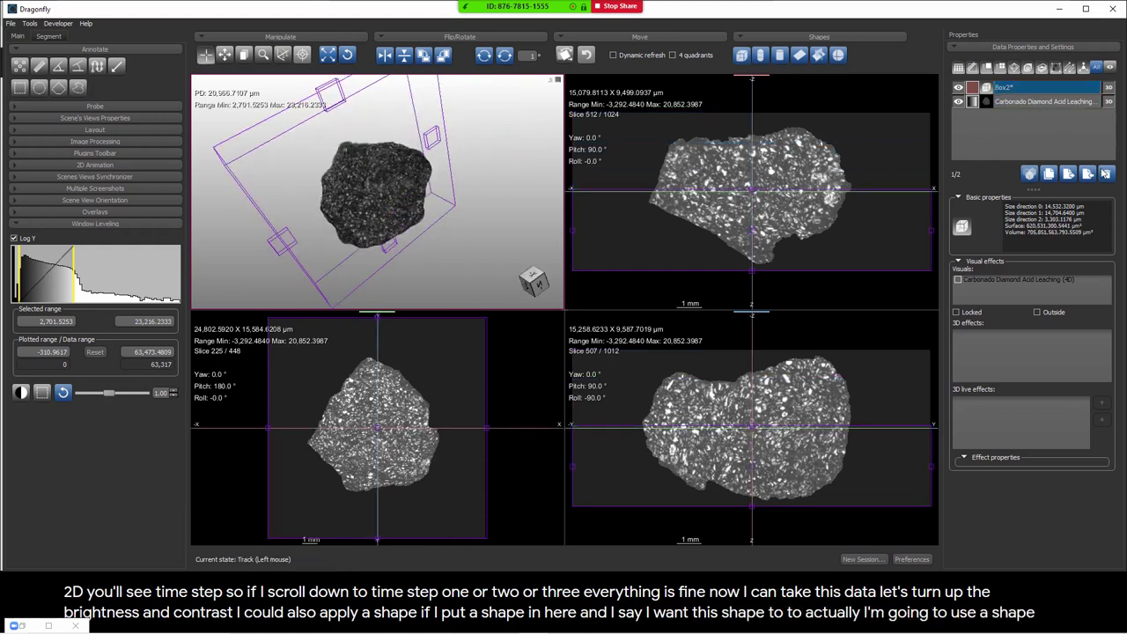
left_click(1108, 176)
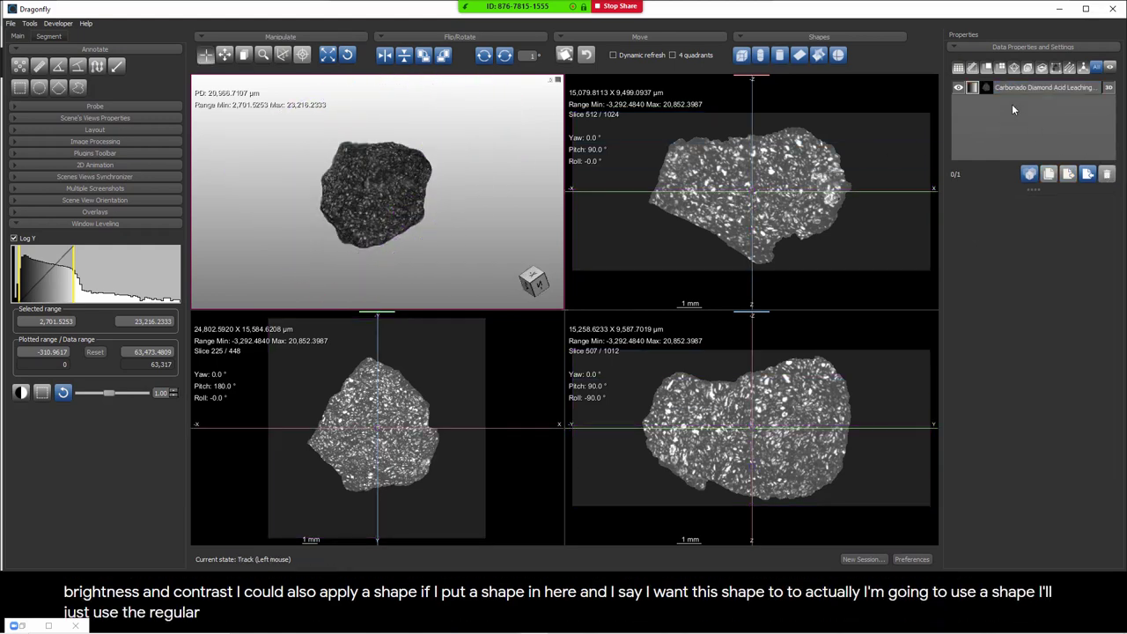
Step: Clip the Carbonado Diamond Acid Leaching (4D) volume with its clip box, hide the box and inspect the cut face in 3D
left_click(1011, 85)
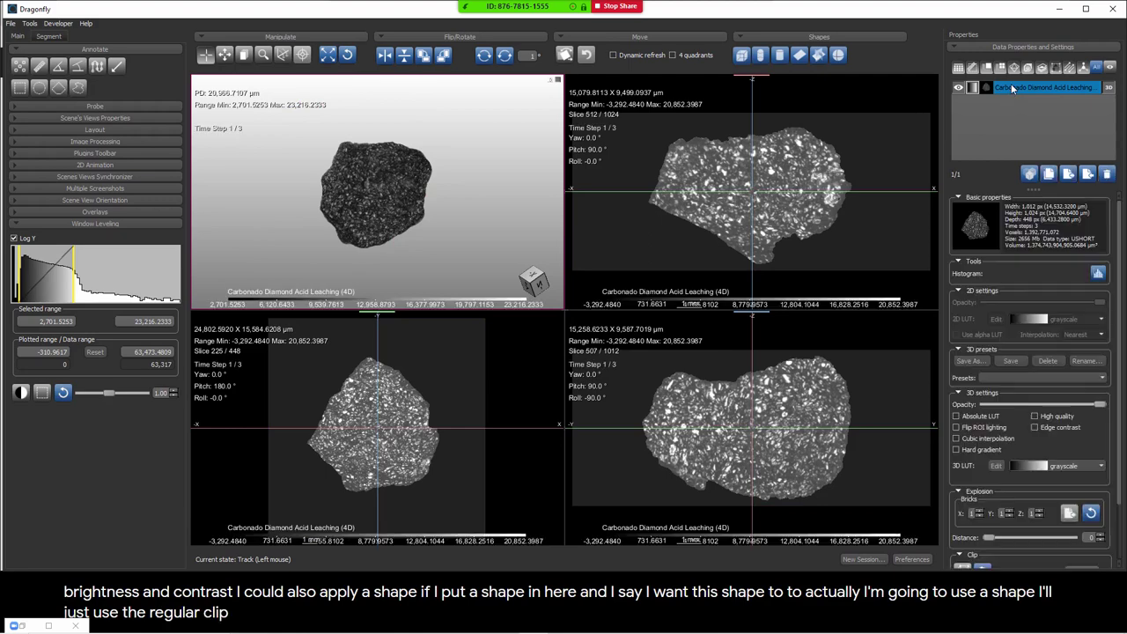
left_click(967, 568)
left_click_drag(417, 202, 394, 192)
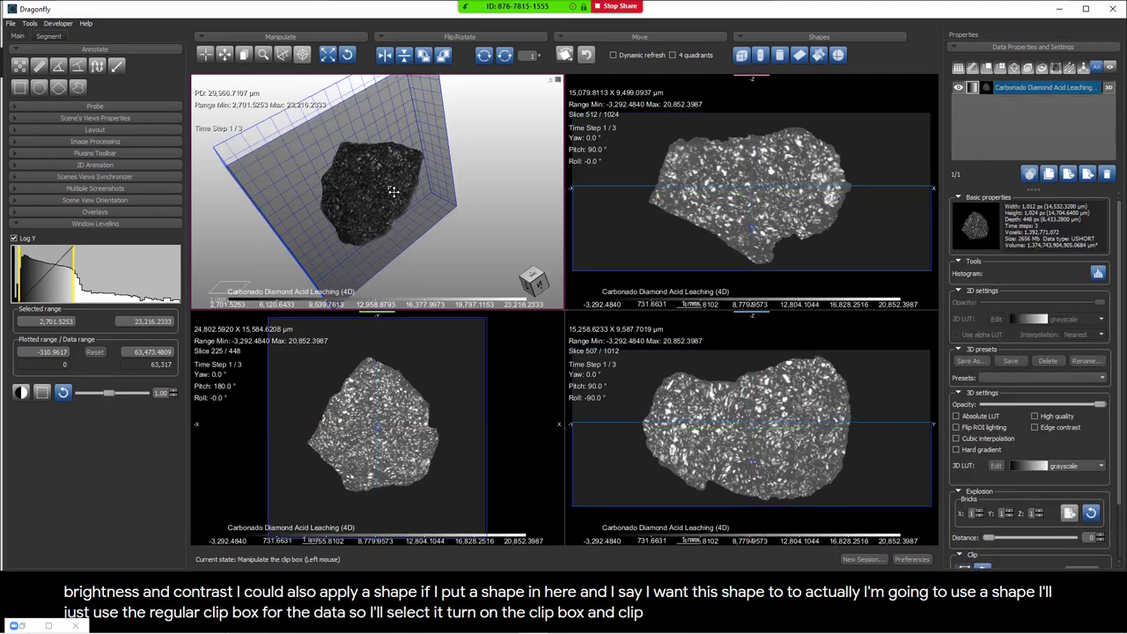
left_click(969, 568)
left_click_drag(282, 225, 229, 141)
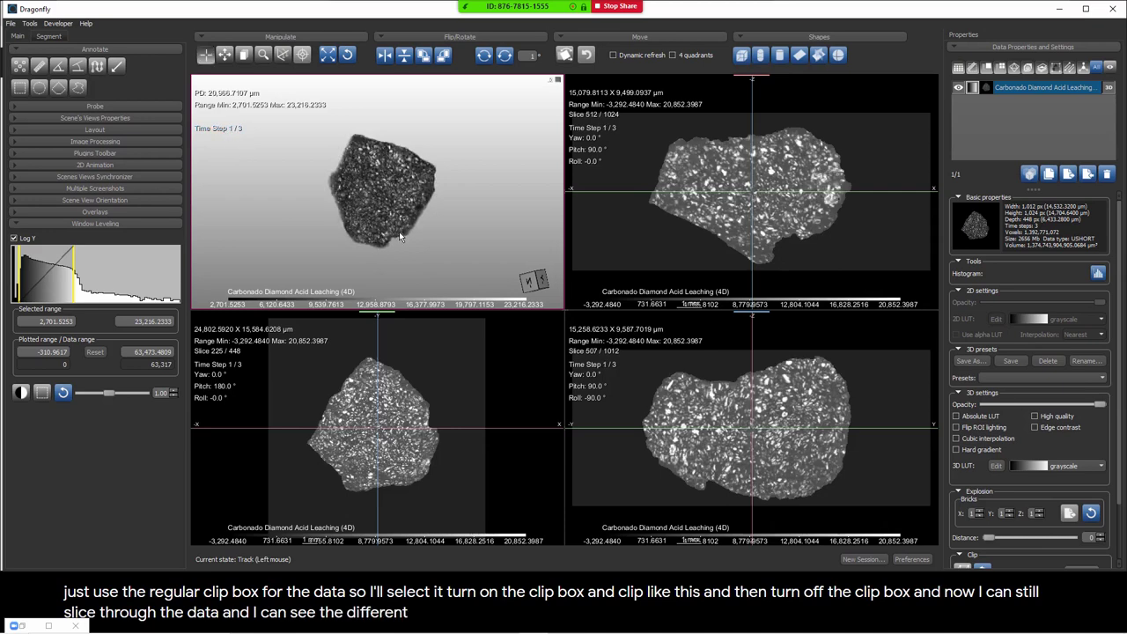
left_click_drag(324, 214, 398, 217)
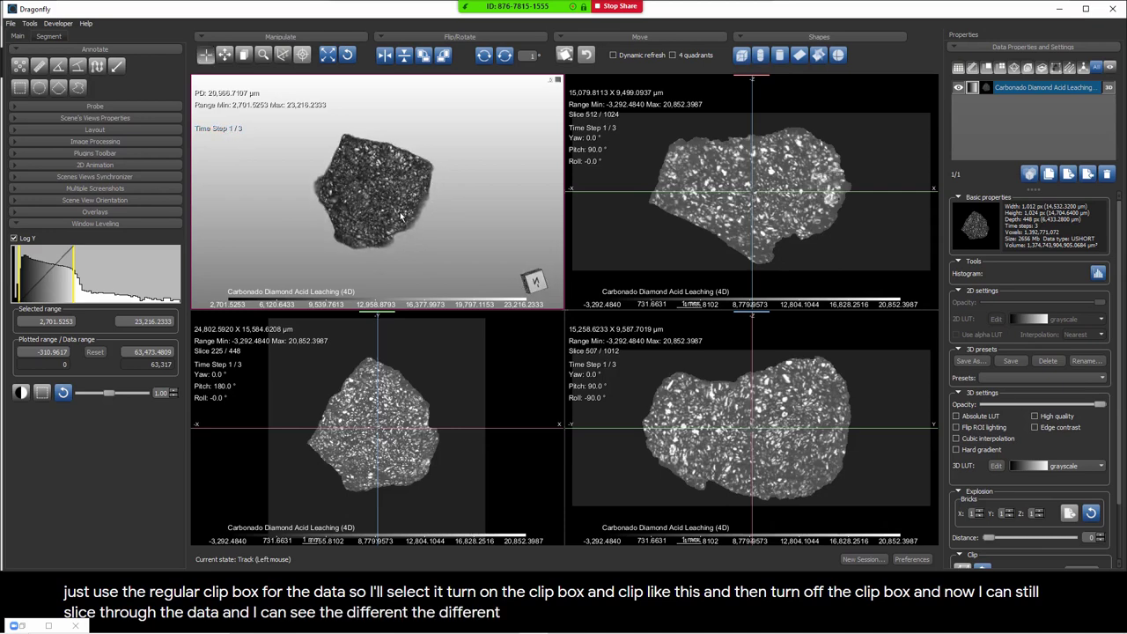
Step: Maximize the 3D view, open the Movie Maker and change the camera to a closer view of the cut diamond
double_click(323, 213)
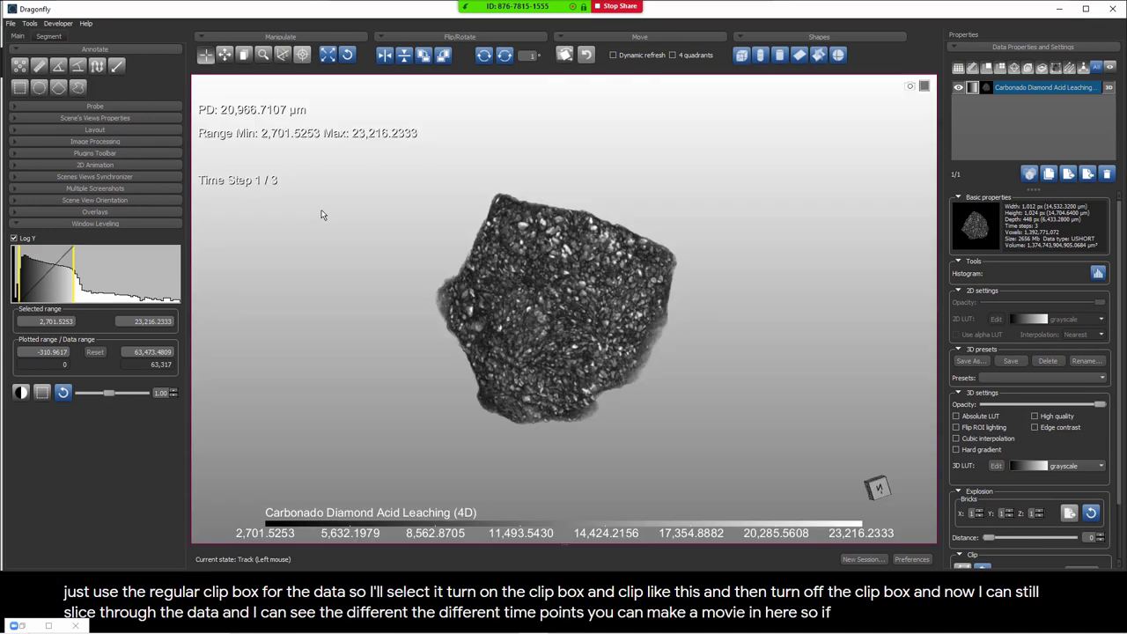
right_click(427, 304)
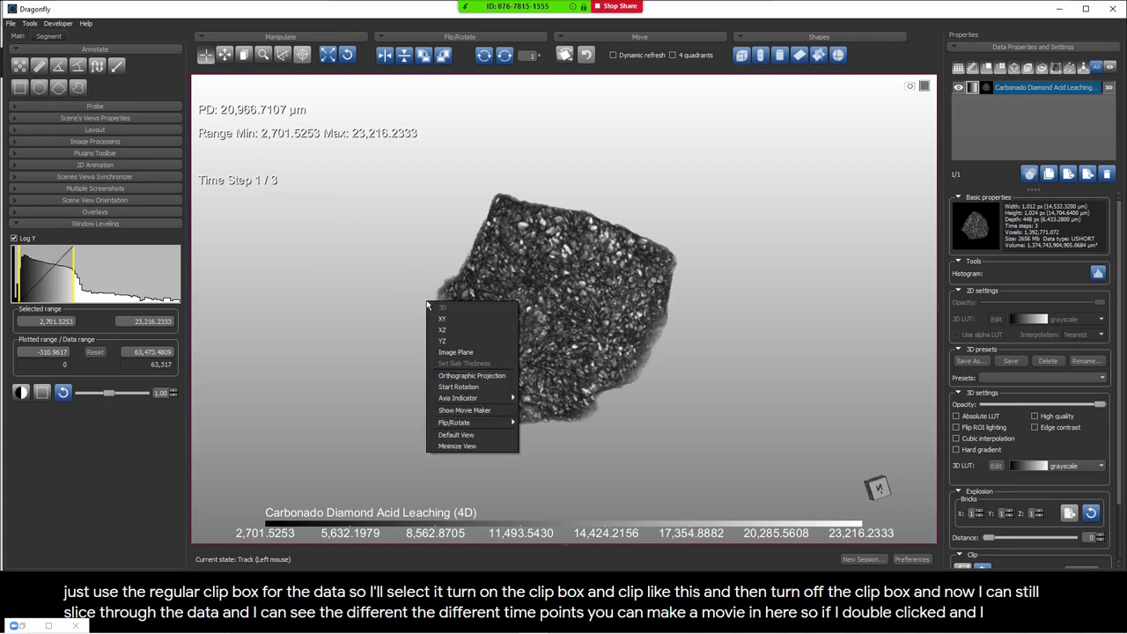
left_click(466, 410)
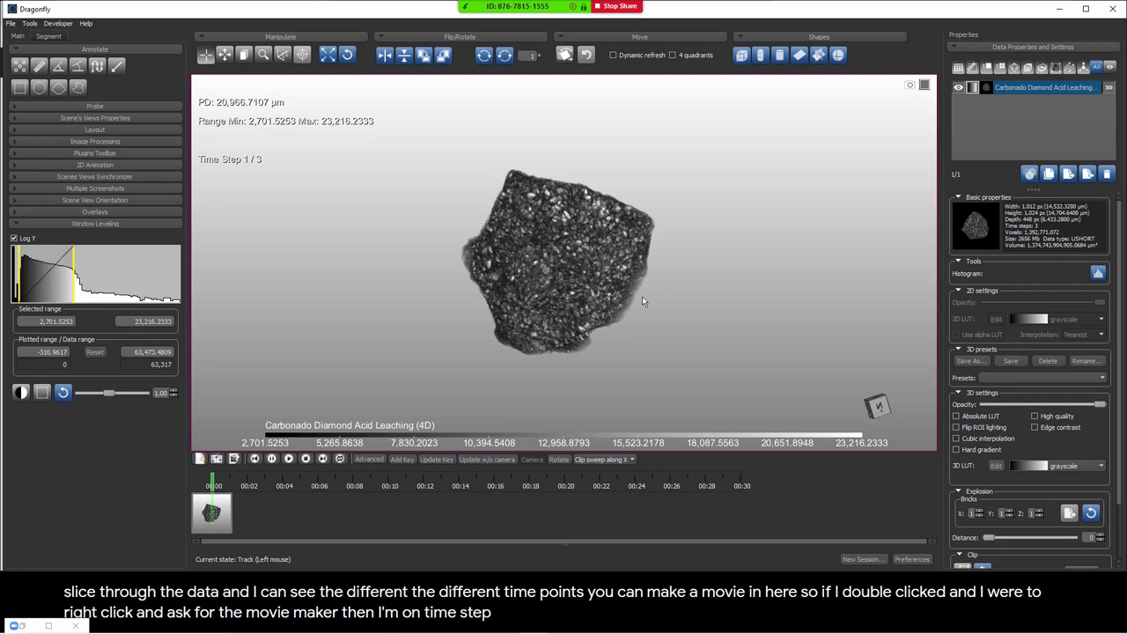
left_click_drag(642, 296, 564, 235)
scroll(565, 235, "up", 4)
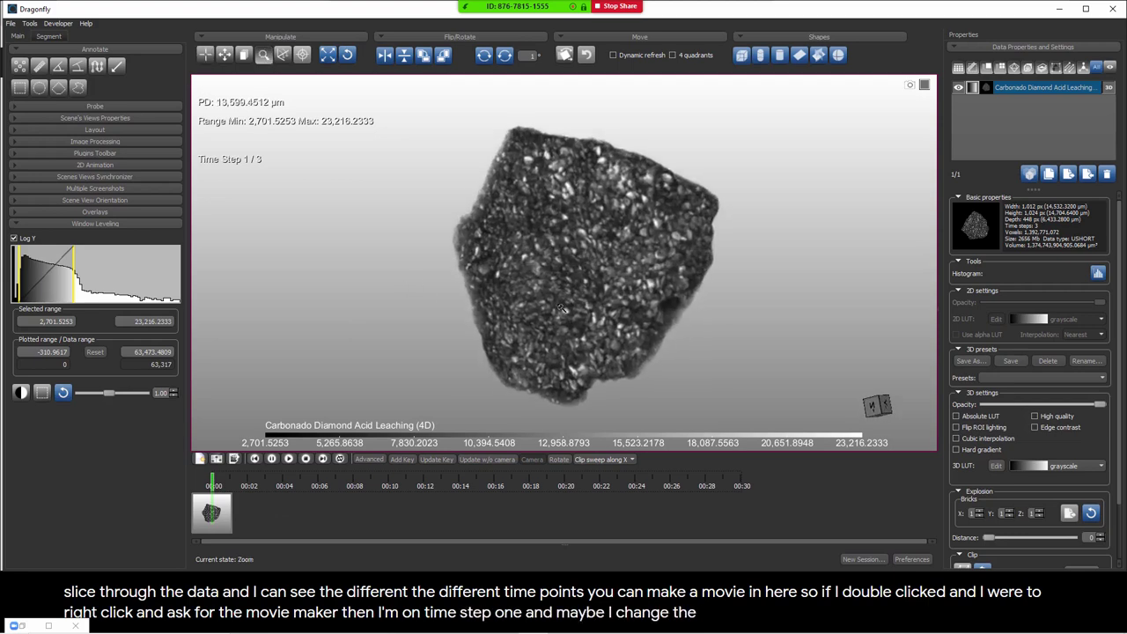
Step: Advance to time step 3, add a keyframe at about 11.33 seconds on the movie timeline and play the animation
left_click(251, 146)
left_click(250, 145)
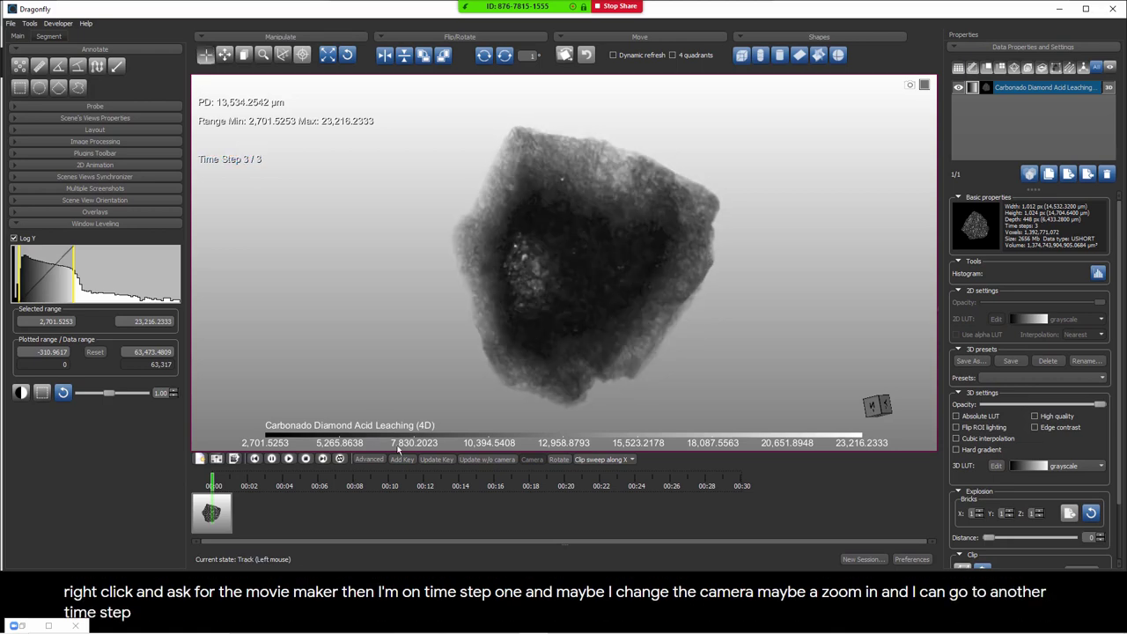
right_click(412, 506)
left_click(424, 511)
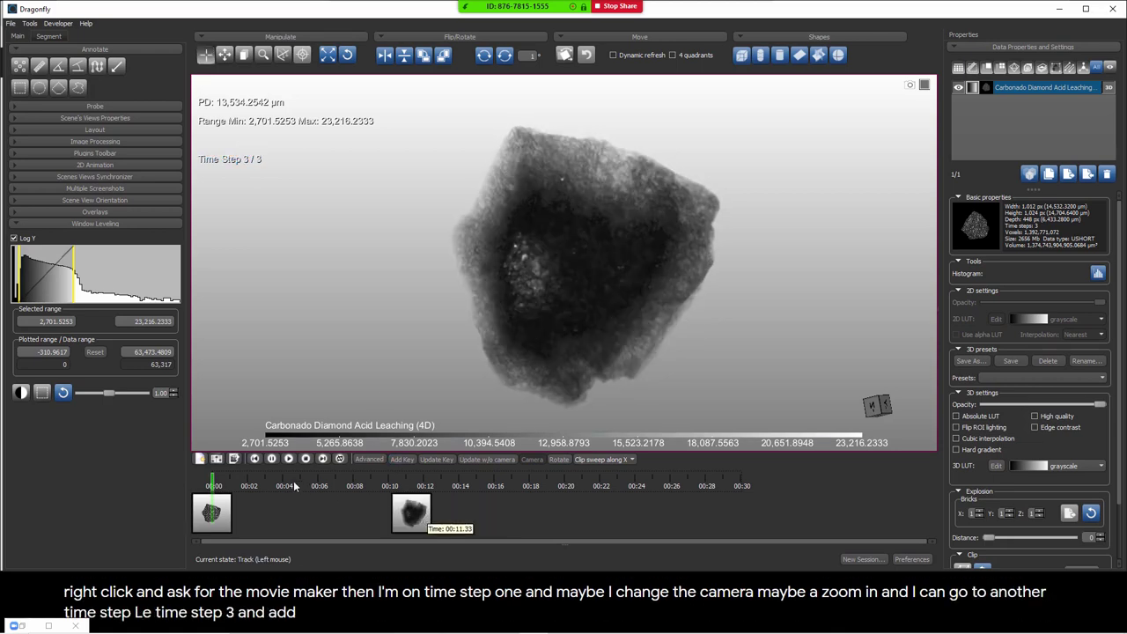
key("space")
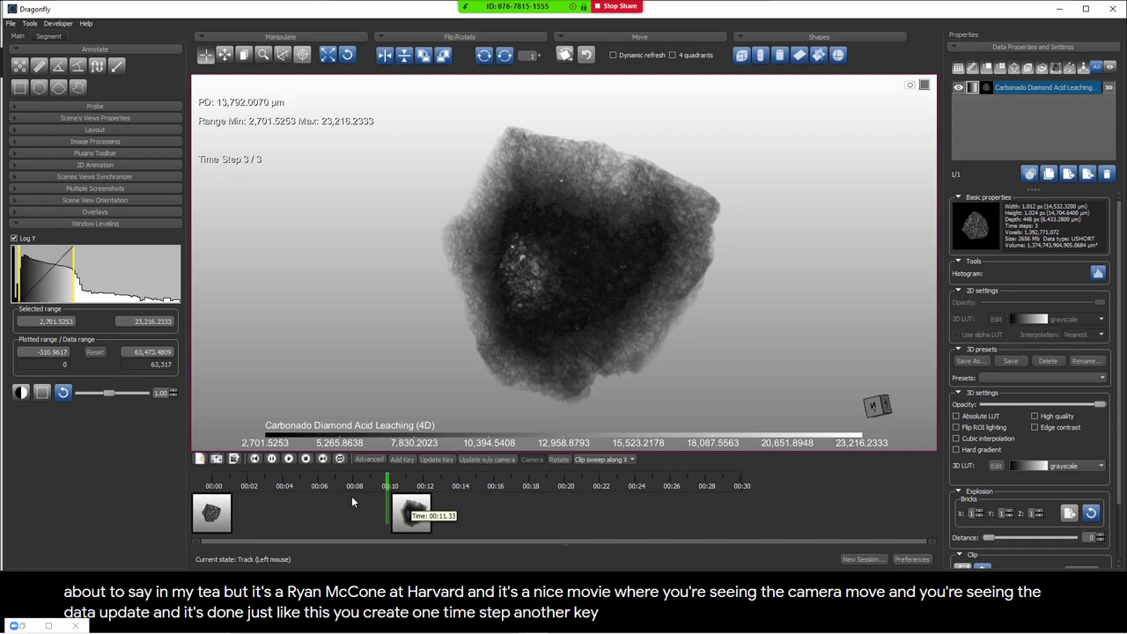
Step: Close the Movie Maker for the 3D view
right_click(425, 359)
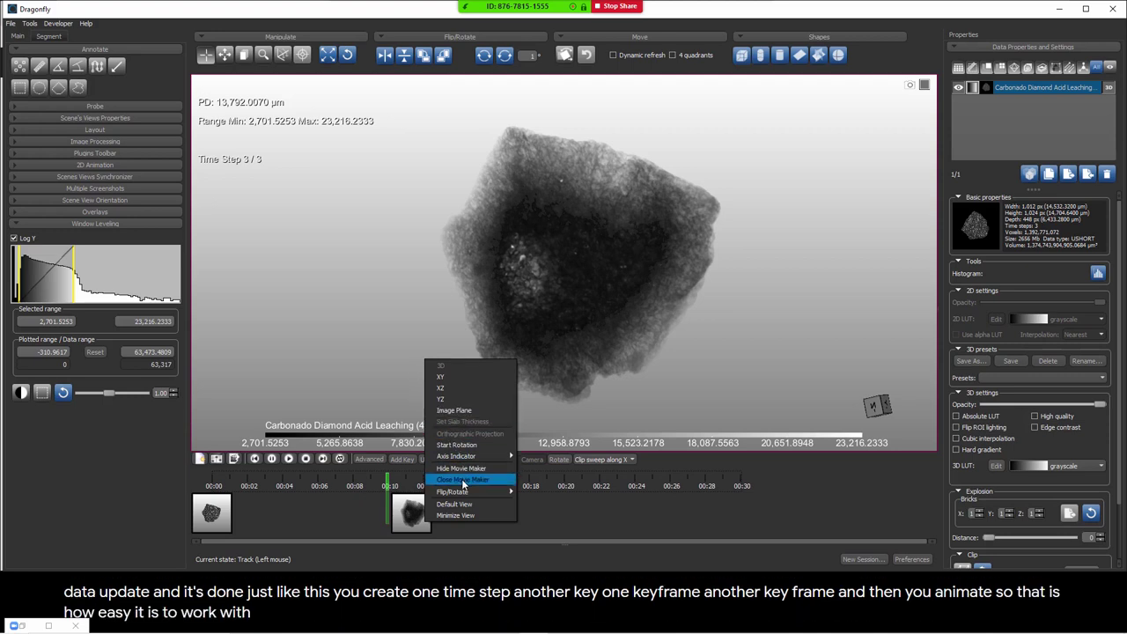
mouse_move(459, 496)
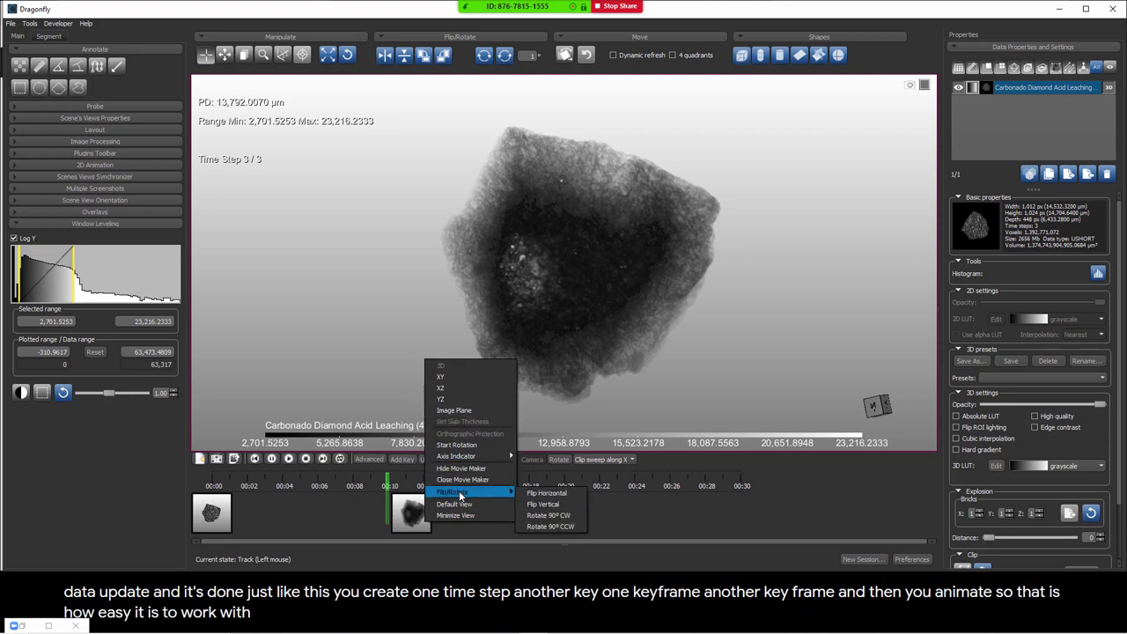
left_click(462, 480)
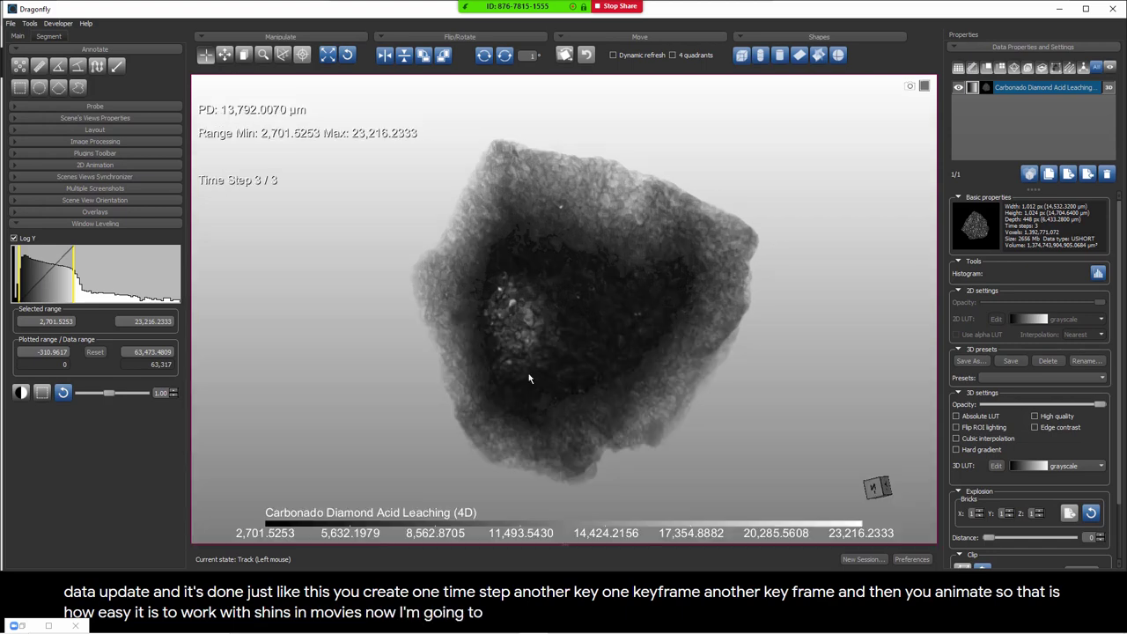
Step: Reset the diamond's clip box to show the full volume and restore the four-view layout
left_click_drag(510, 340, 736, 356)
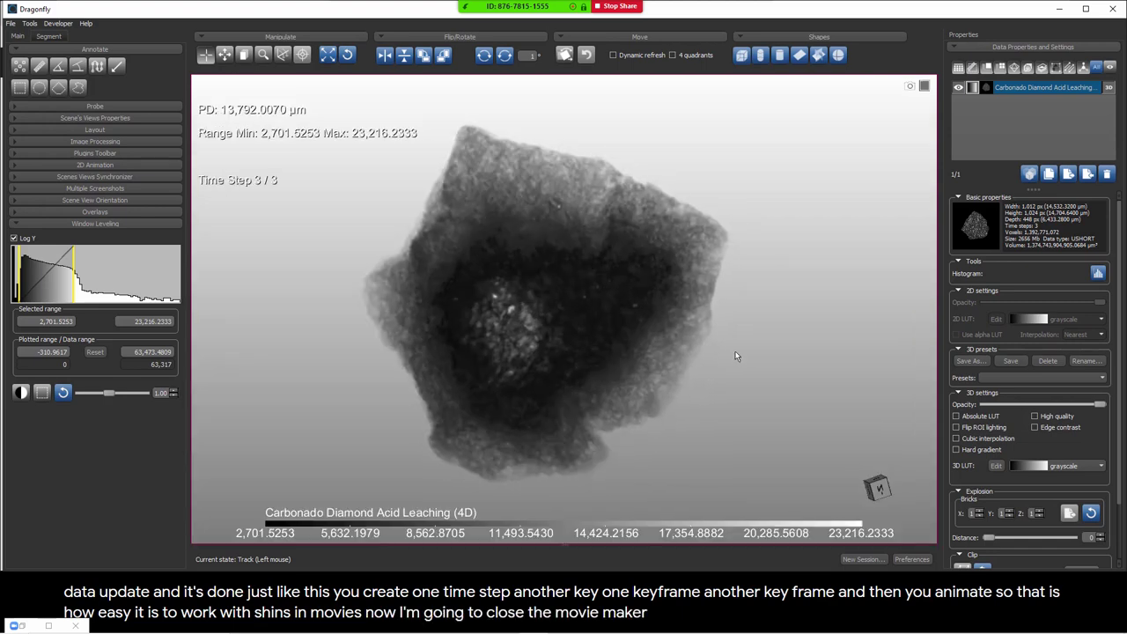
scroll(604, 448, "down", 3)
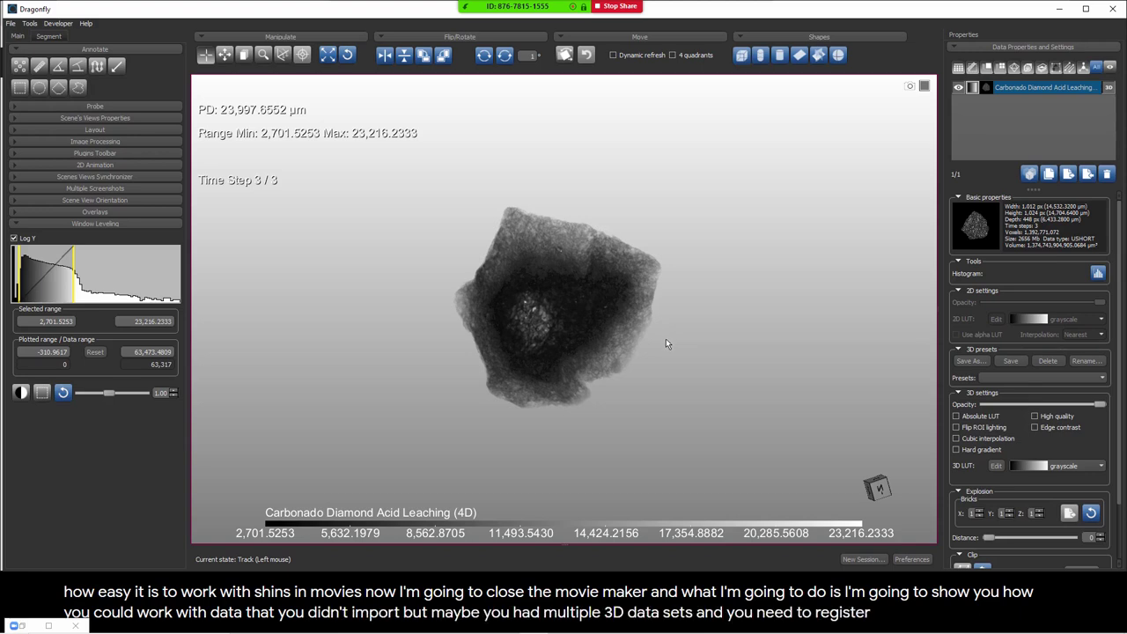
left_click_drag(666, 344, 581, 370)
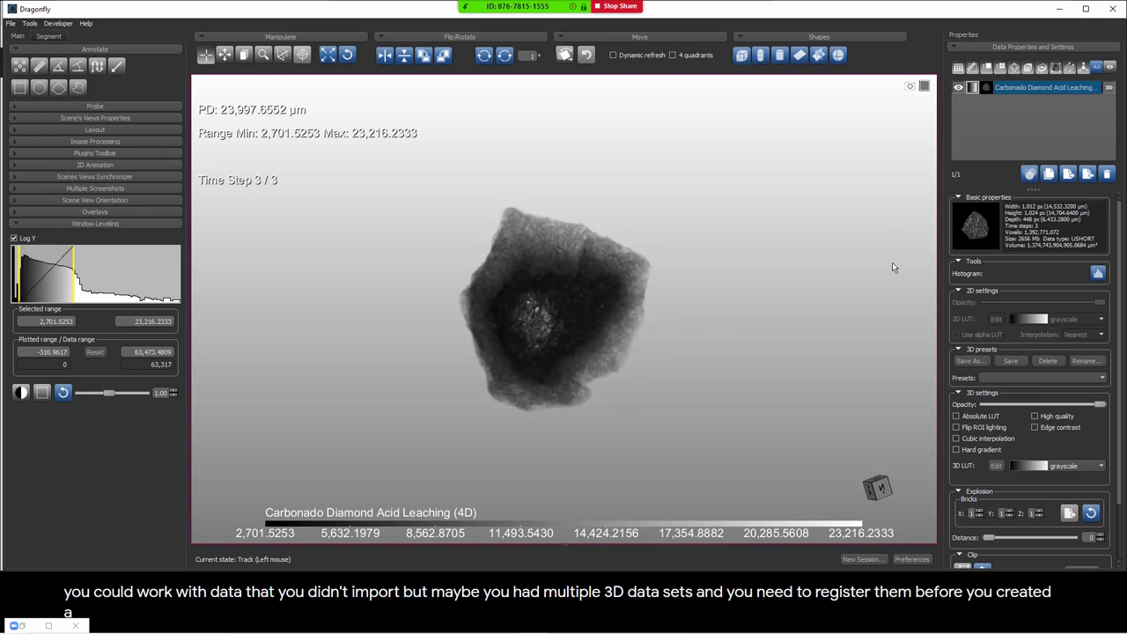
left_click(983, 569)
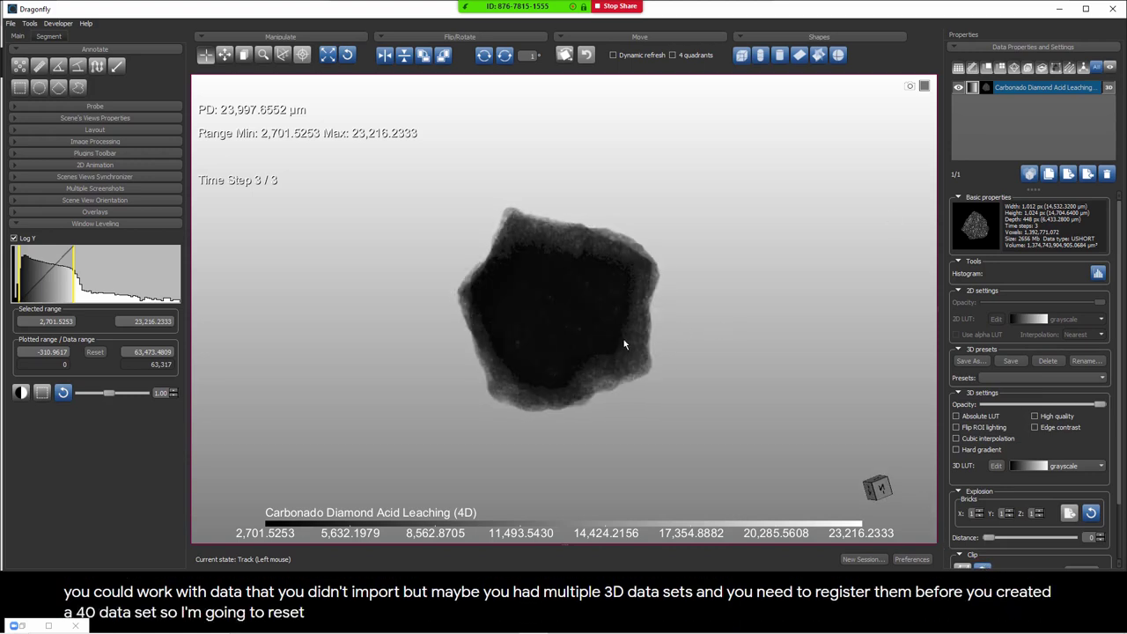
scroll(623, 342, "down", 2)
double_click(595, 301)
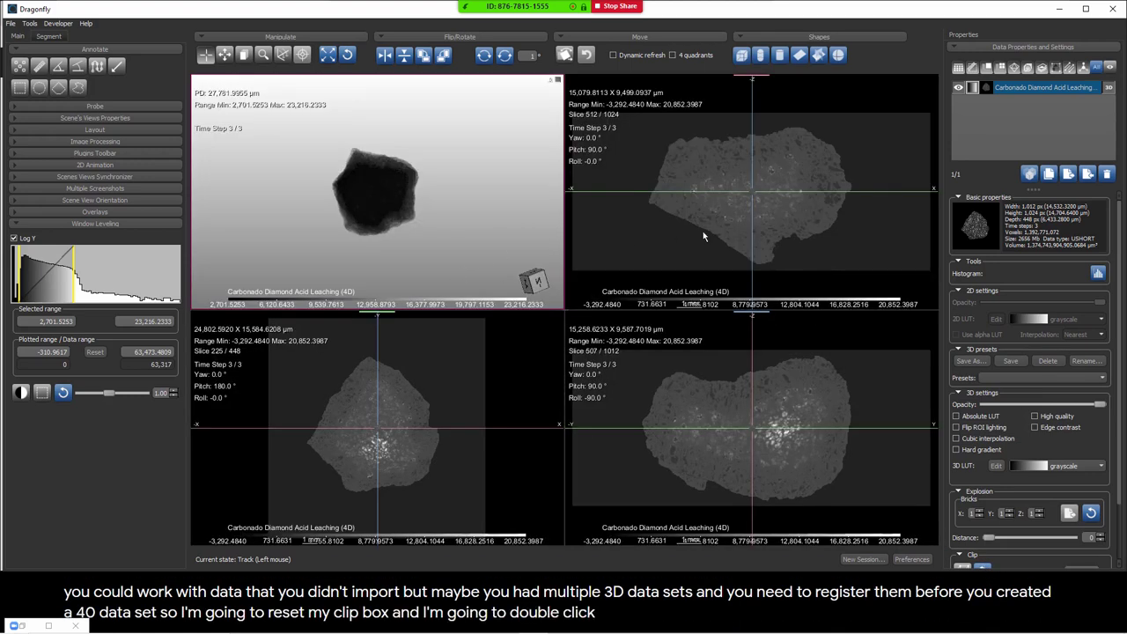
Step: Crop the 4D dataset to time range 1 to 1, keeping the full X, Y and Z extents, as a new dataset
right_click(1021, 89)
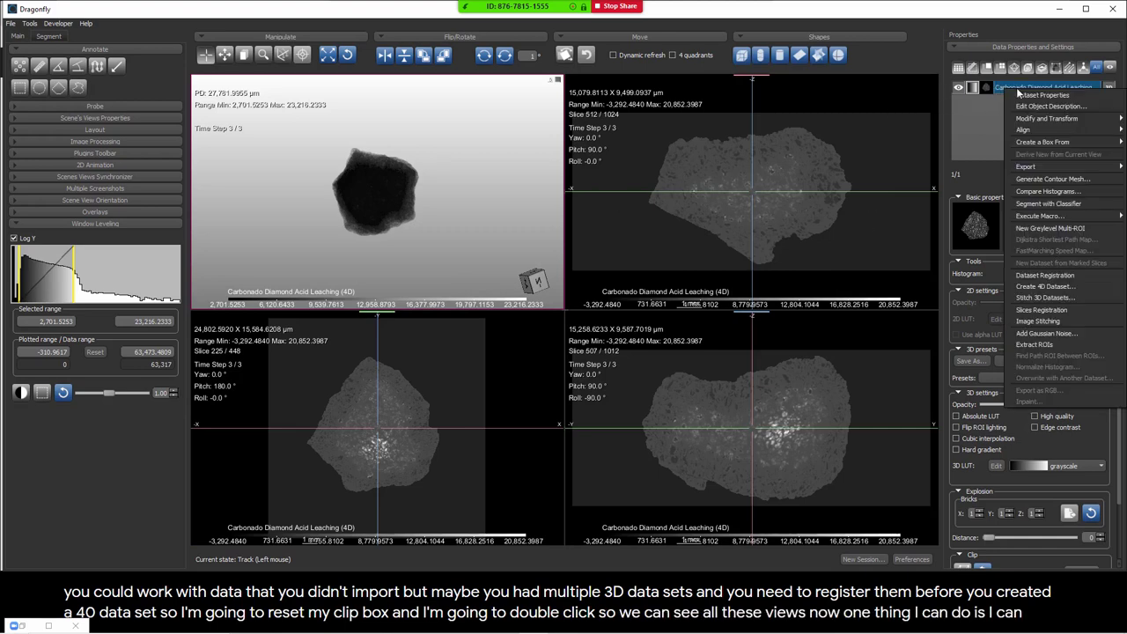
mouse_move(1048, 118)
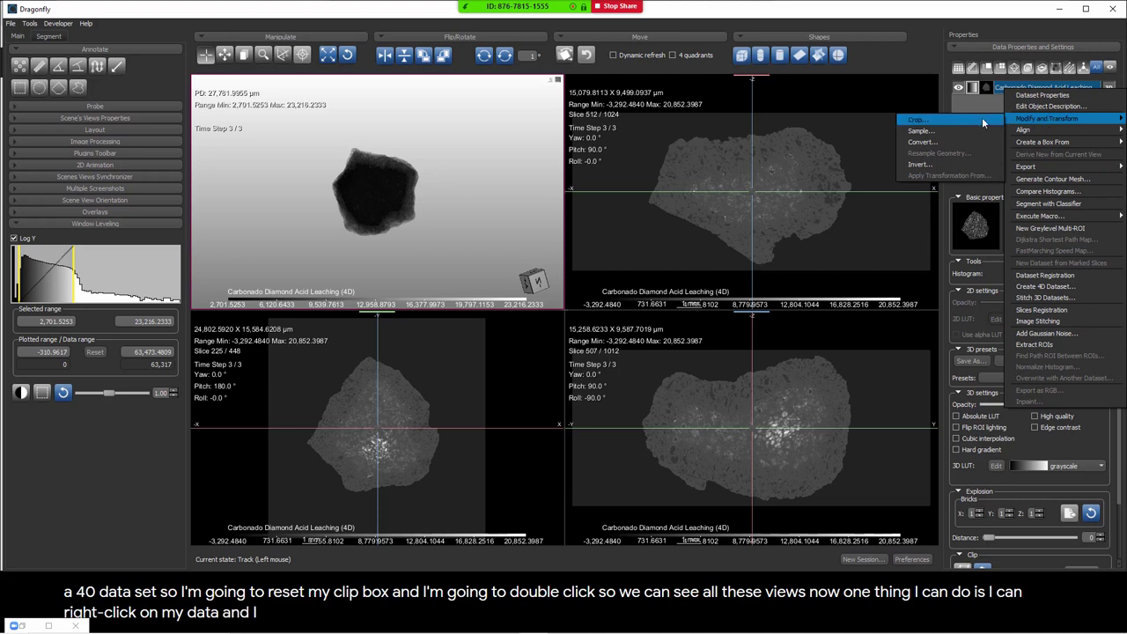
left_click(950, 120)
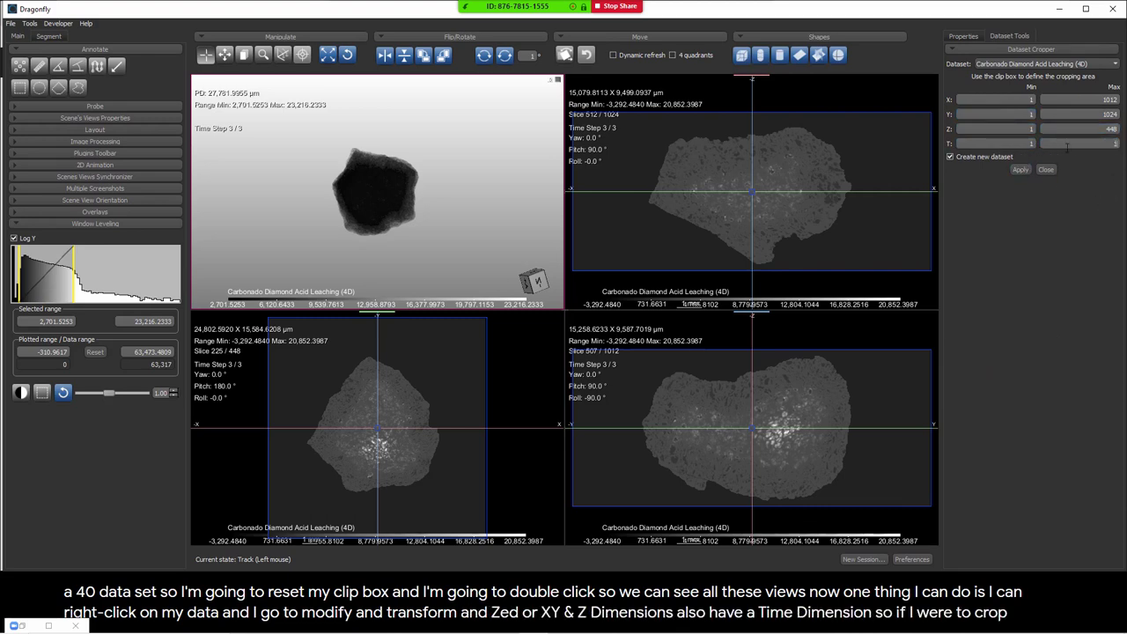
left_click(1019, 172)
Step: Rename the newly cropped single-time-step dataset as "t=1" in the dataset properties list
left_click(963, 37)
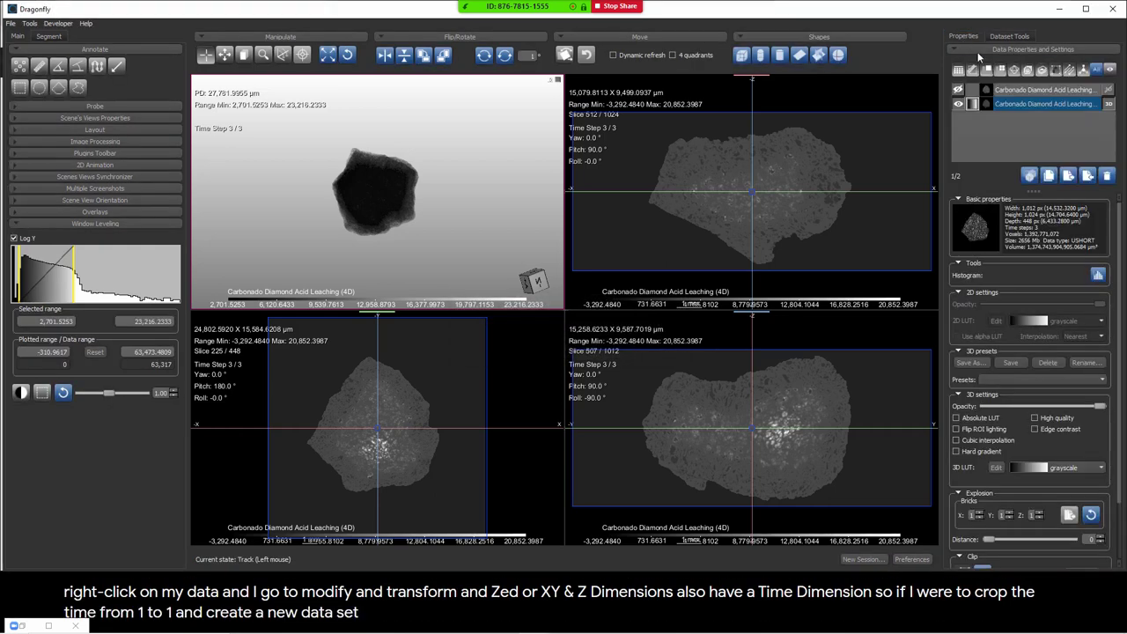
left_click(1019, 90)
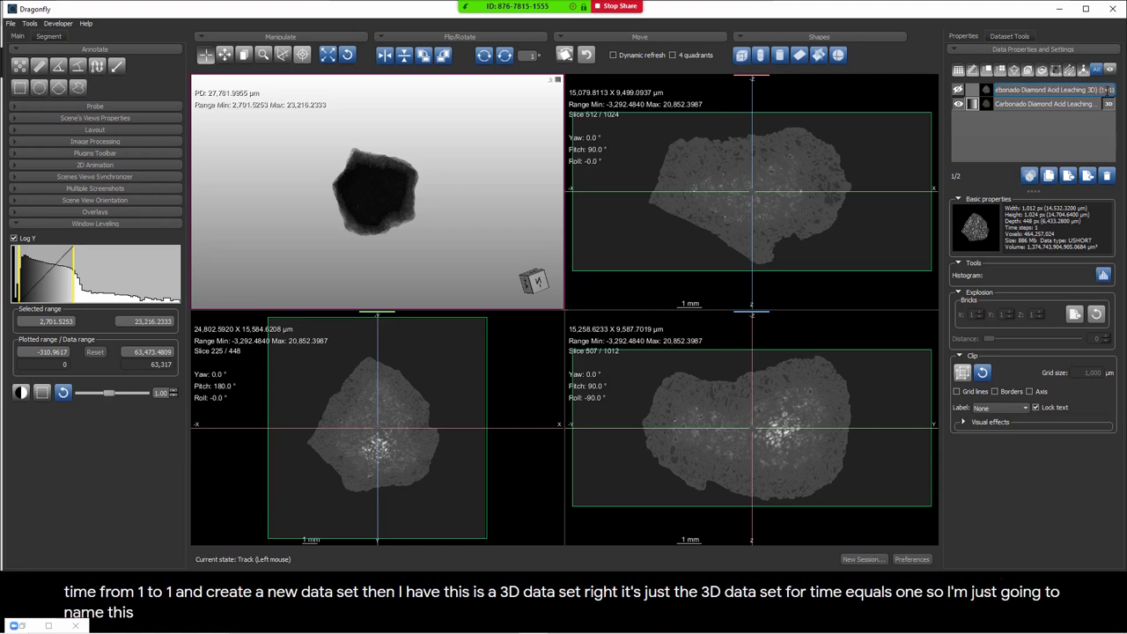
left_click(1108, 90)
double_click(1035, 91)
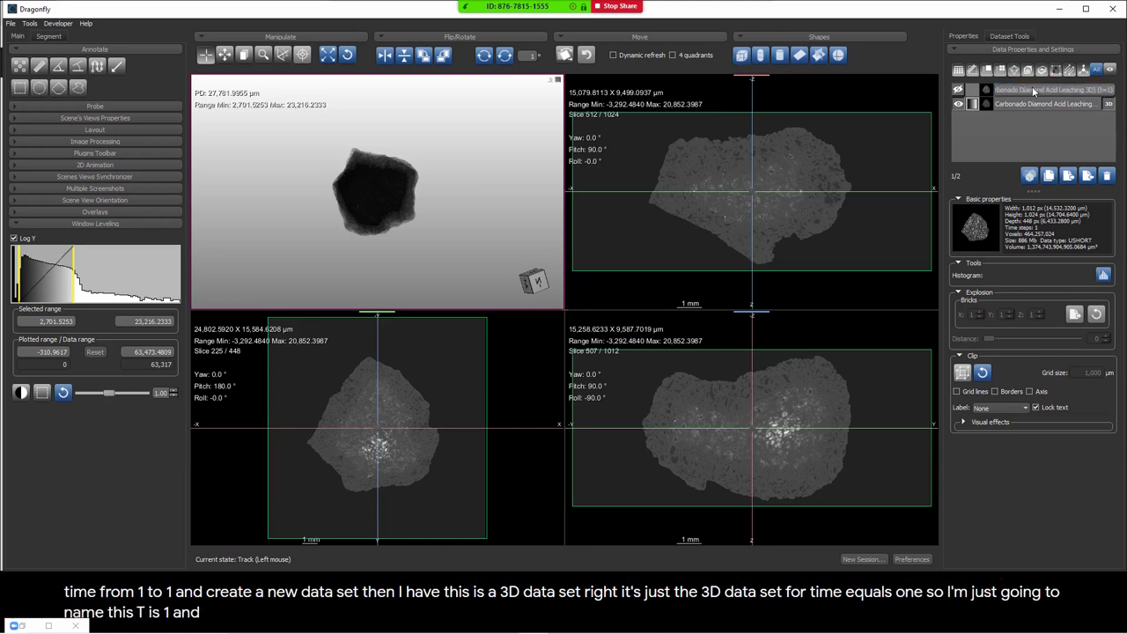
type("t=1")
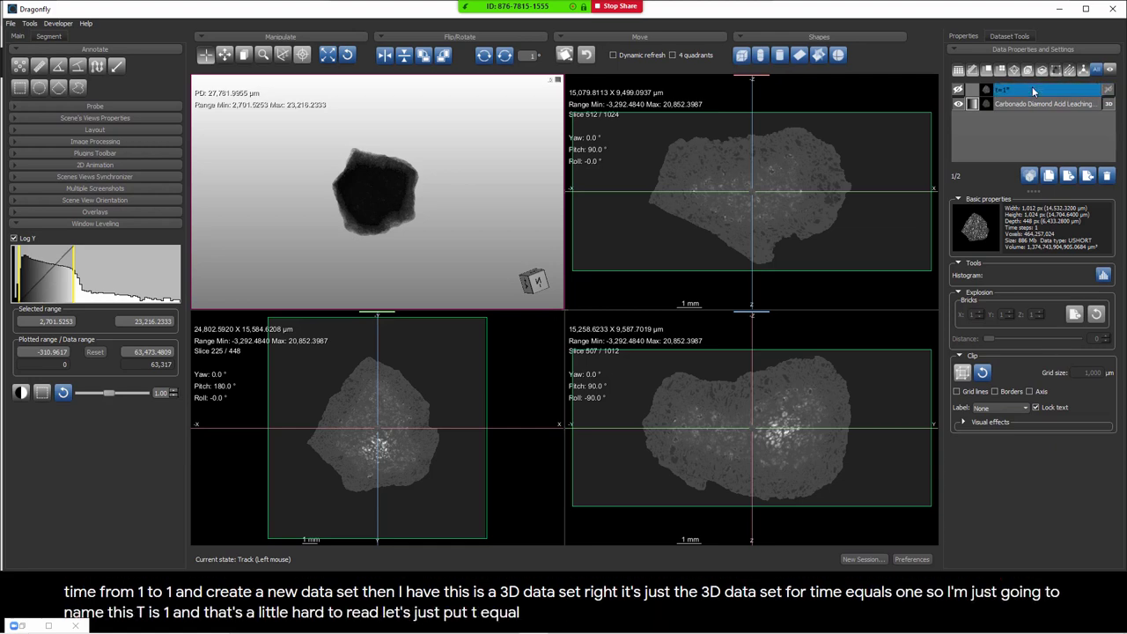
Step: Crop the Carbonado Diamond Acid Leaching (4D) dataset to time range 2 to 2 as a new dataset, keeping the full spatial extents
left_click(1020, 104)
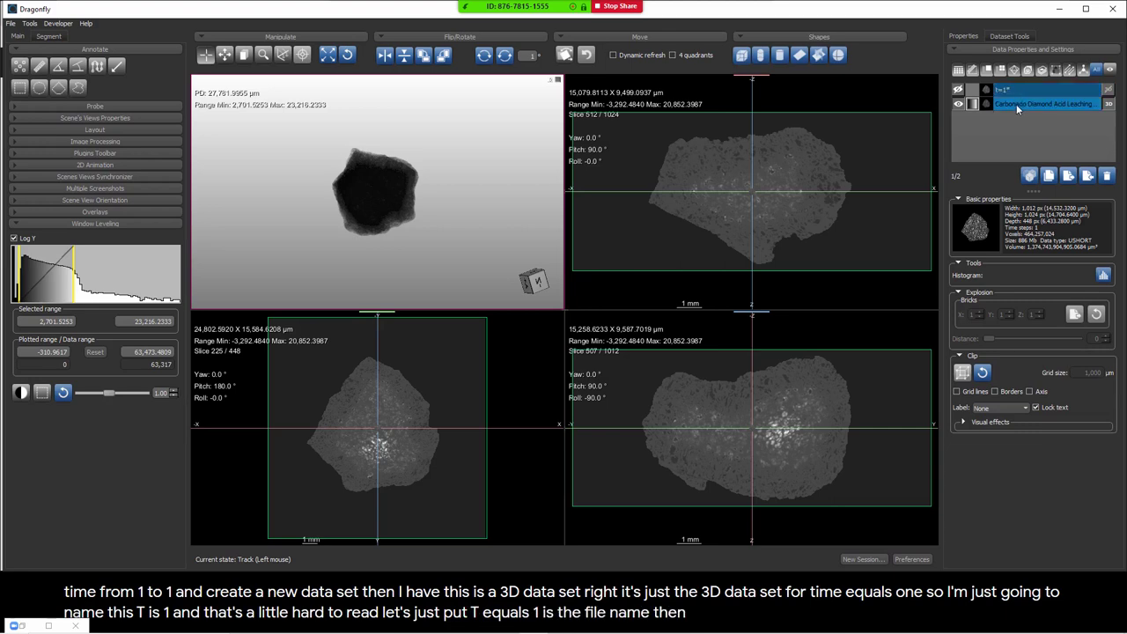
left_click(1007, 37)
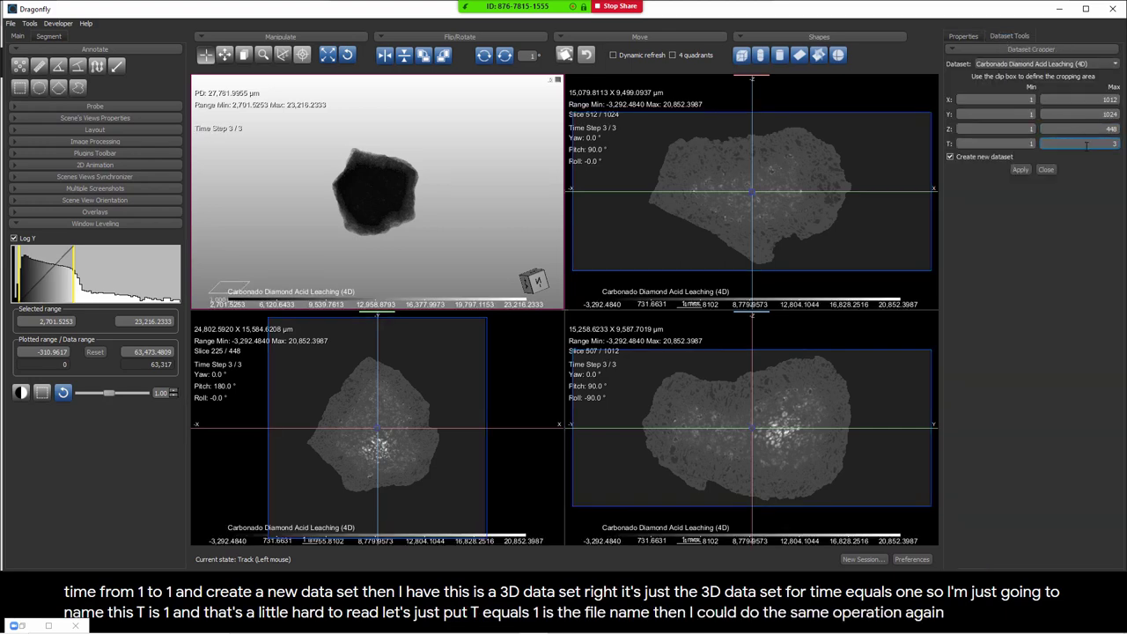
double_click(1022, 144)
type("2")
left_click(1103, 144)
type("2")
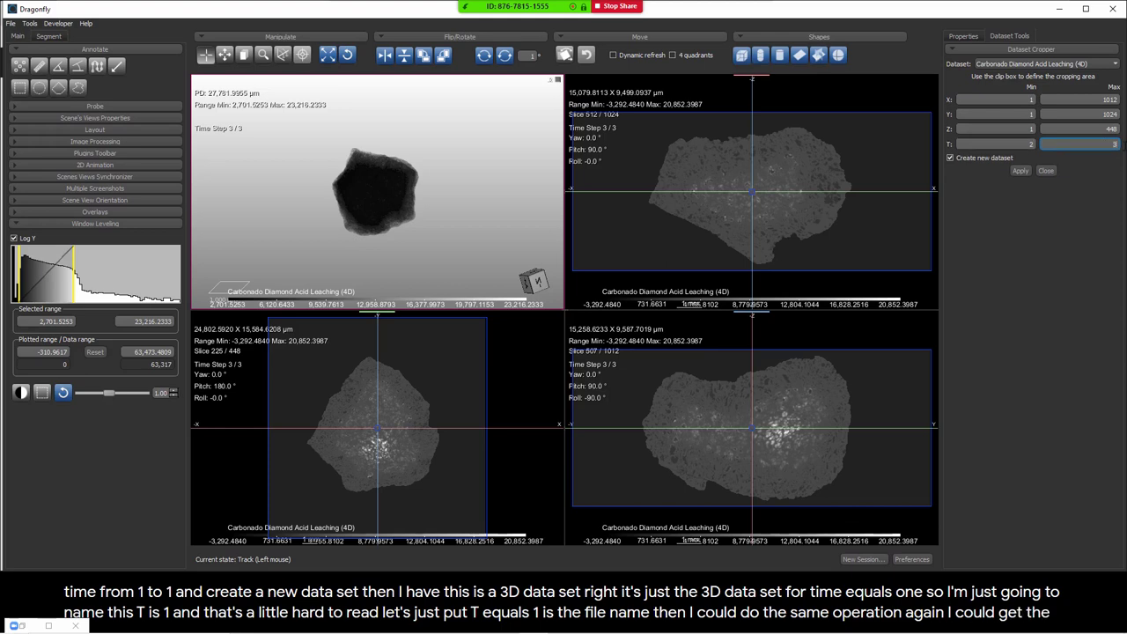
left_click(1020, 170)
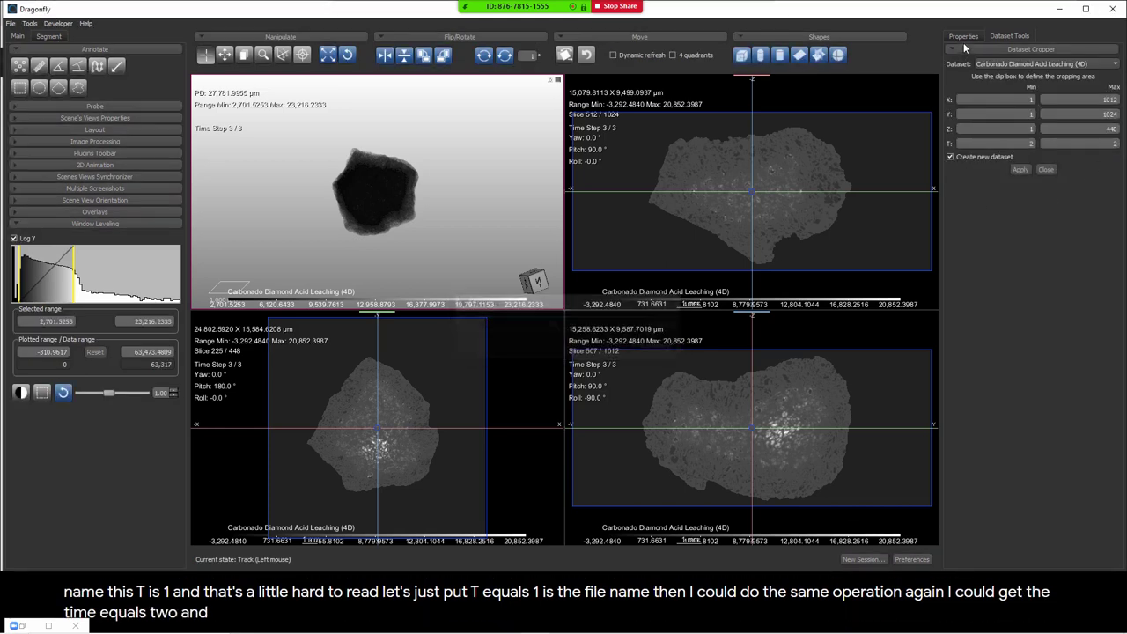
Step: Rename the newly cropped single-time-step dataset as "t=2"
type("t=")
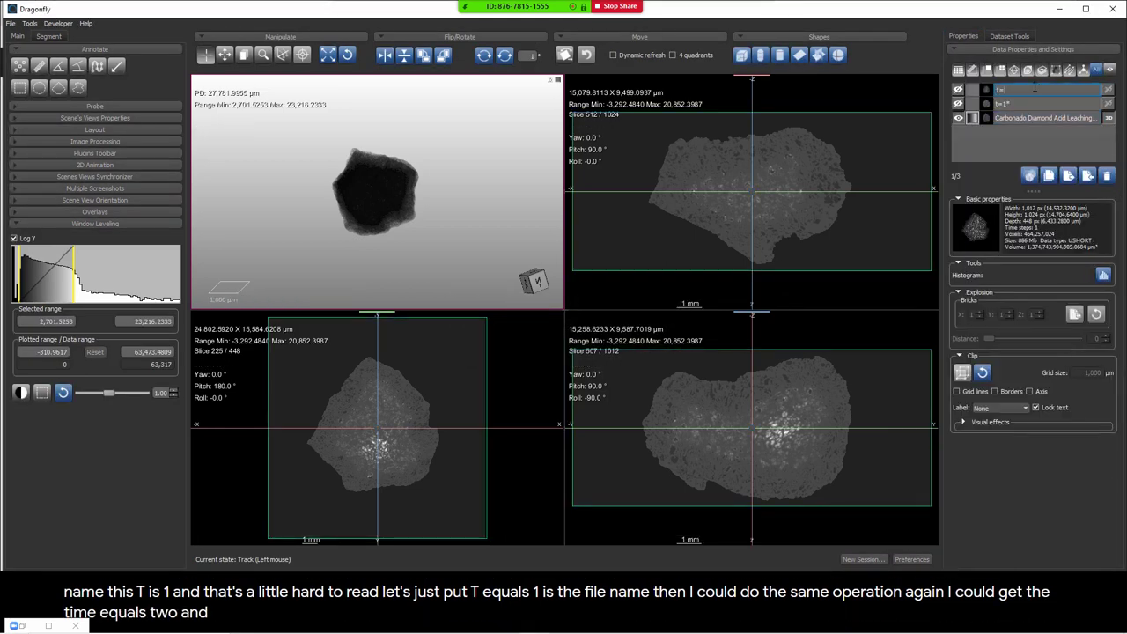
type("2*")
key("Return")
Step: Turn off the 4D dataset's clip box and replace its display with the t=1 and t=2 datasets
left_click(1044, 117)
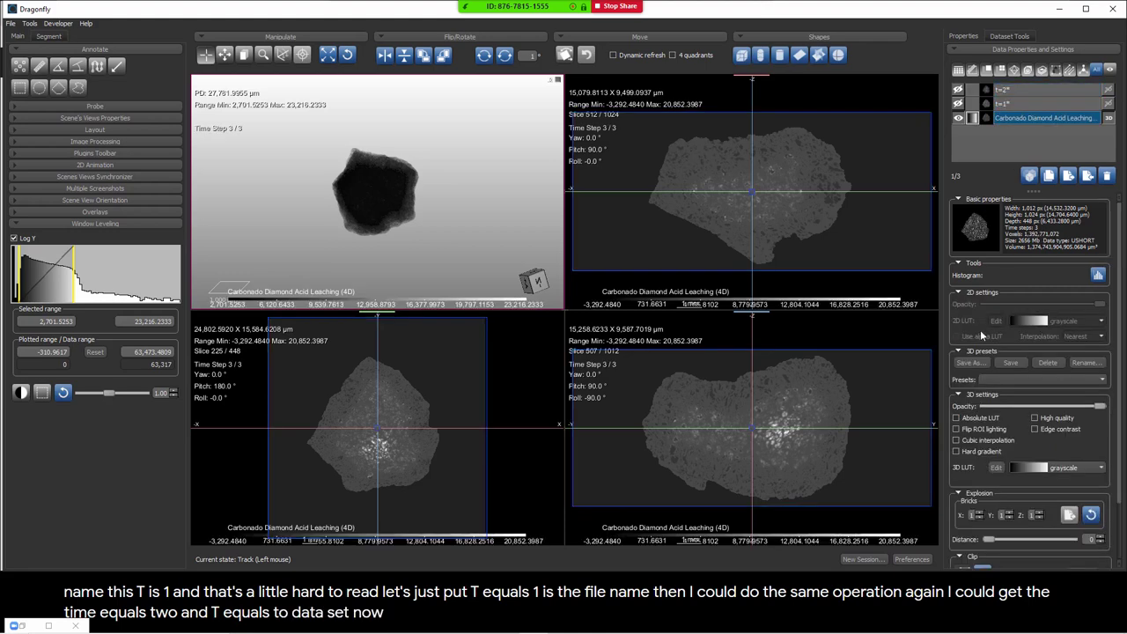
left_click(960, 560)
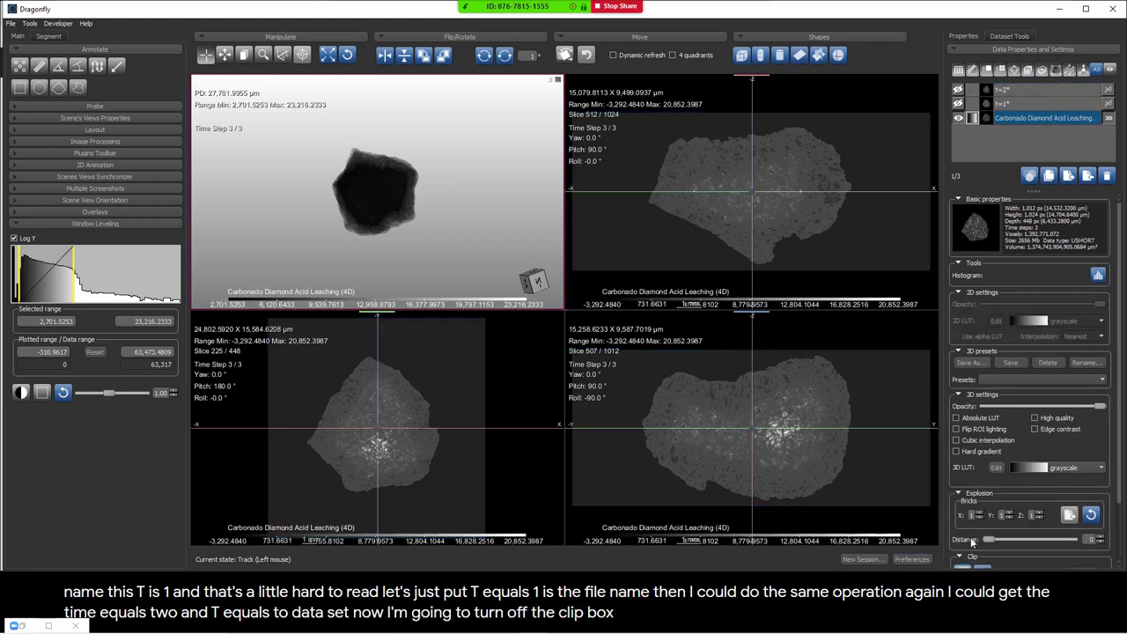
left_click(958, 118)
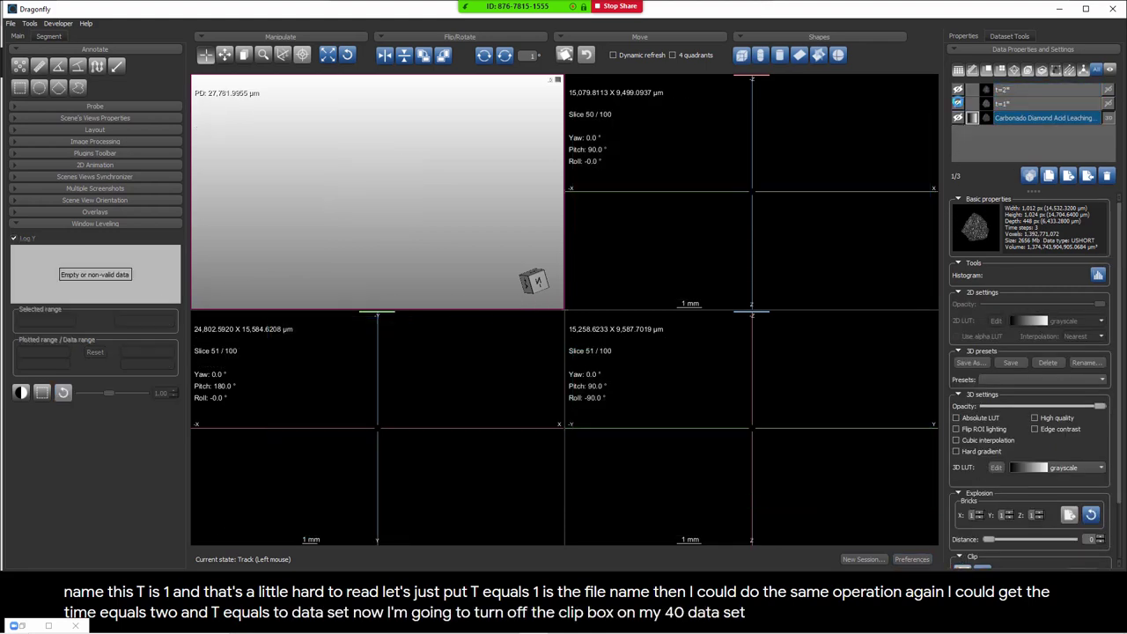
left_click(958, 103)
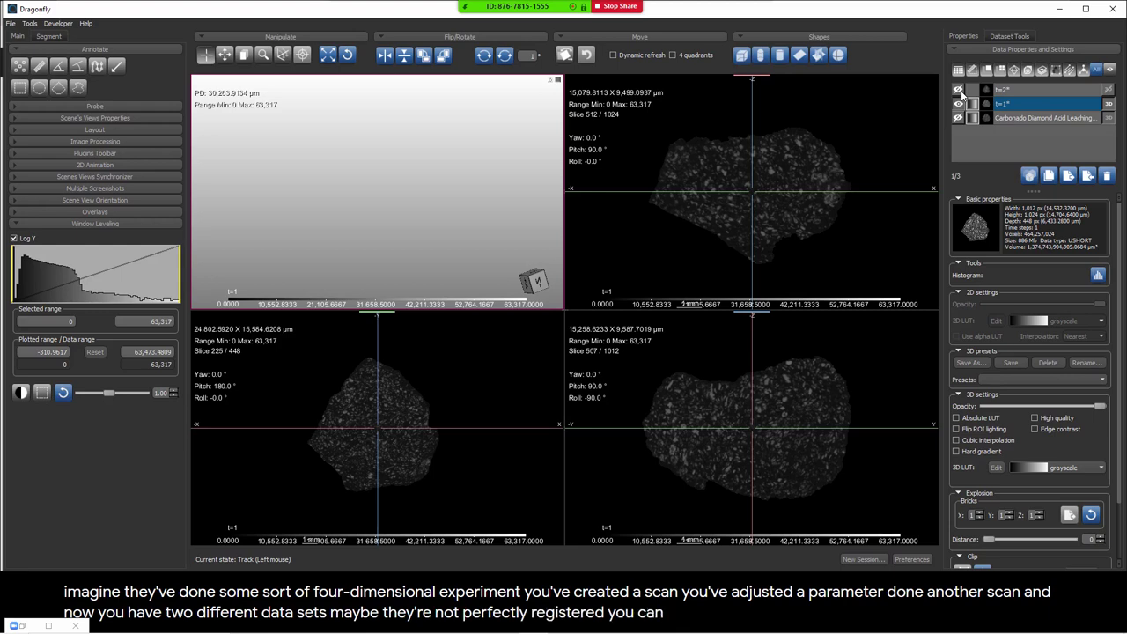
left_click(1019, 88)
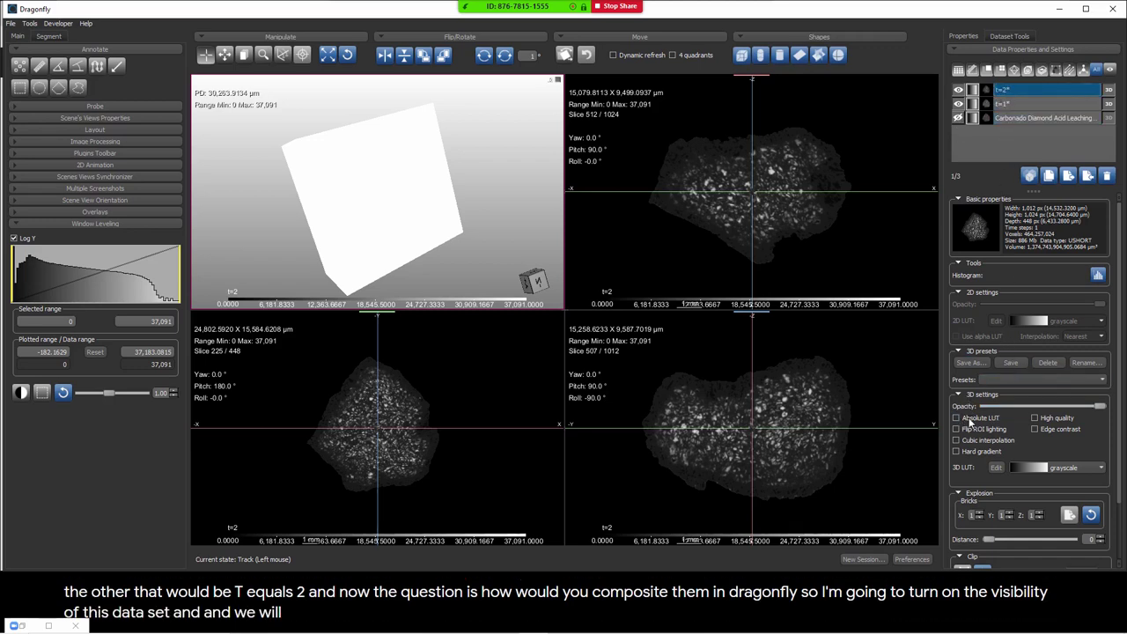
Step: Apply the Cyan 2D LUT with alpha to t=2 and enlarge the 90° pitch, 0° roll slice view to compare both datasets
left_click(892, 251)
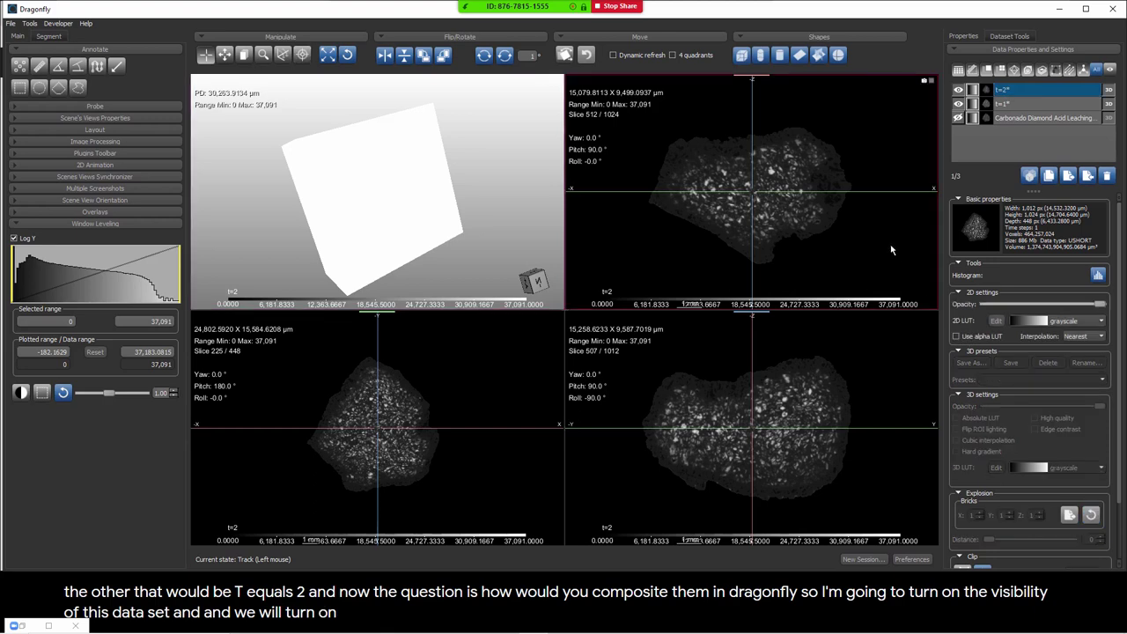
left_click(1024, 322)
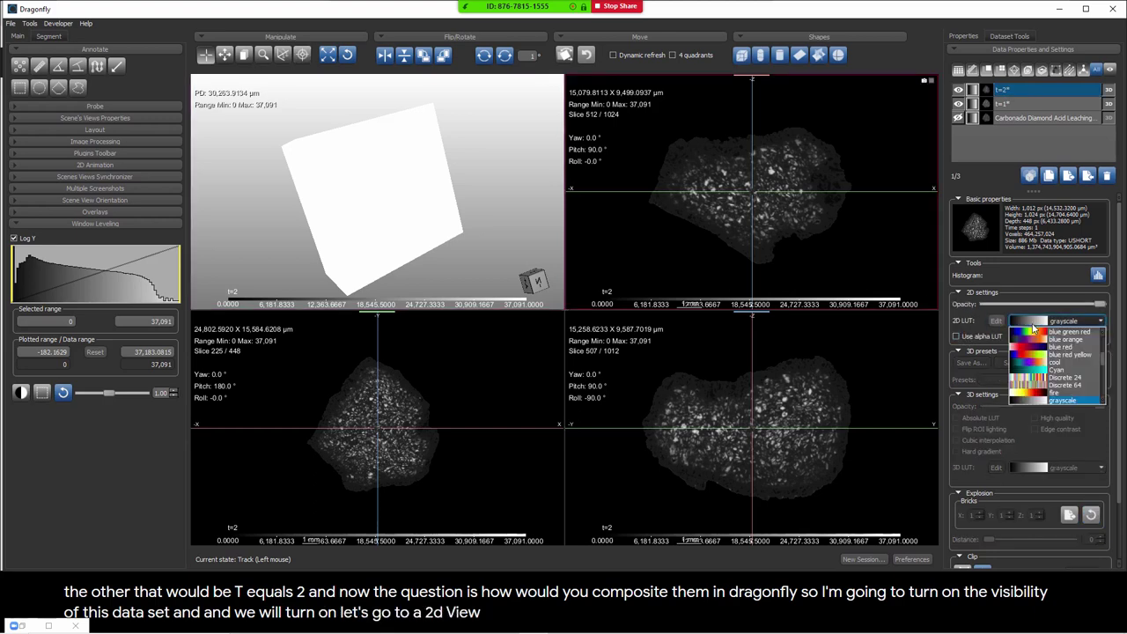
left_click(1042, 371)
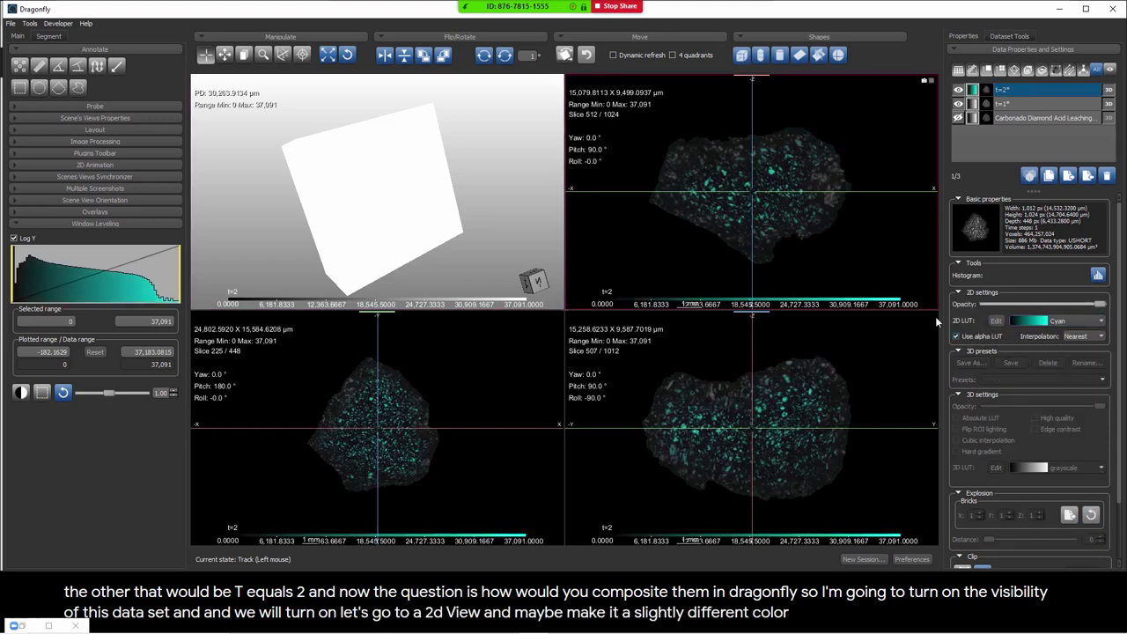
double_click(835, 225)
scroll(804, 269, "up", 3)
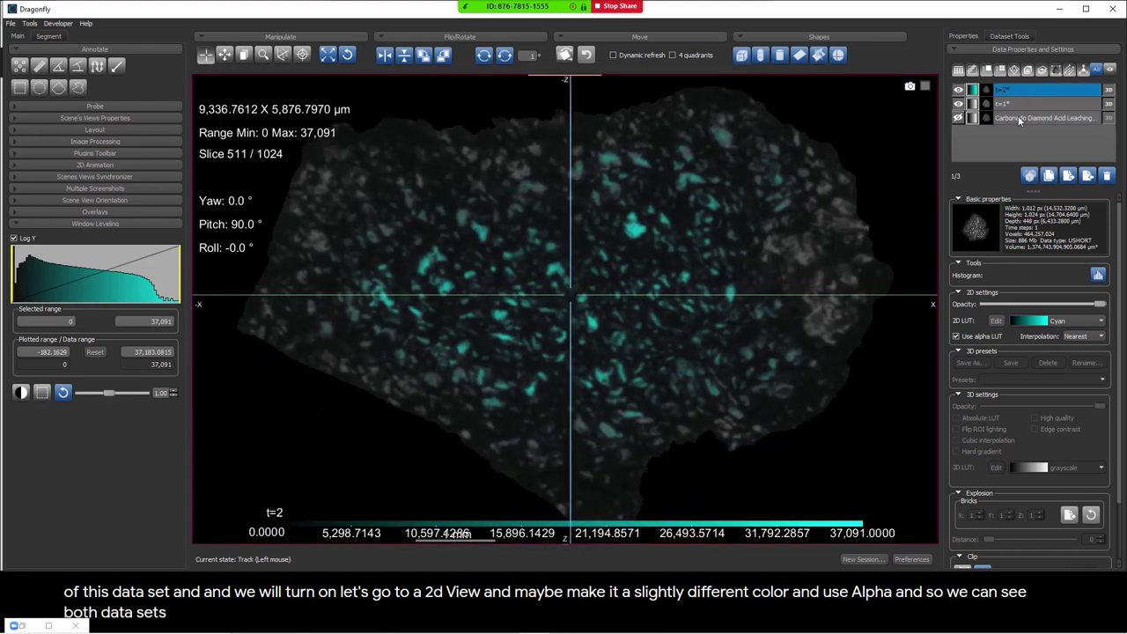
Step: Shift the t=2 dataset relative to t=1 with the Move tool and set its window level range to about -10,435 to 26,211
left_click(565, 54)
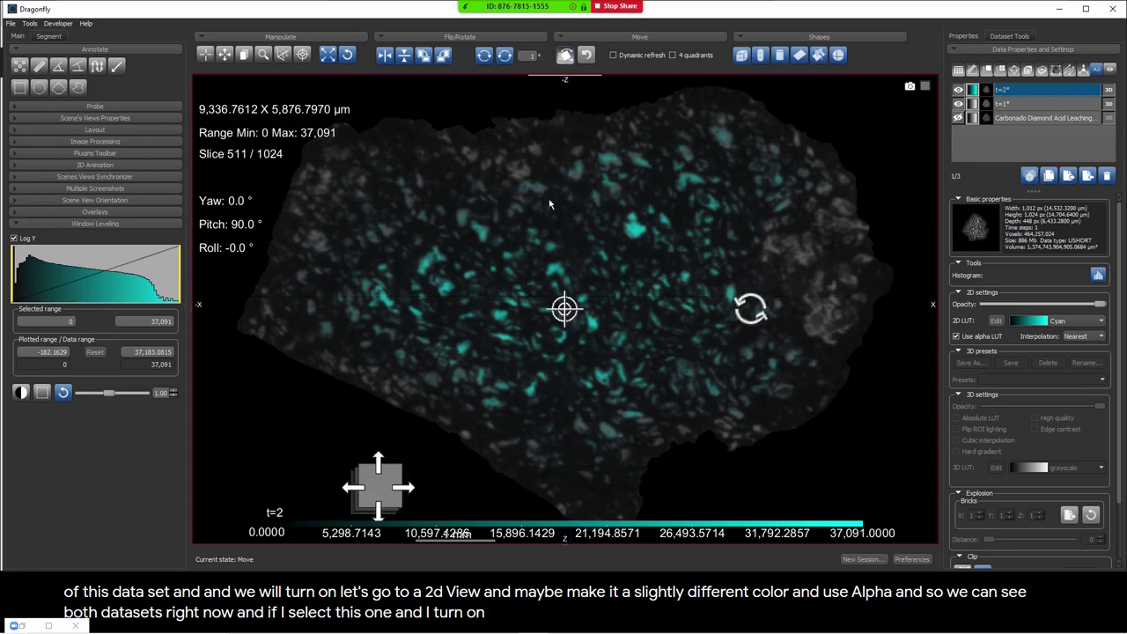
left_click_drag(380, 478, 403, 449)
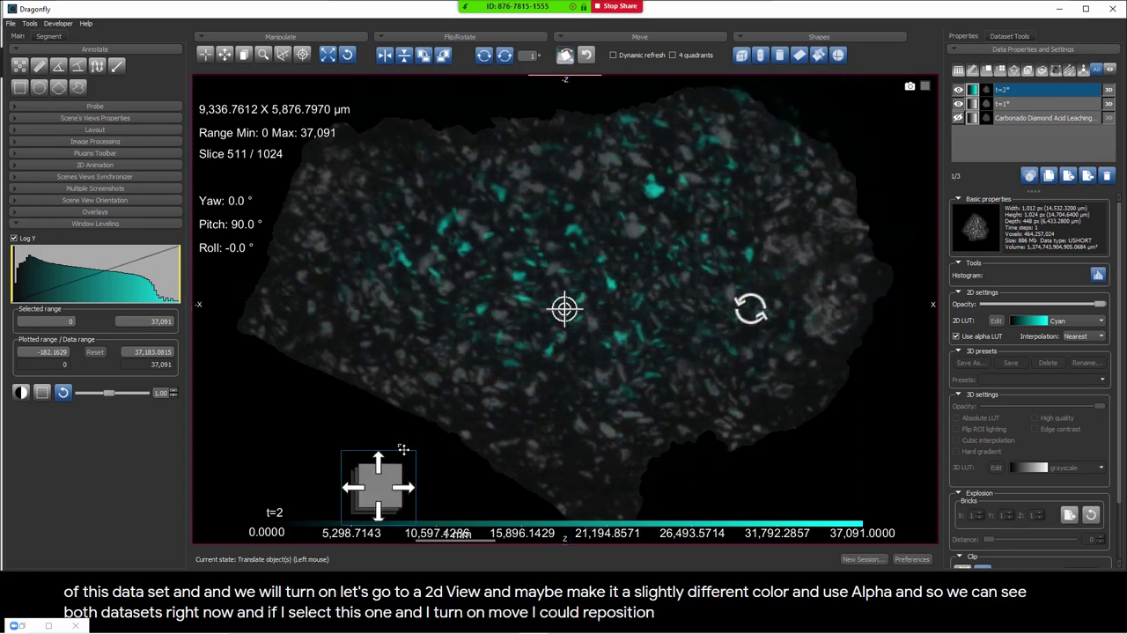
left_click_drag(633, 433, 669, 176)
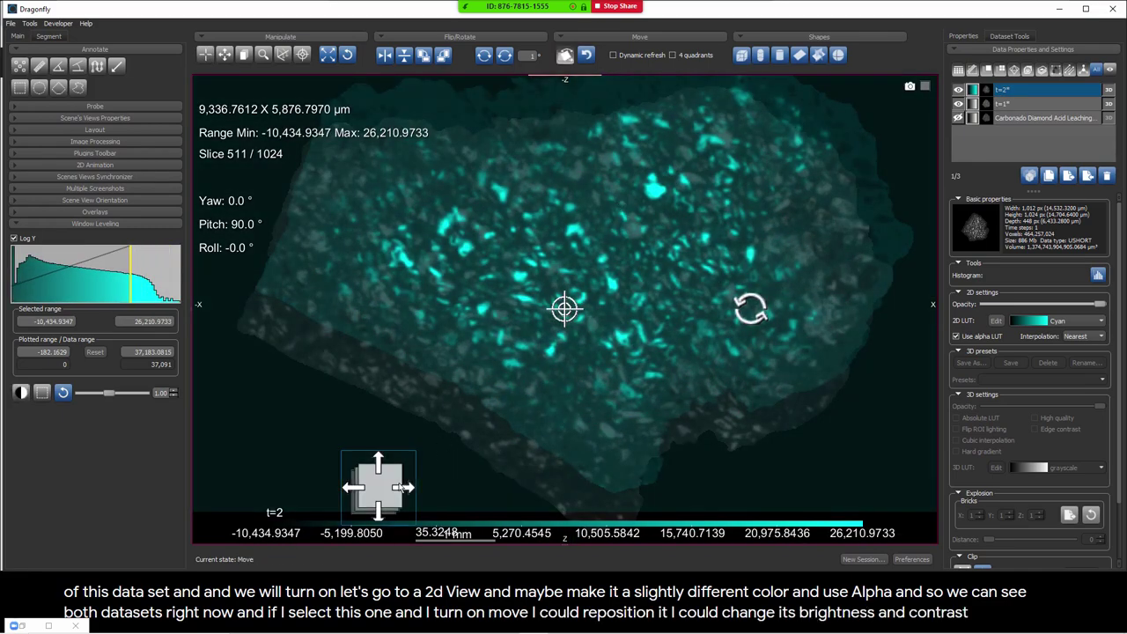
left_click_drag(428, 511, 416, 515)
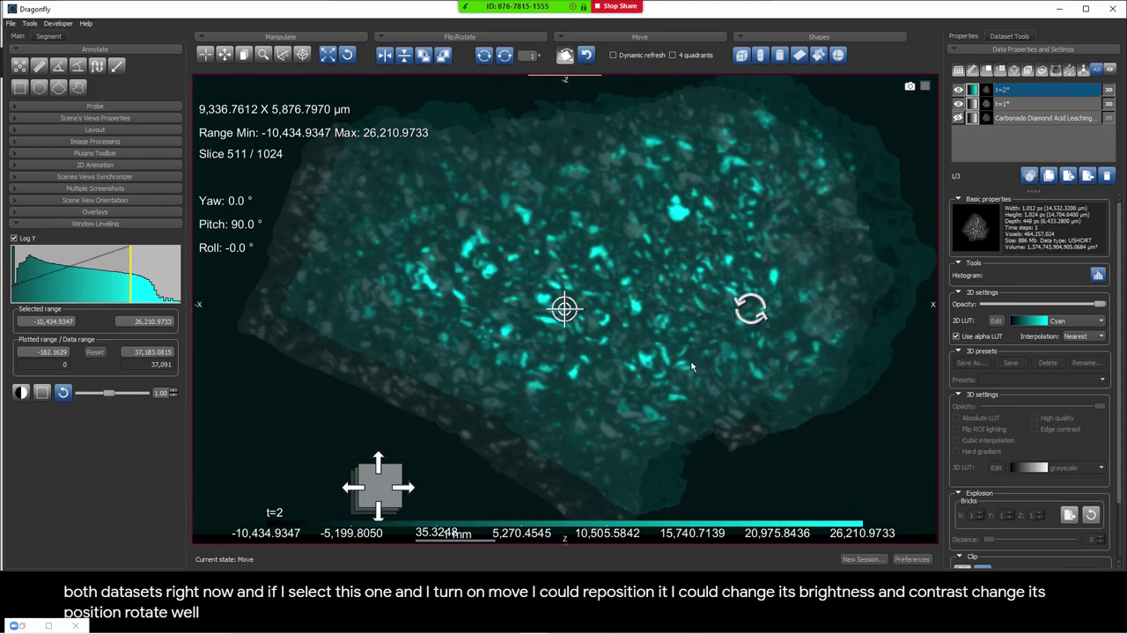
left_click(1002, 103, "ctrl")
left_click(1008, 143)
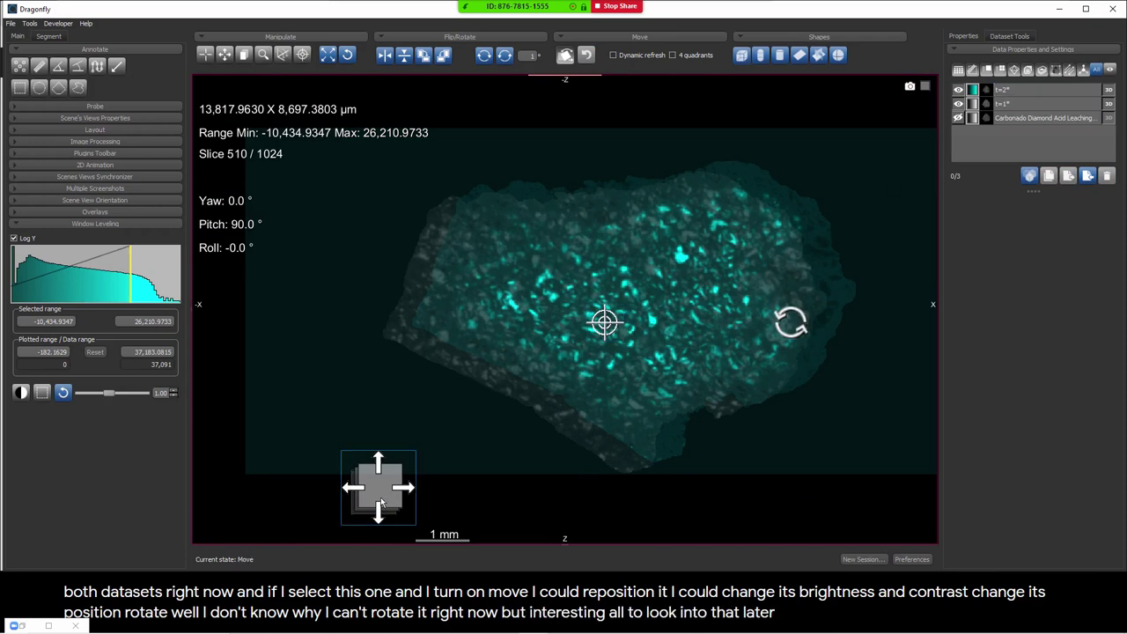
left_click(1005, 91)
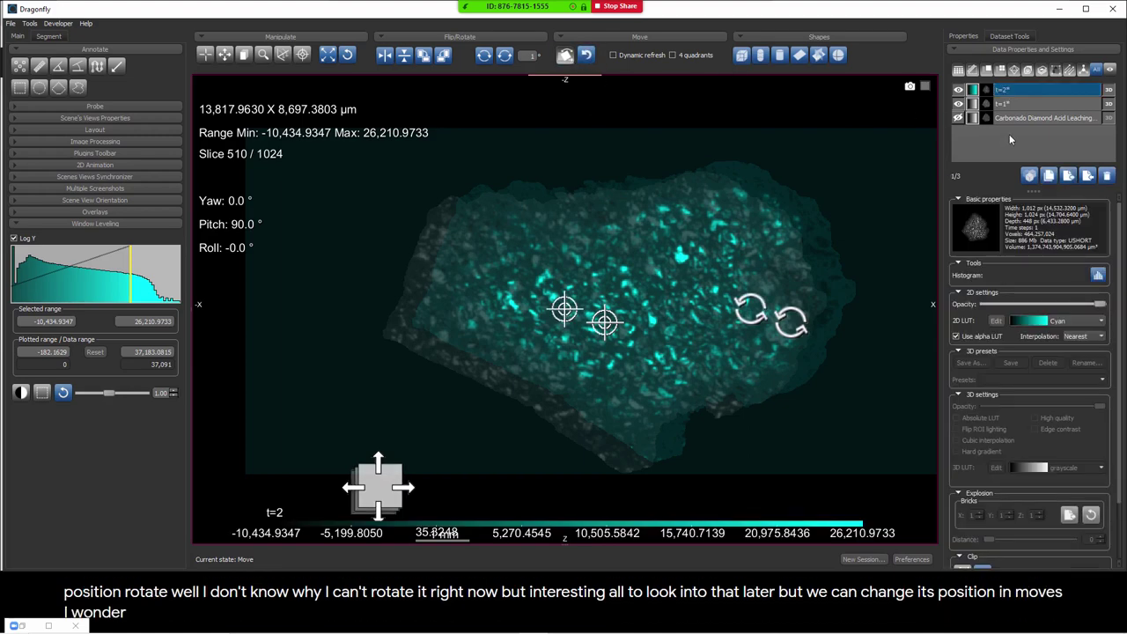
left_click(1004, 103)
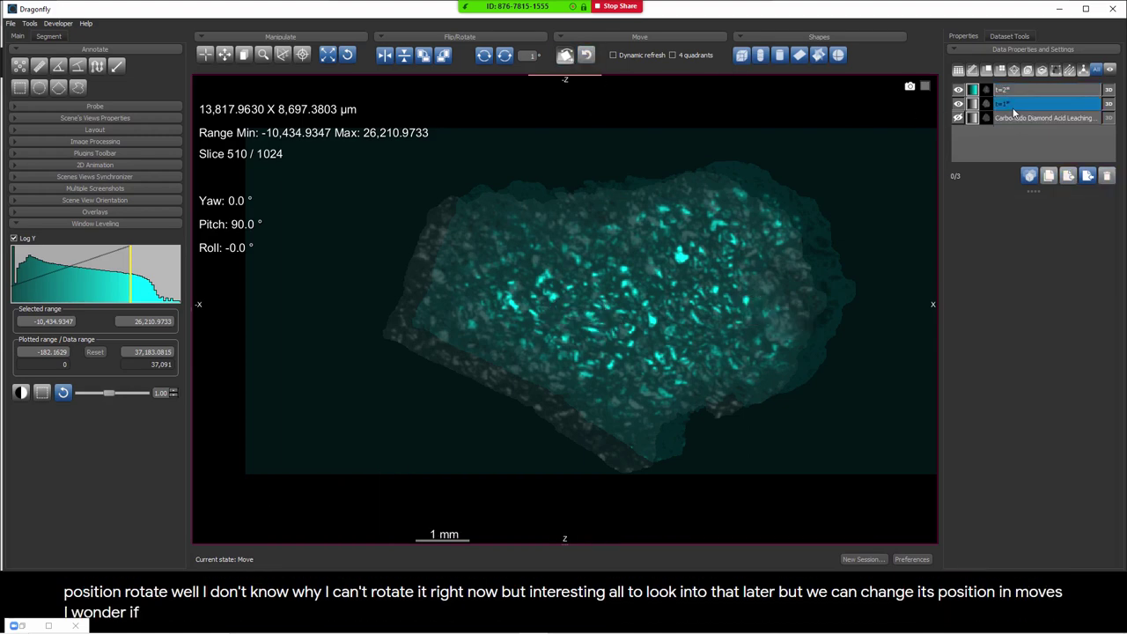
Step: Hide t=1 and t=2, and set the 4D dataset back to time step 1, leaving it hidden
left_click(958, 104)
left_click(958, 90)
left_click(958, 118)
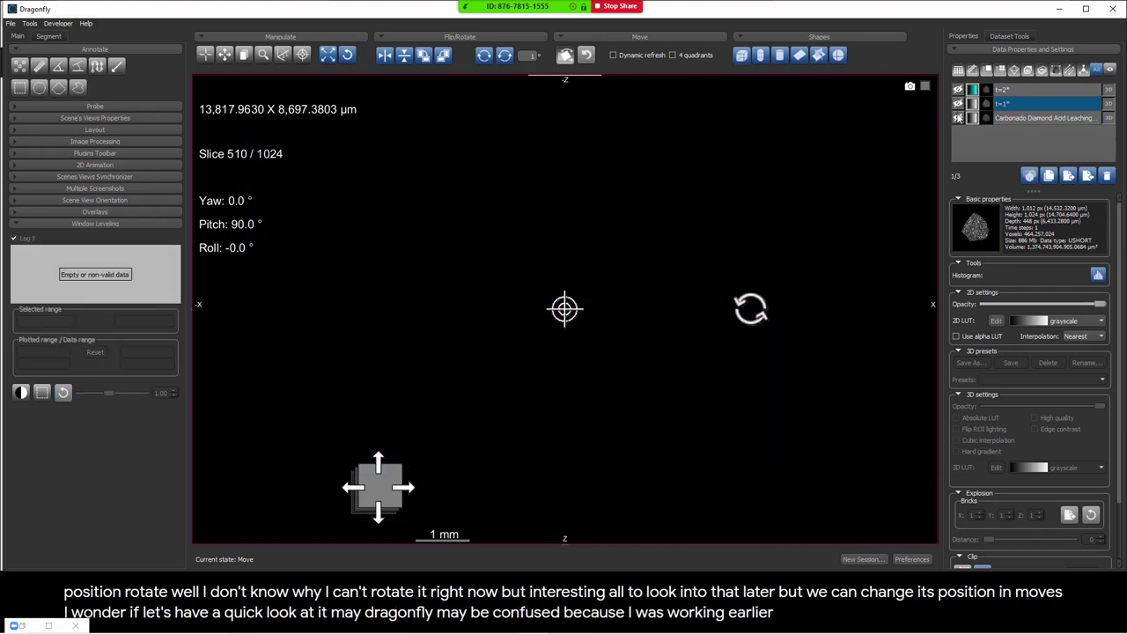
left_click(1031, 118)
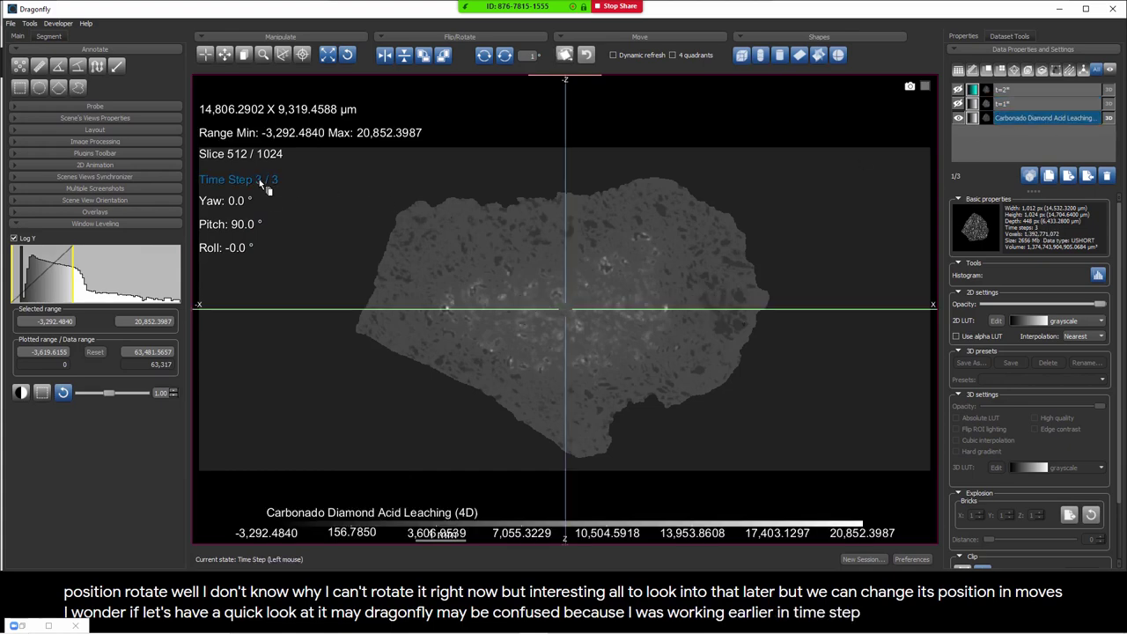
scroll(259, 179, "down", 2)
left_click(960, 118)
left_click(958, 118)
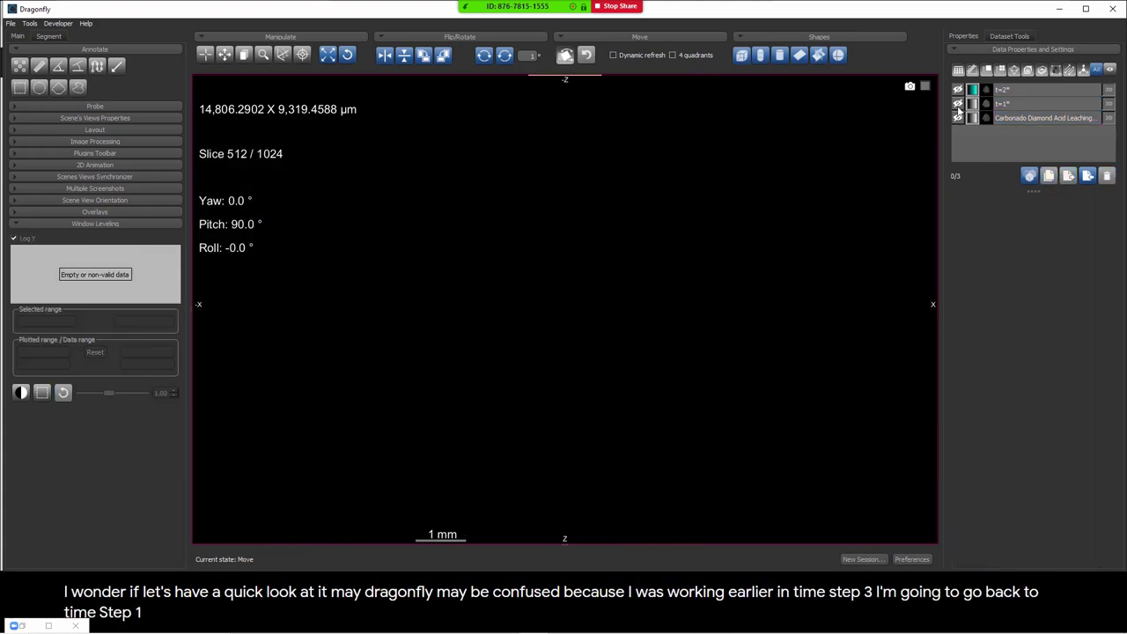
Step: Show t=1 and t=2 again and undo the position changes made to t=2
left_click(959, 103)
left_click(958, 90)
left_click(1030, 91)
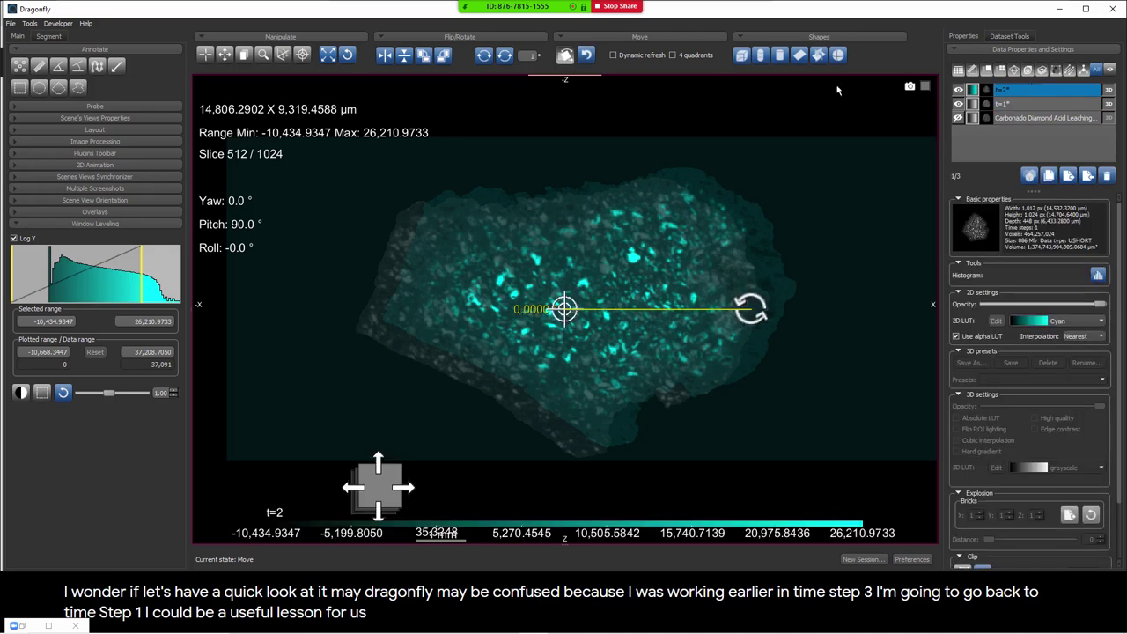
left_click_drag(377, 496, 379, 484)
left_click(587, 56)
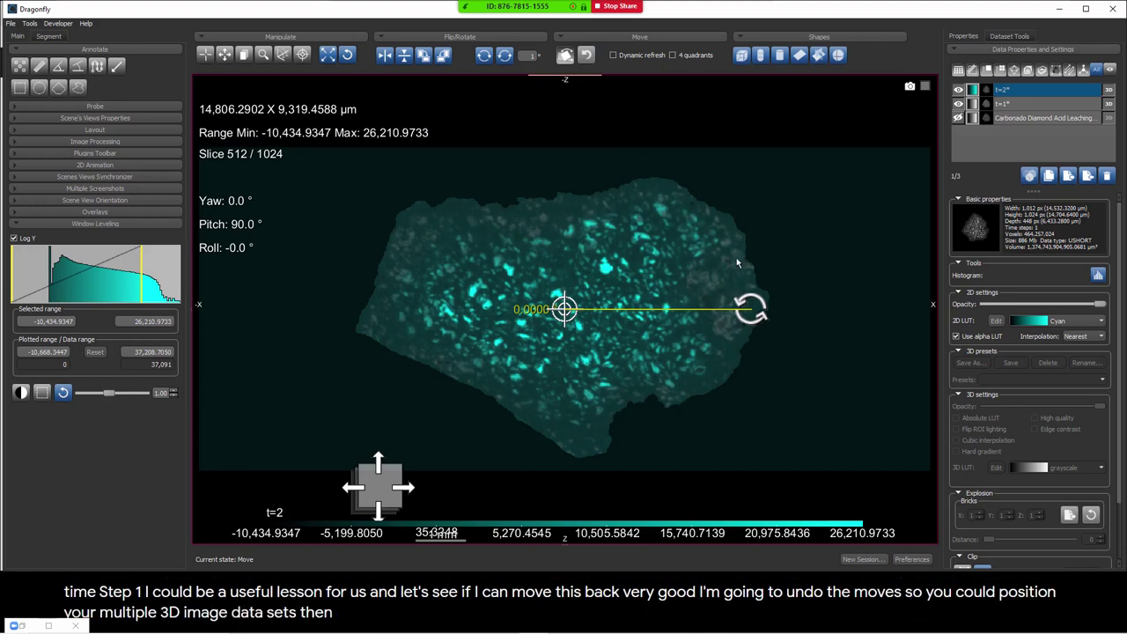
Step: Start creating a 4D dataset from t=1 and add t=2 as its second time step
right_click(1005, 105)
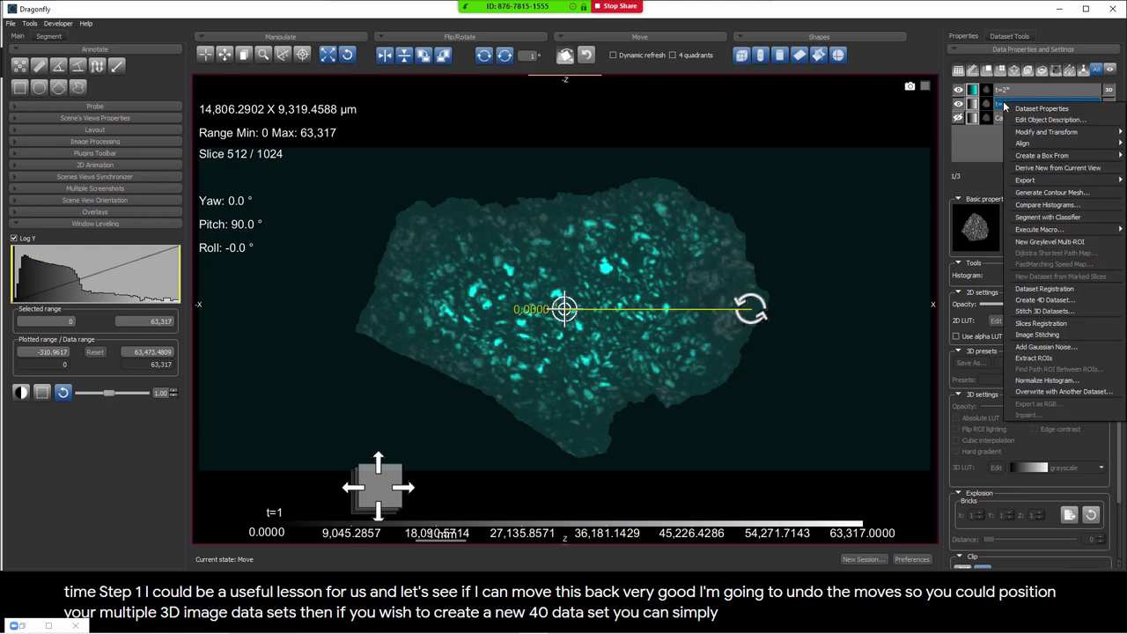
left_click(1039, 301)
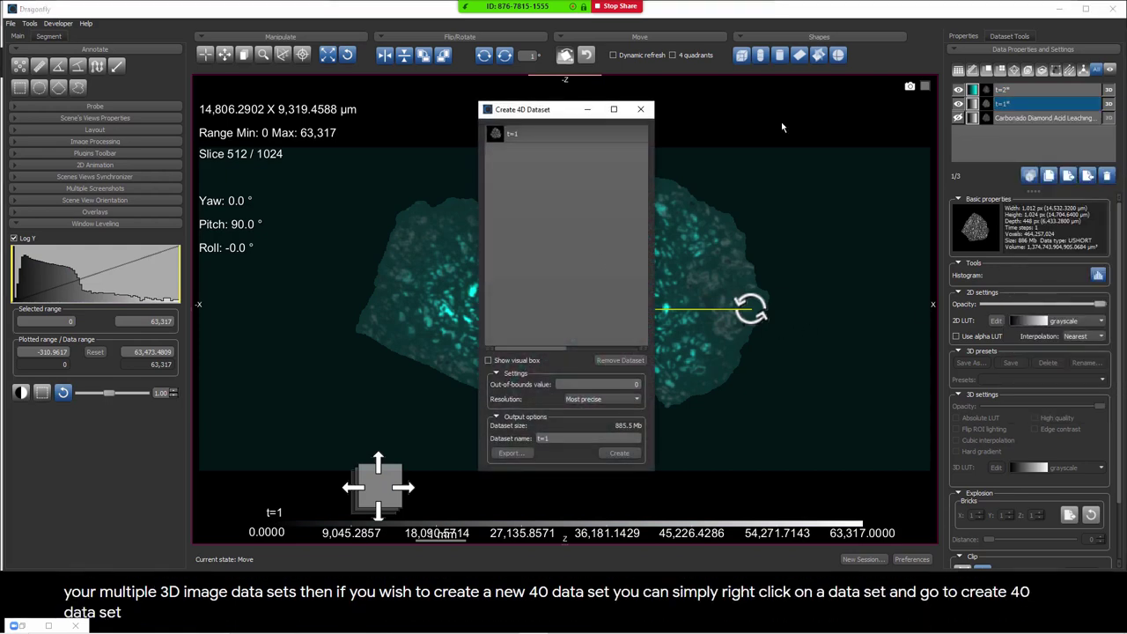
left_click_drag(1024, 94, 557, 232)
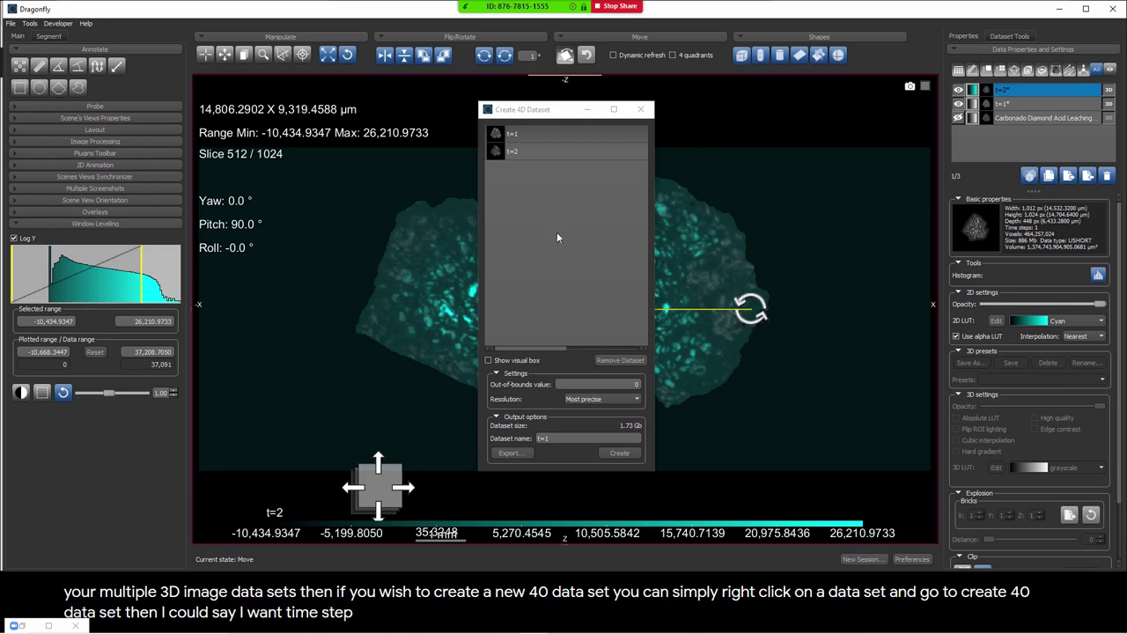
left_click_drag(582, 109, 703, 113)
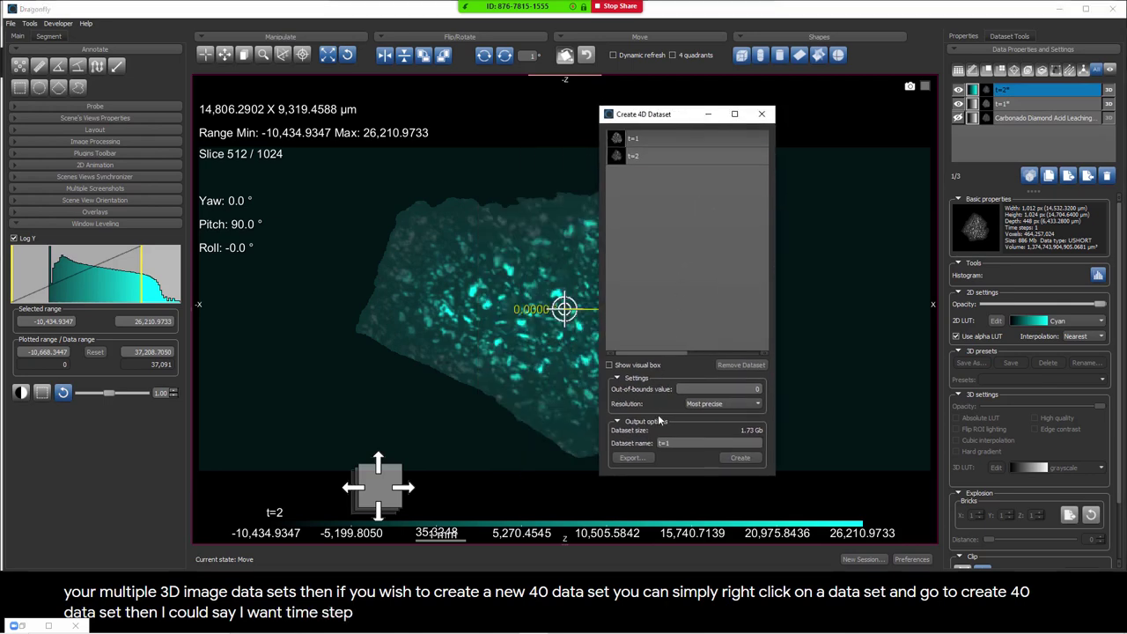
Step: Show the 4D dataset's visual box, then shrink and tilt it around the diamond's centre to about 3,676 × 14,705 × 3,607 µm
left_click(609, 365)
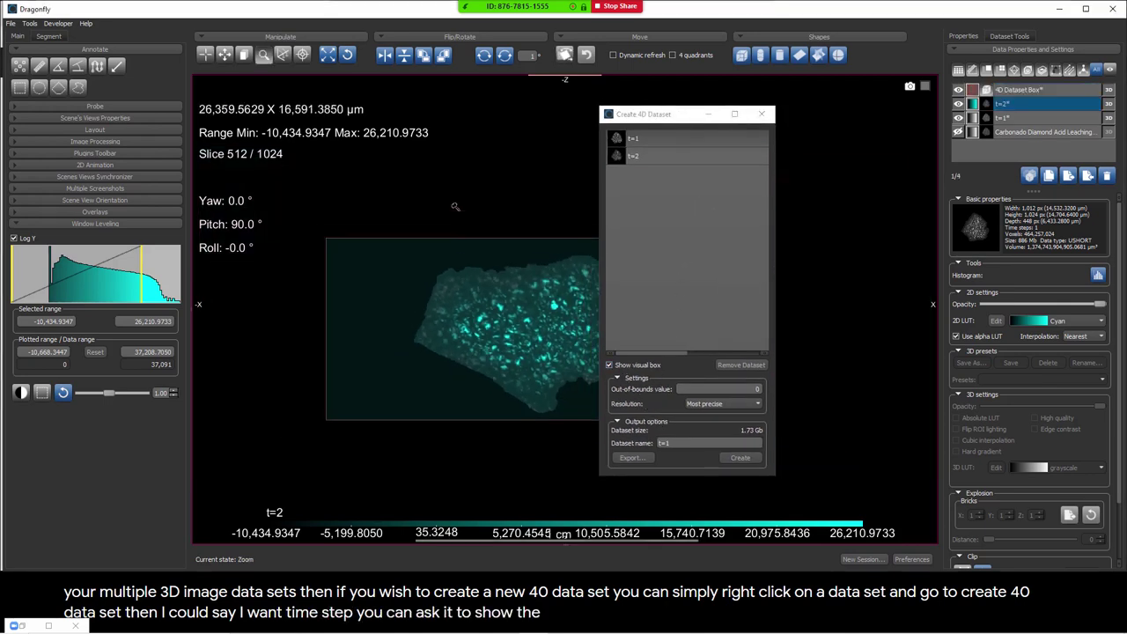
left_click(1019, 90)
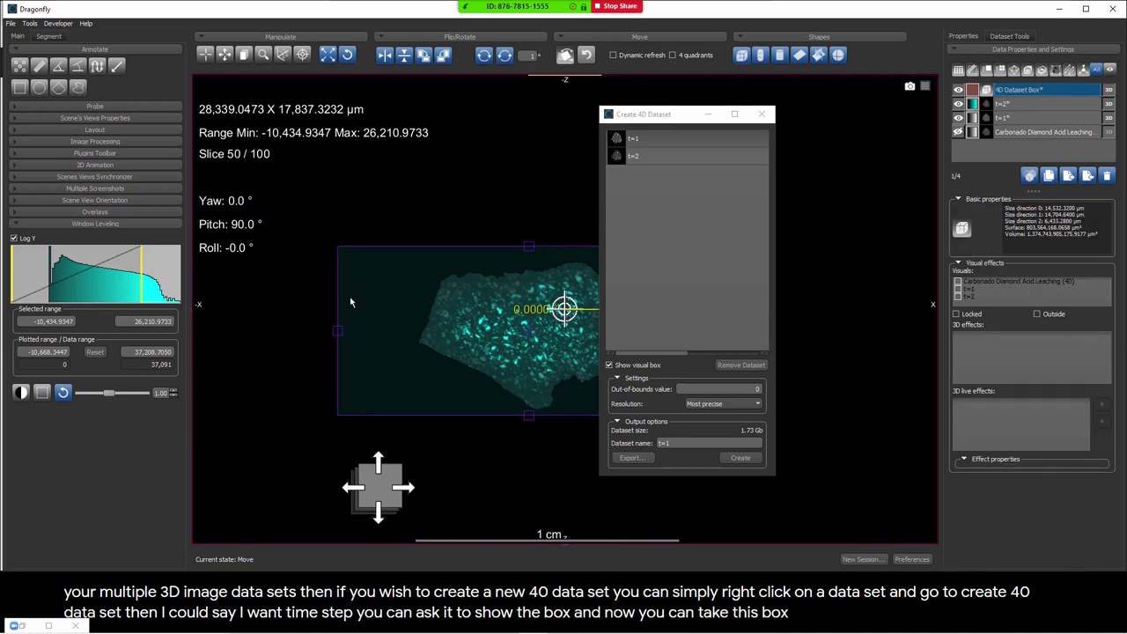
left_click_drag(350, 302, 489, 308)
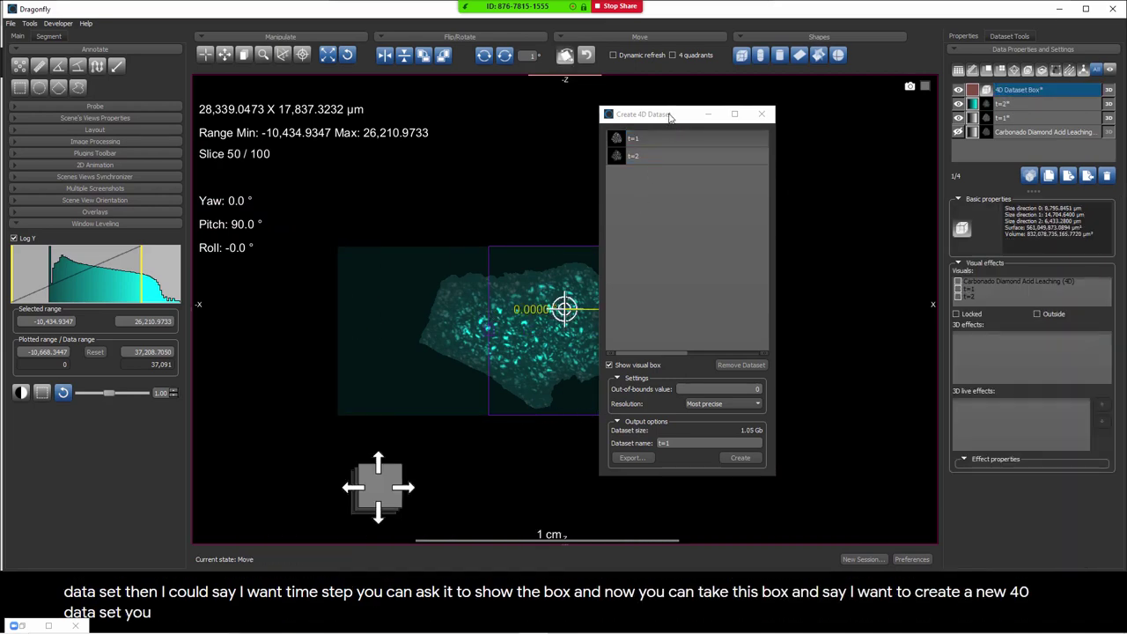
left_click_drag(669, 117, 894, 128)
left_click_drag(727, 282, 527, 342)
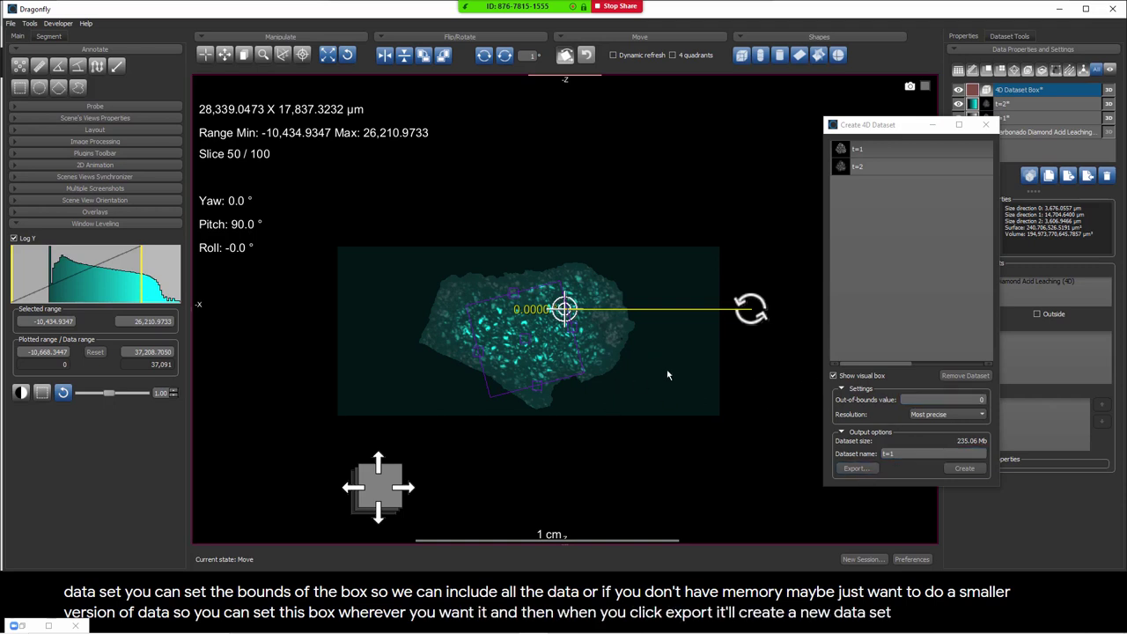
left_click(868, 149)
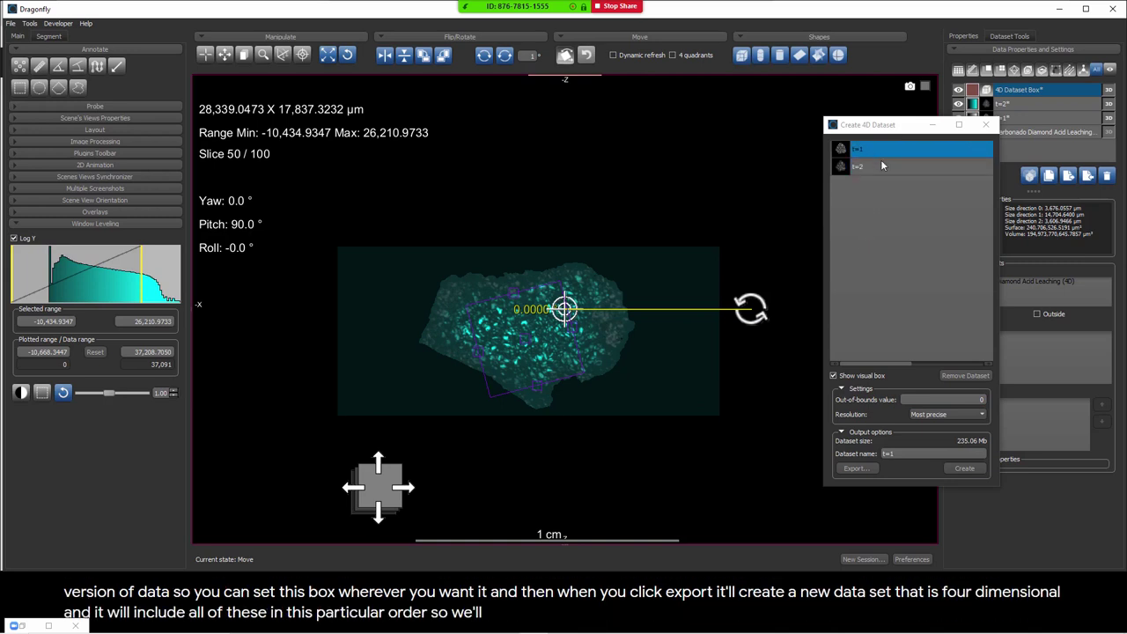
Step: Put t=2 ahead of t=1 in the new 4D dataset's order, and close the creation dialog without exporting
left_click(880, 170)
left_click_drag(885, 167, 885, 146)
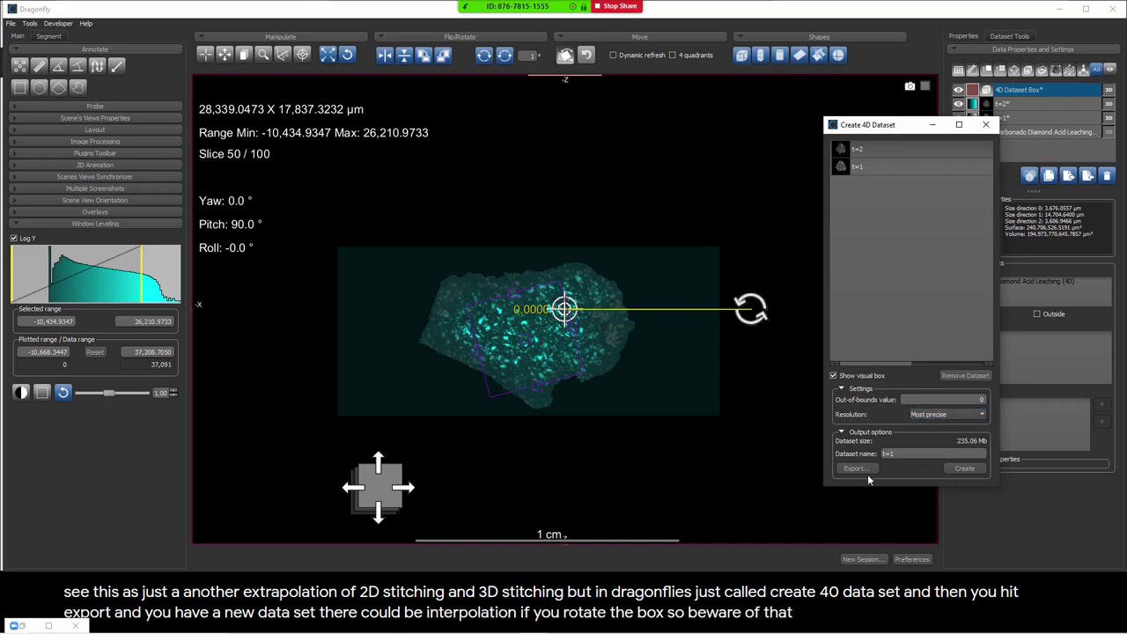
left_click(985, 124)
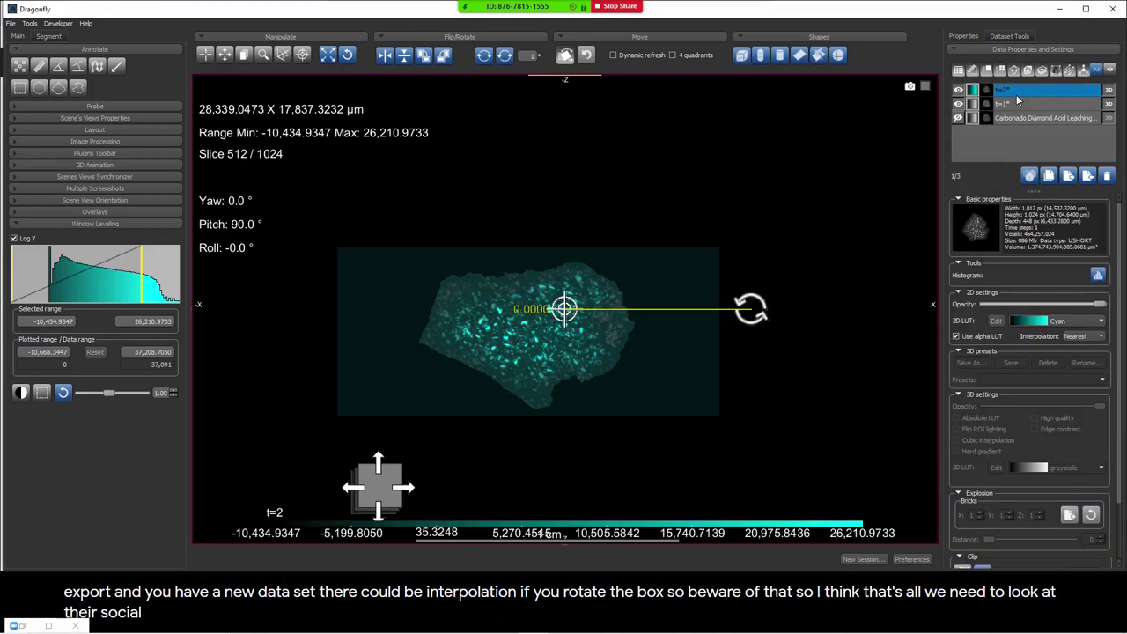
Step: Delete the extracted t=2 and t=1 datasets, keeping only the Carbonado Diamond 4D dataset
key("Delete")
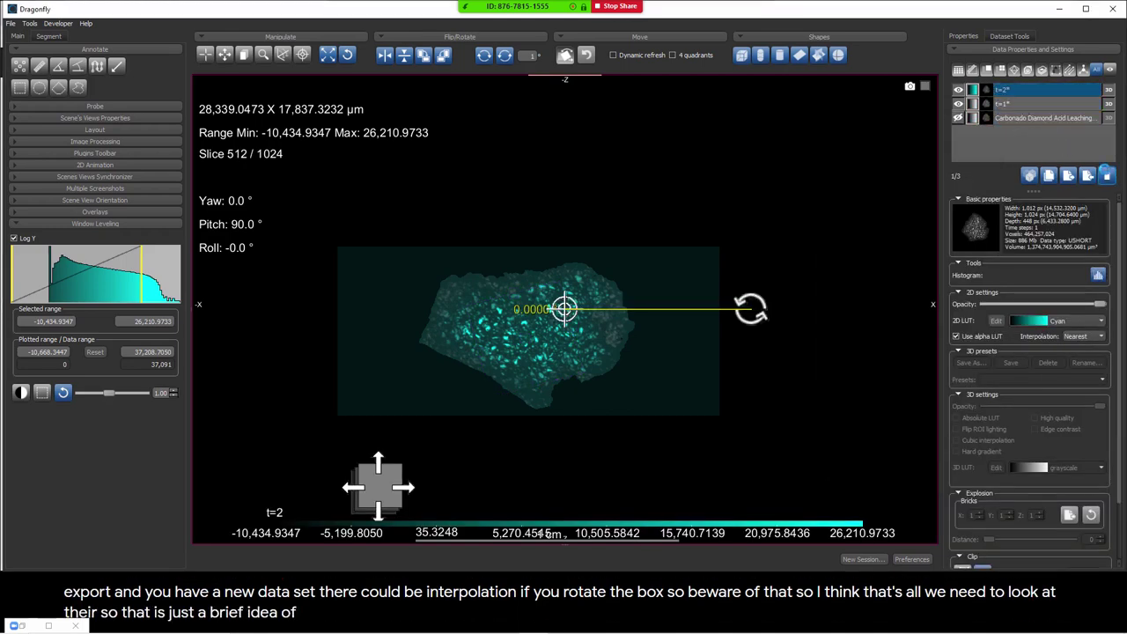
left_click(1048, 103)
key("Delete")
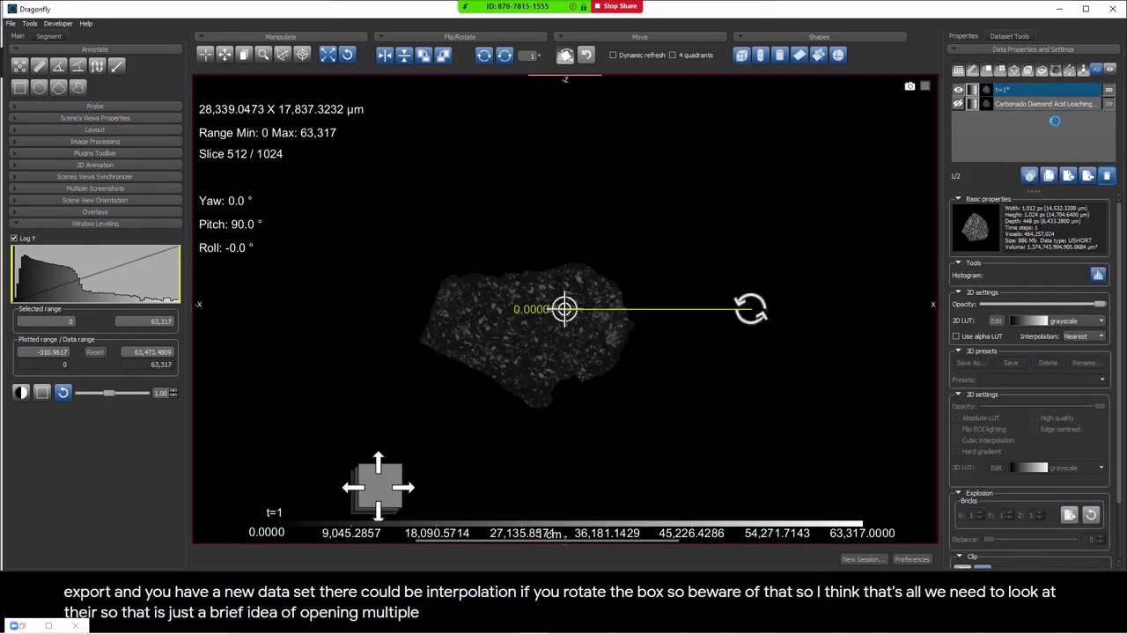
left_click(1008, 94)
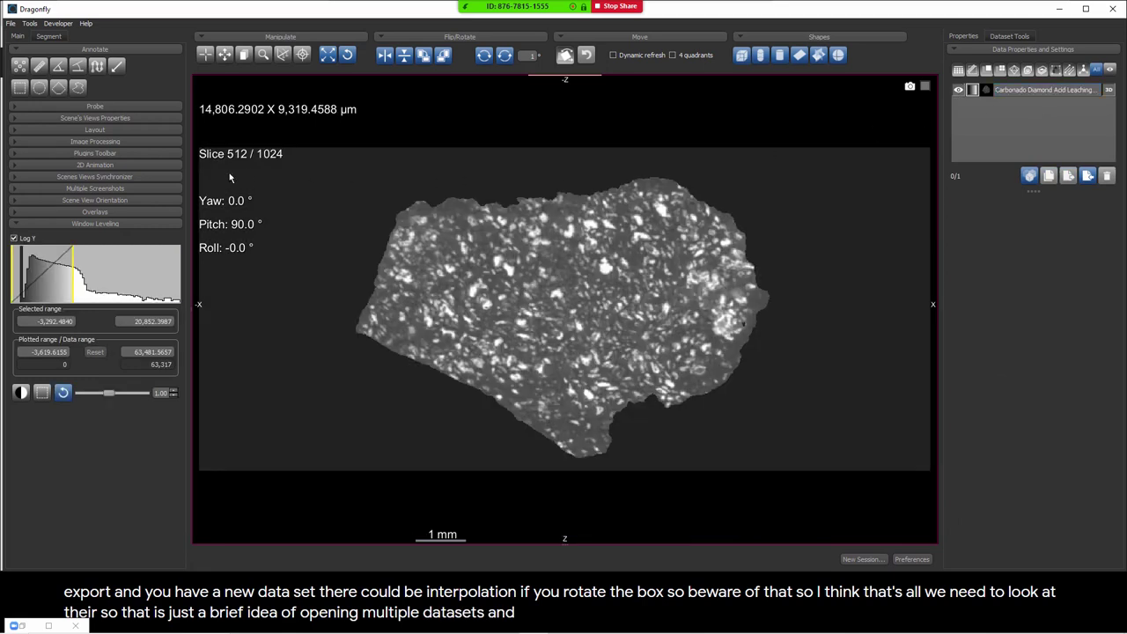
Step: Scrub the Carbonado Diamond 4D dataset up to time step 3, and delete the dataset
left_click(1038, 91)
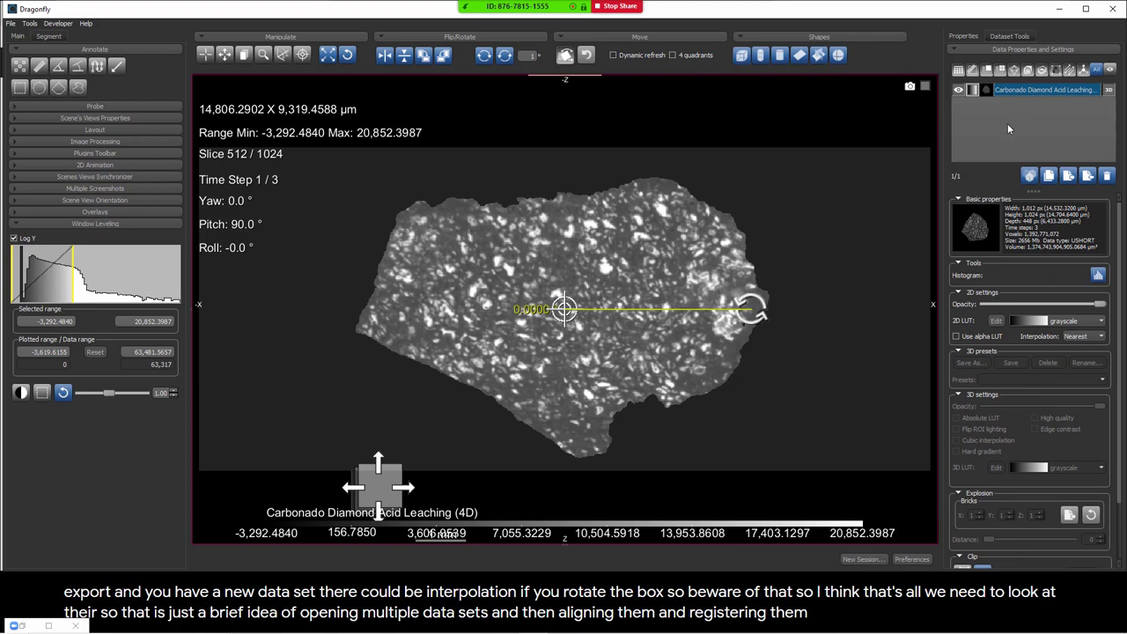
left_click(260, 180)
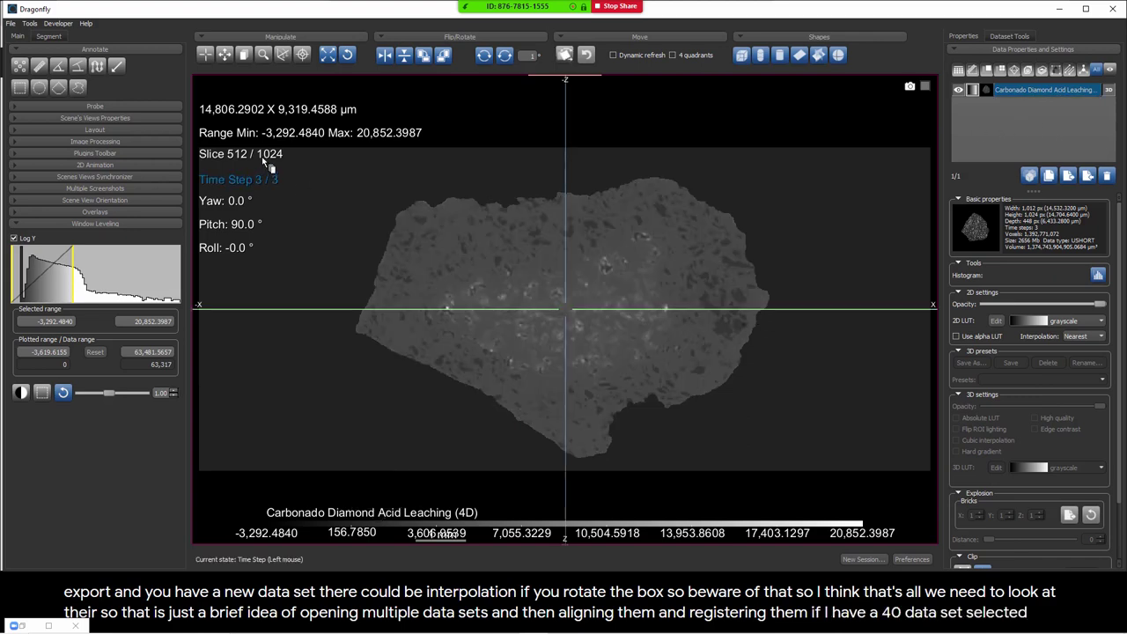
left_click(1018, 130)
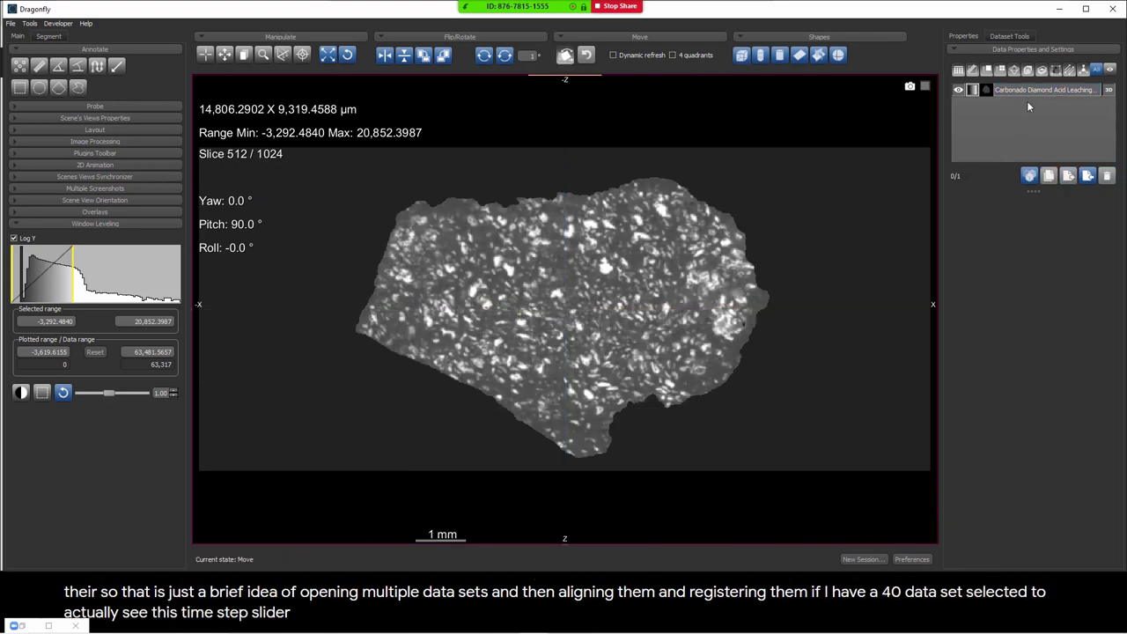
left_click(1029, 91)
left_click(1107, 175)
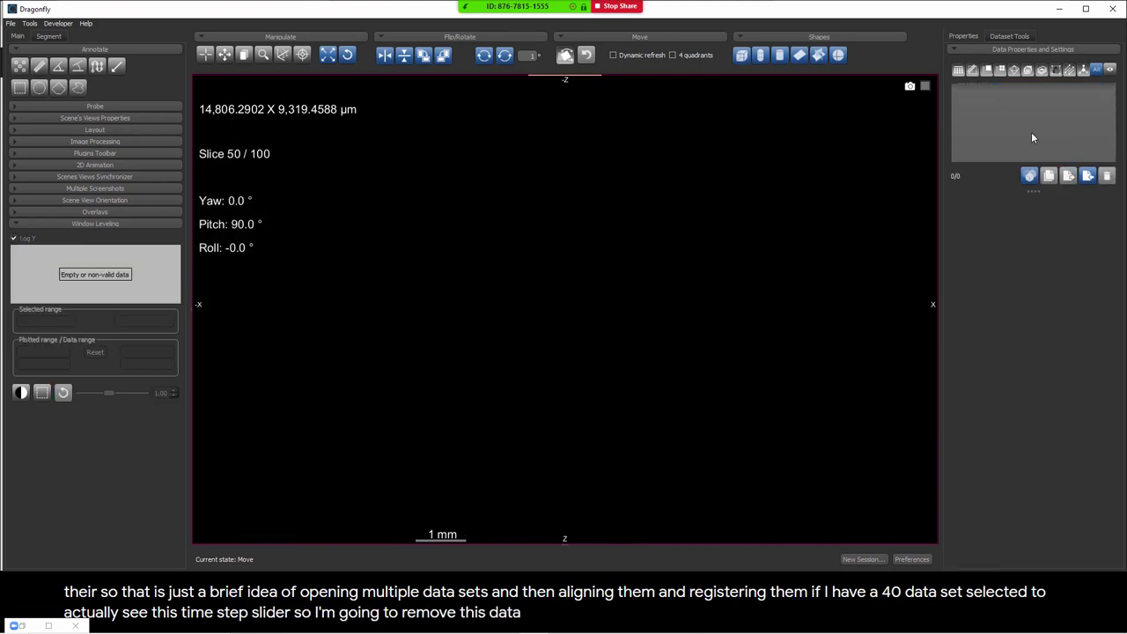
key("alt+Tab")
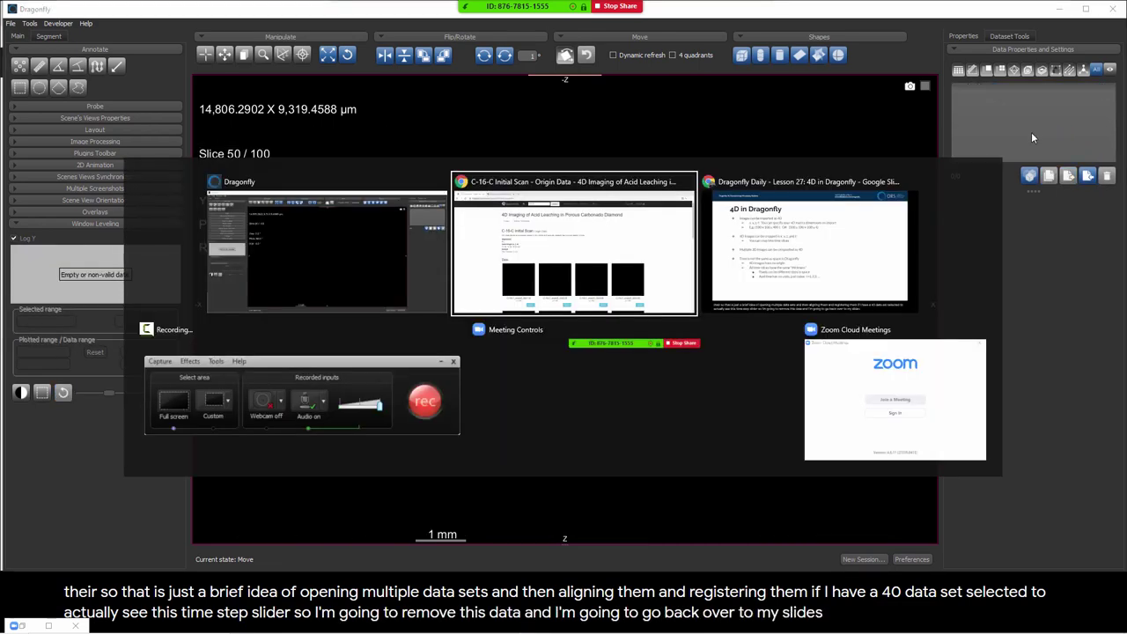
key("alt+Tab")
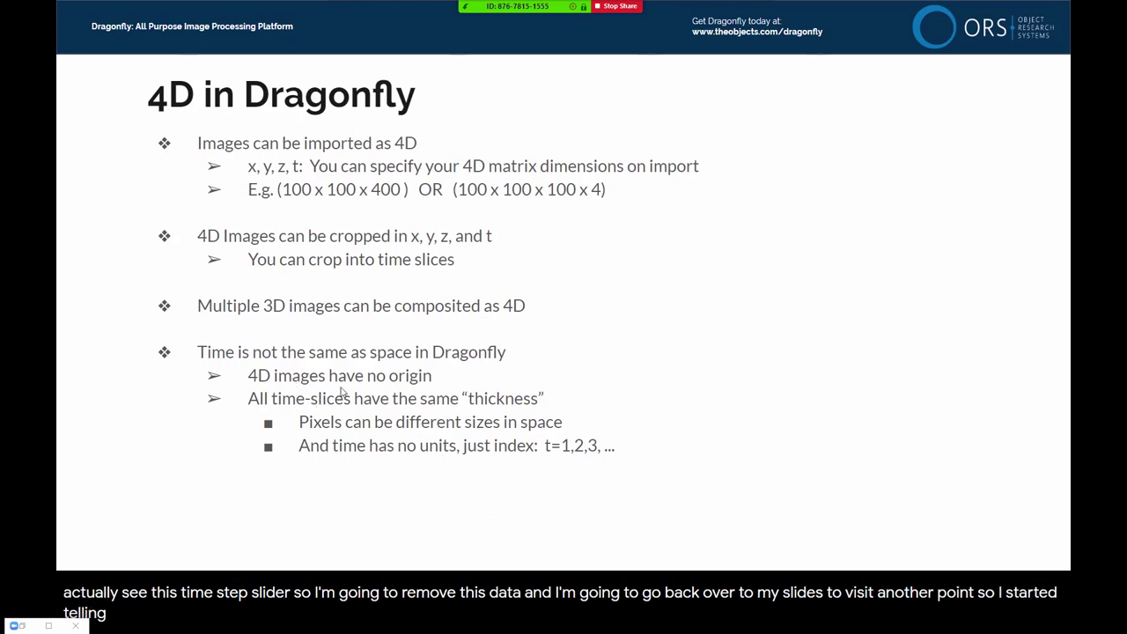
left_click(492, 393)
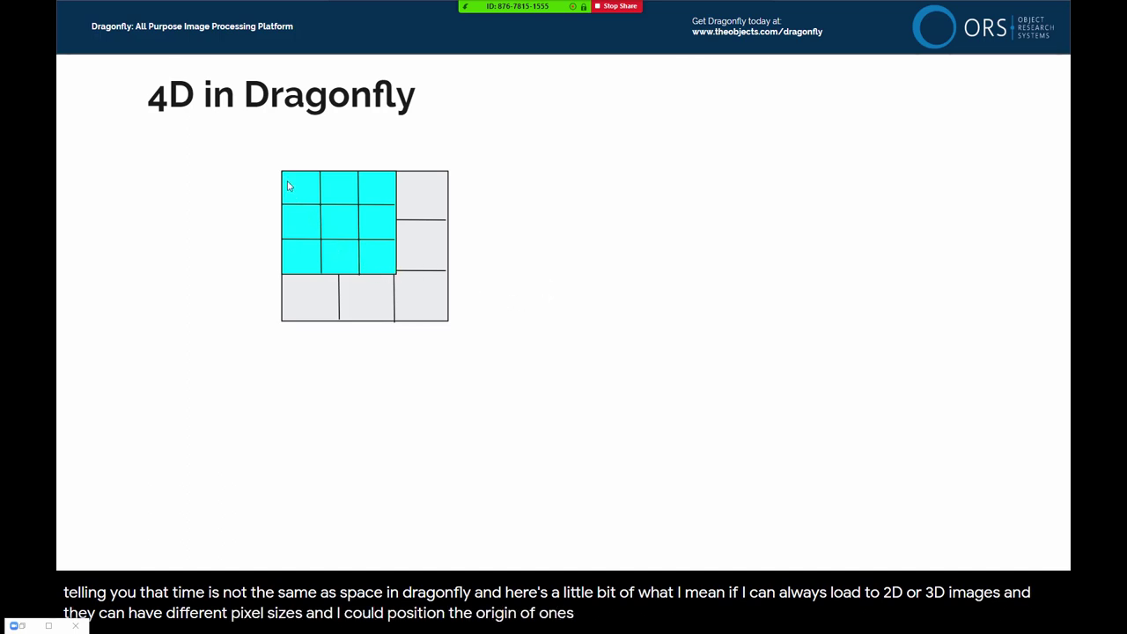
key("Right")
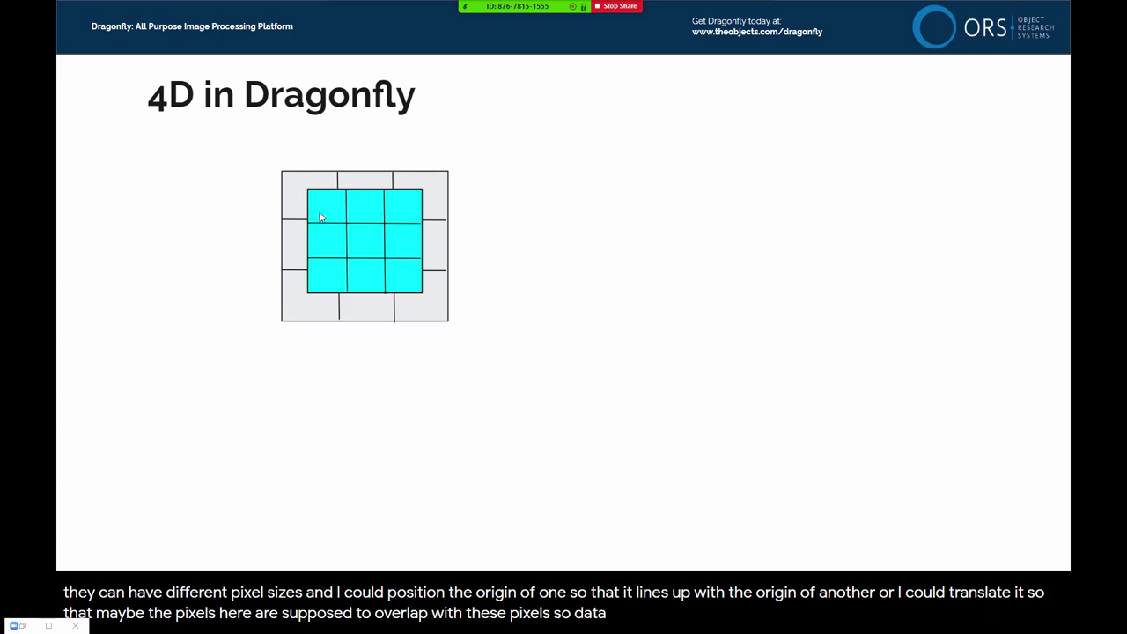
left_click(592, 370)
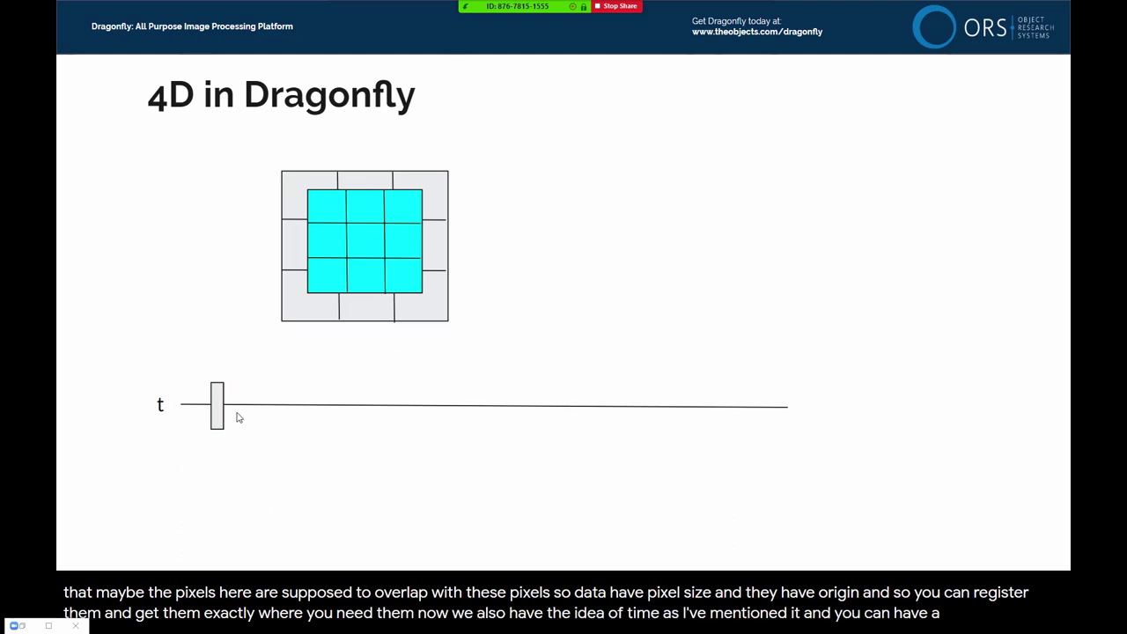
left_click(115, 376)
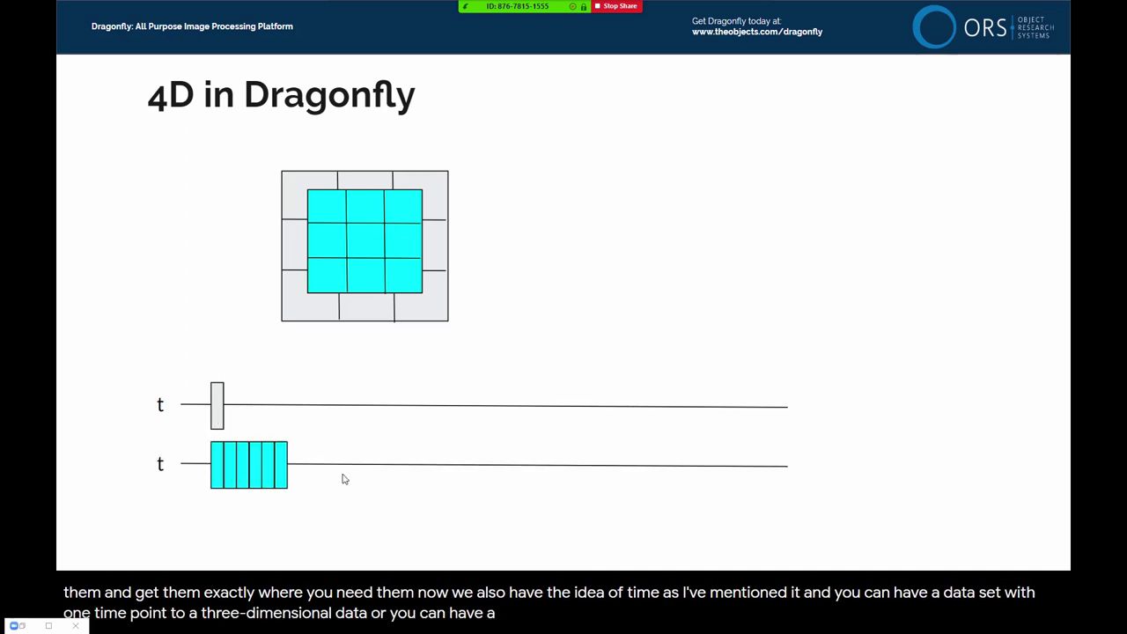
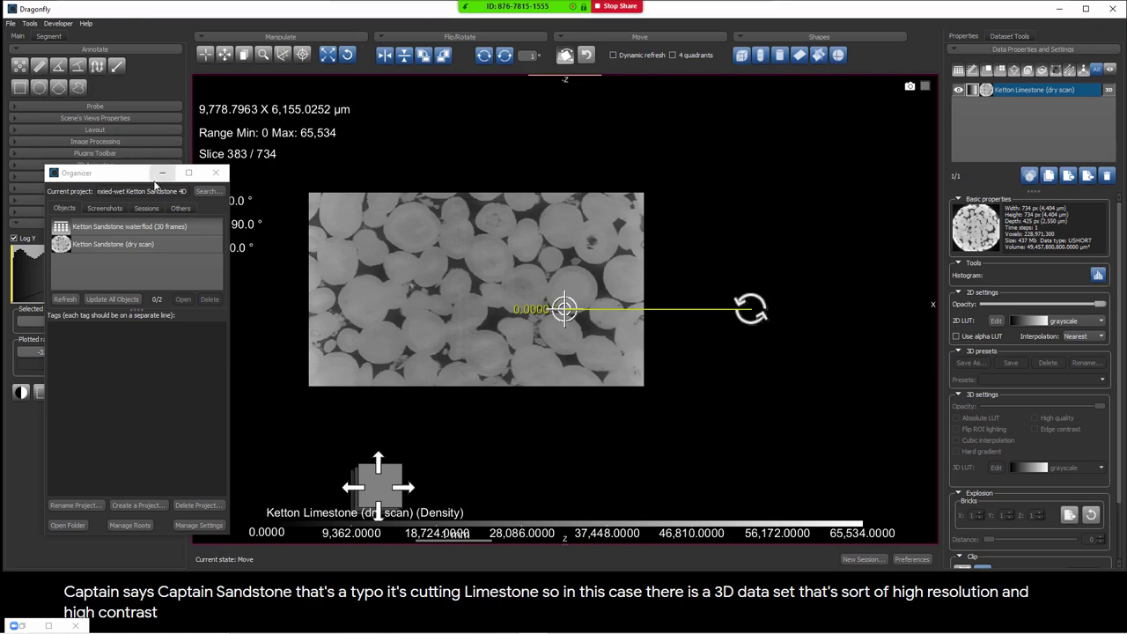
Step: Threshold the Ketton Limestone dry scan with the upper Otsu range and add the result to a new ROI
left_click_drag(154, 173, 445, 132)
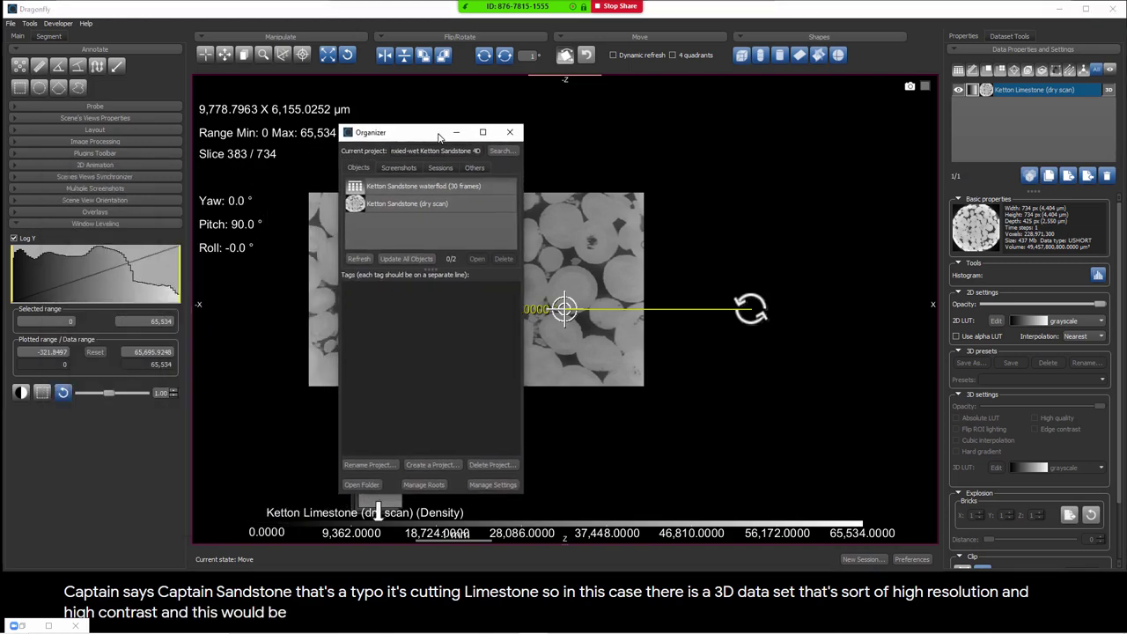
left_click(49, 36)
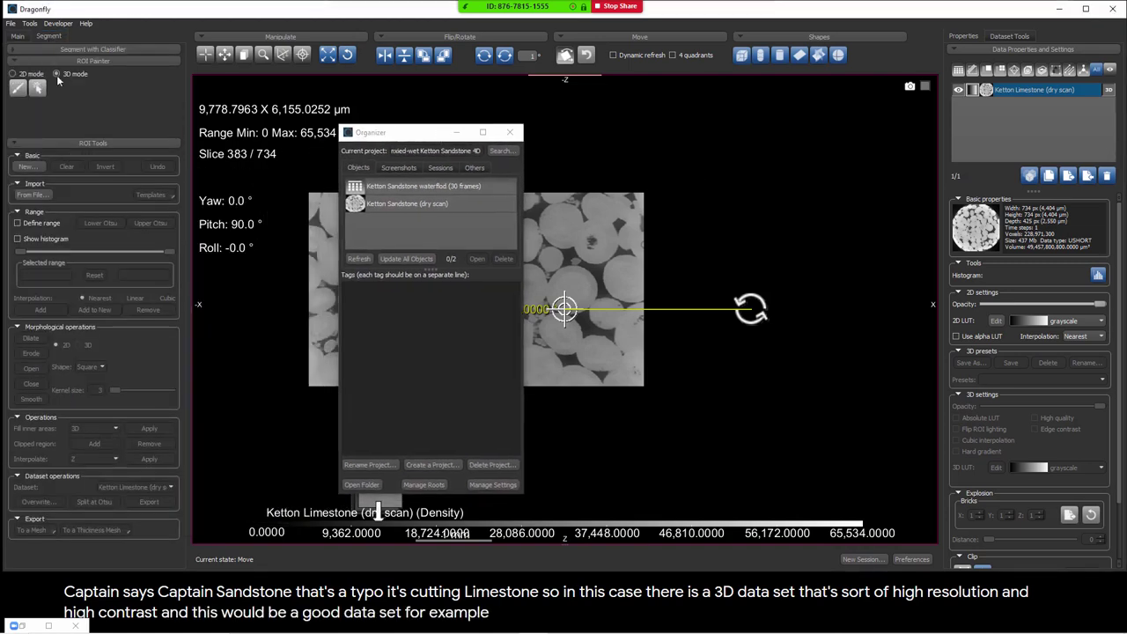
left_click(17, 224)
left_click(135, 222)
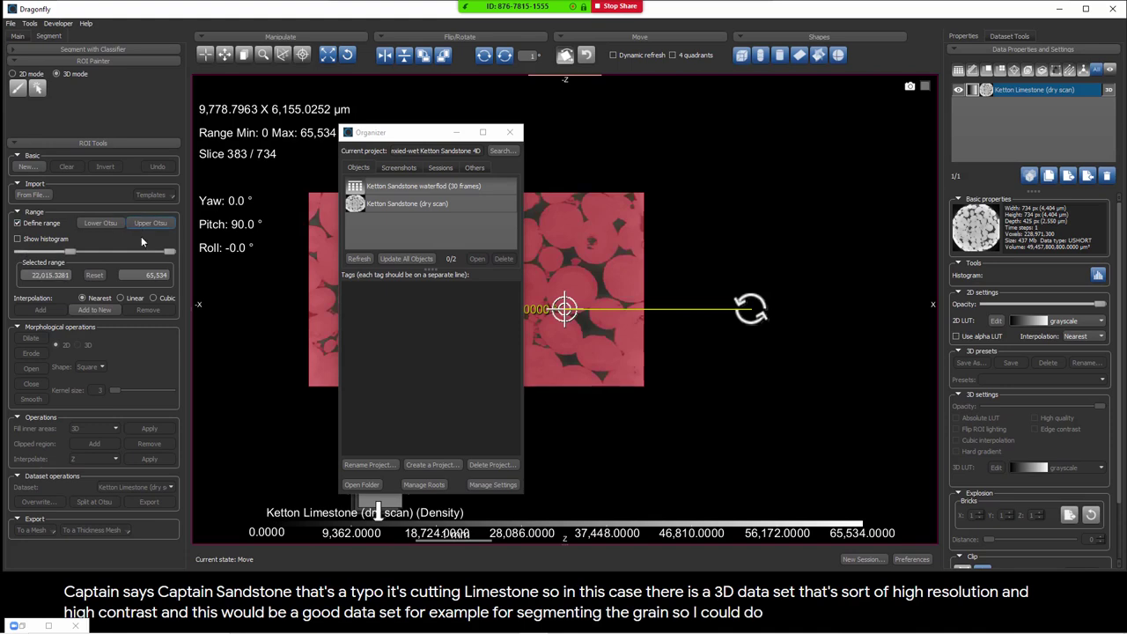
left_click(94, 310)
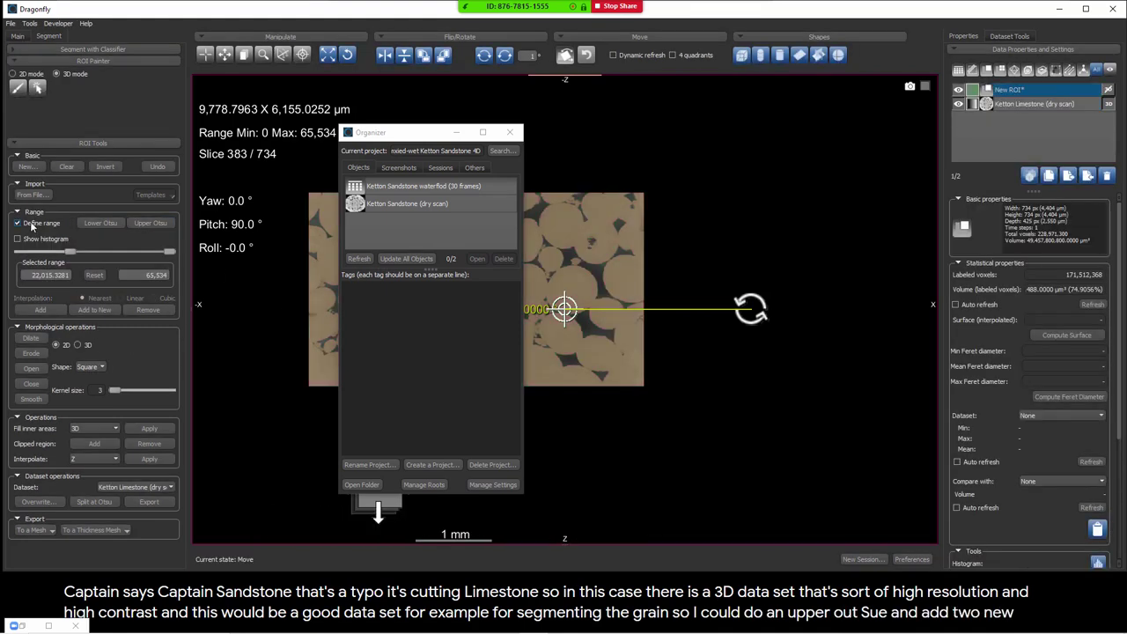
Step: Turn off the threshold range definition and rename the new ROI to "grains"
double_click(1009, 91)
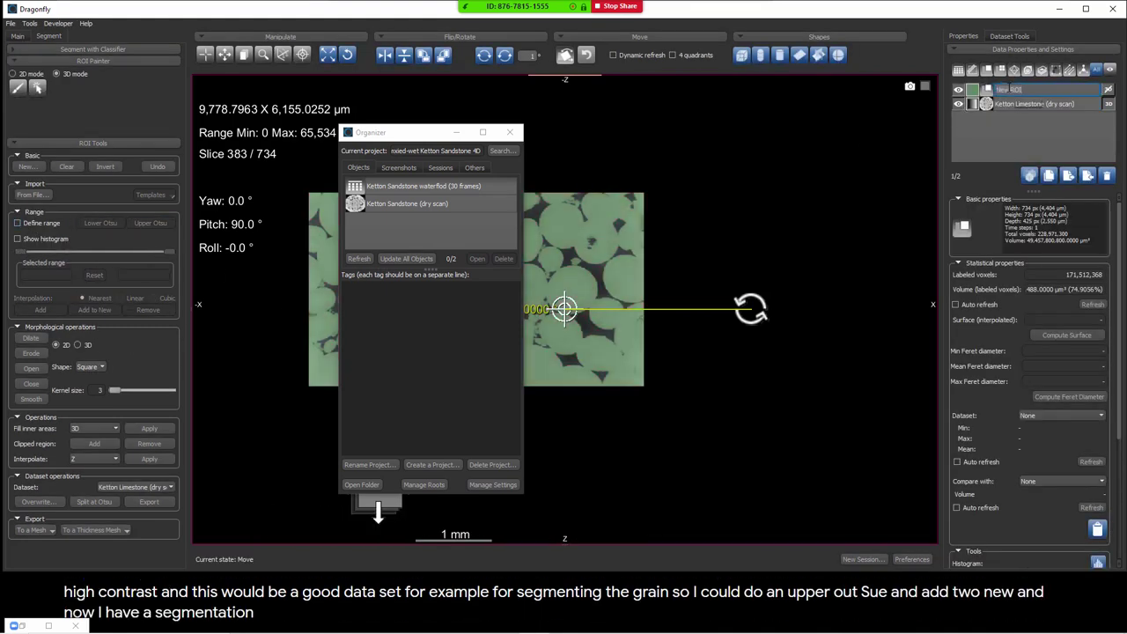
type("grains")
key("Return")
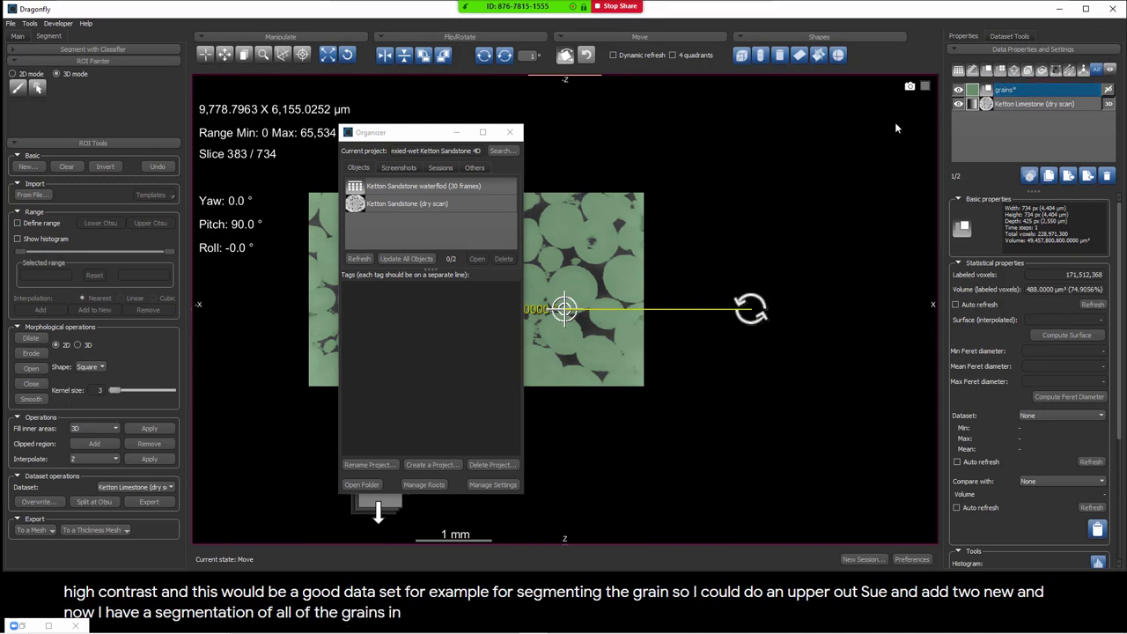
Step: Load the Ketton Sandstone waterflod (30 frames) dataset, close the Organizer and switch to the Track tool
left_click(1040, 104, "ctrl")
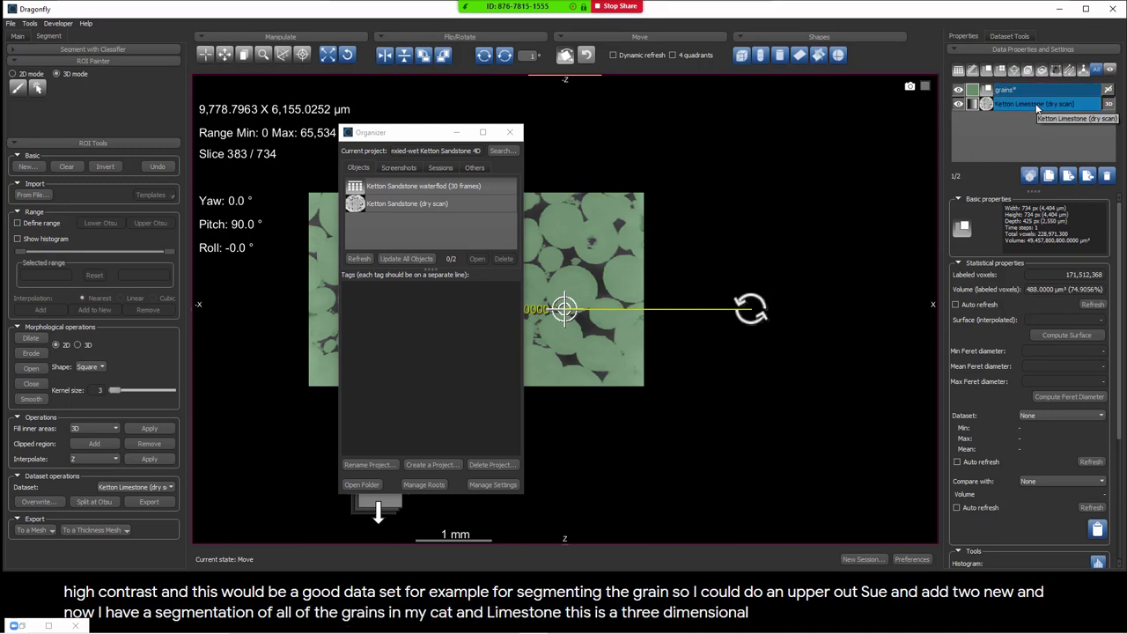
left_click(1027, 97)
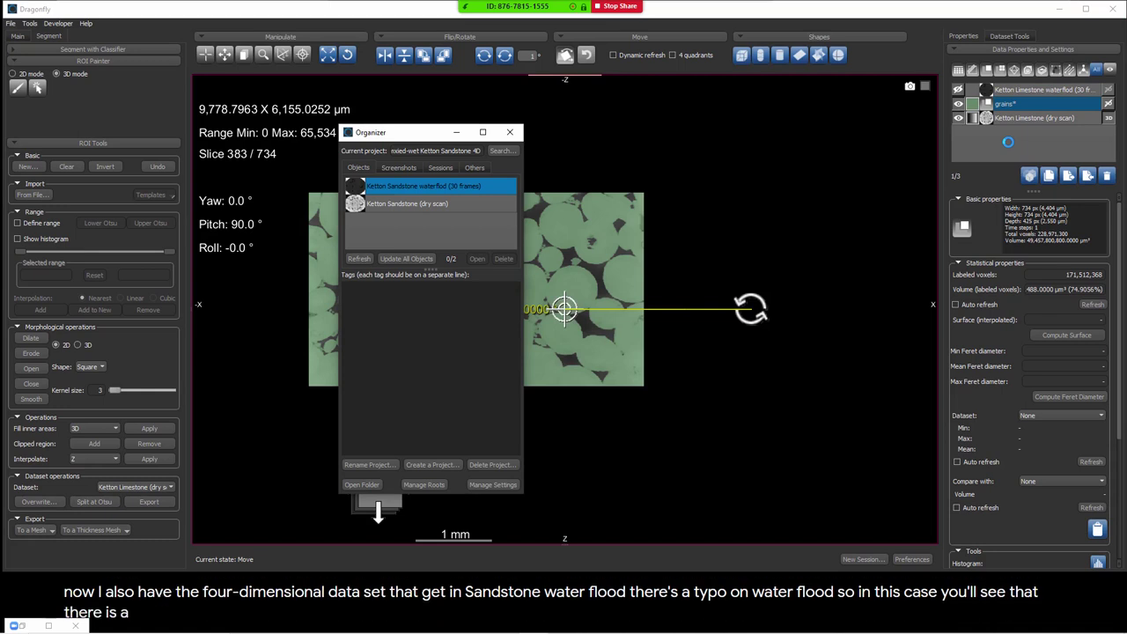
left_click(508, 132)
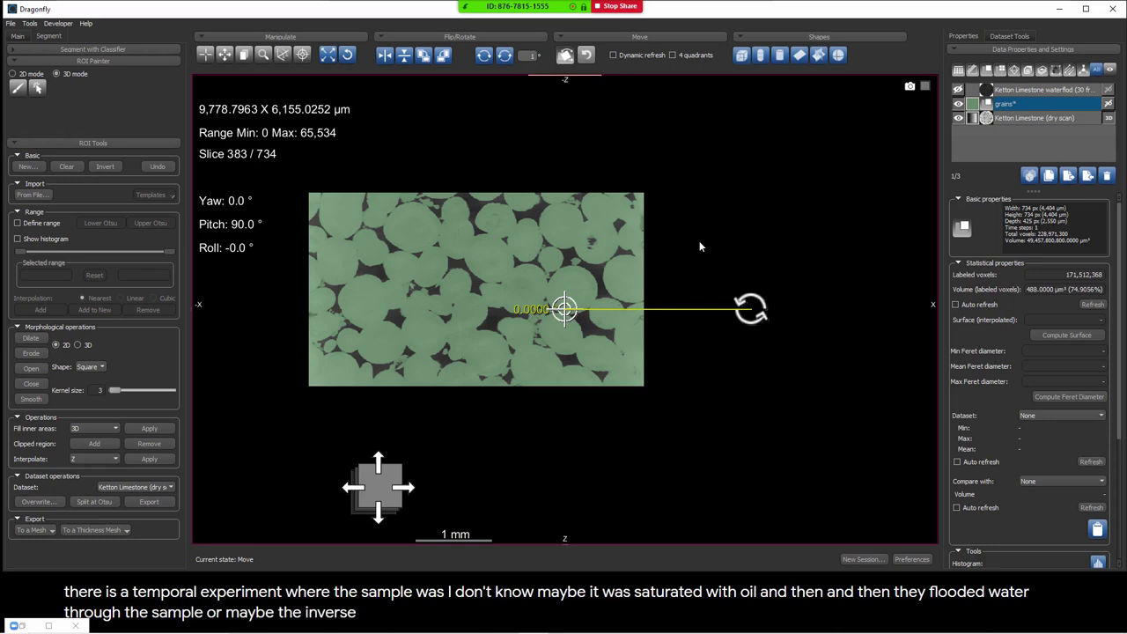
left_click(205, 55)
left_click(1013, 150)
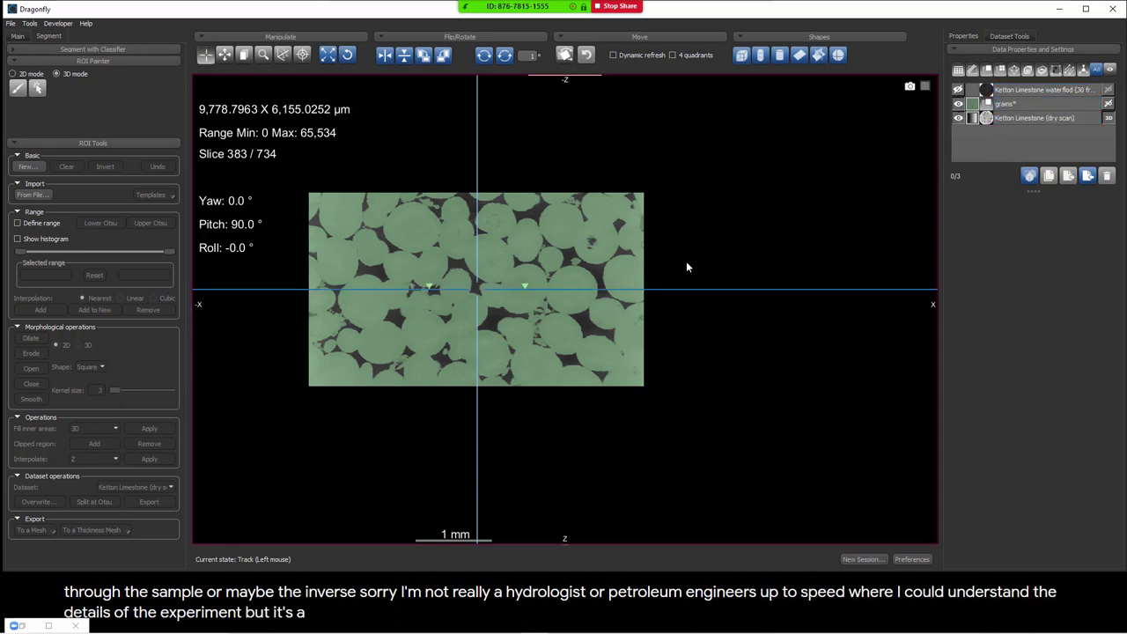
Step: Hide the dry scan and the grains ROI, and show the 30-frame Ketton Limestone waterflod dataset
left_click(958, 118)
left_click(958, 104)
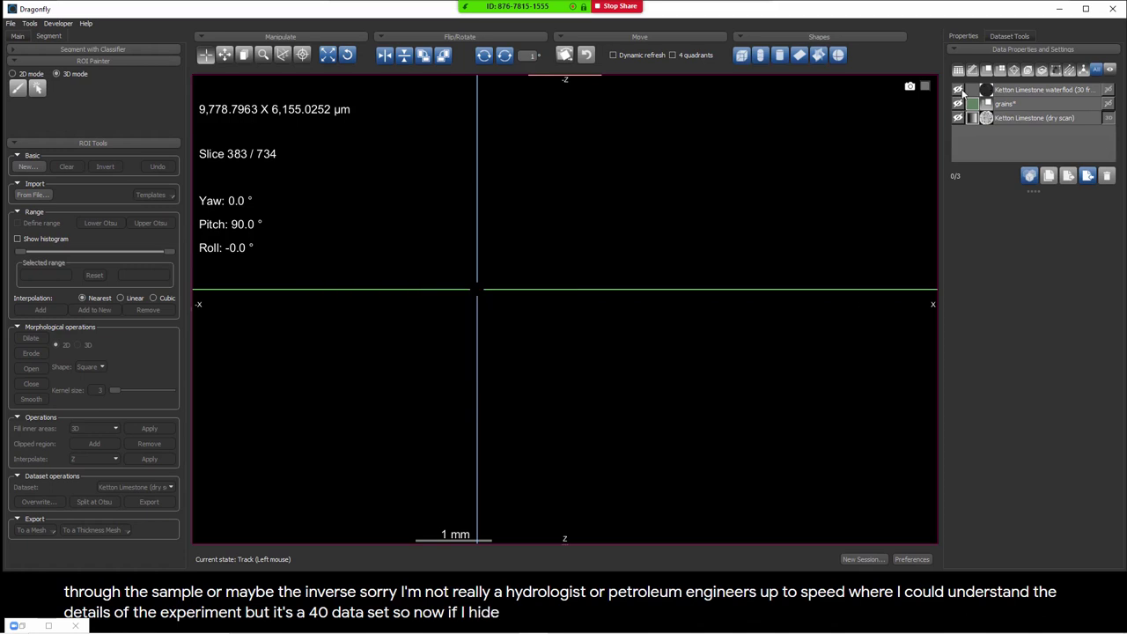
left_click(958, 89)
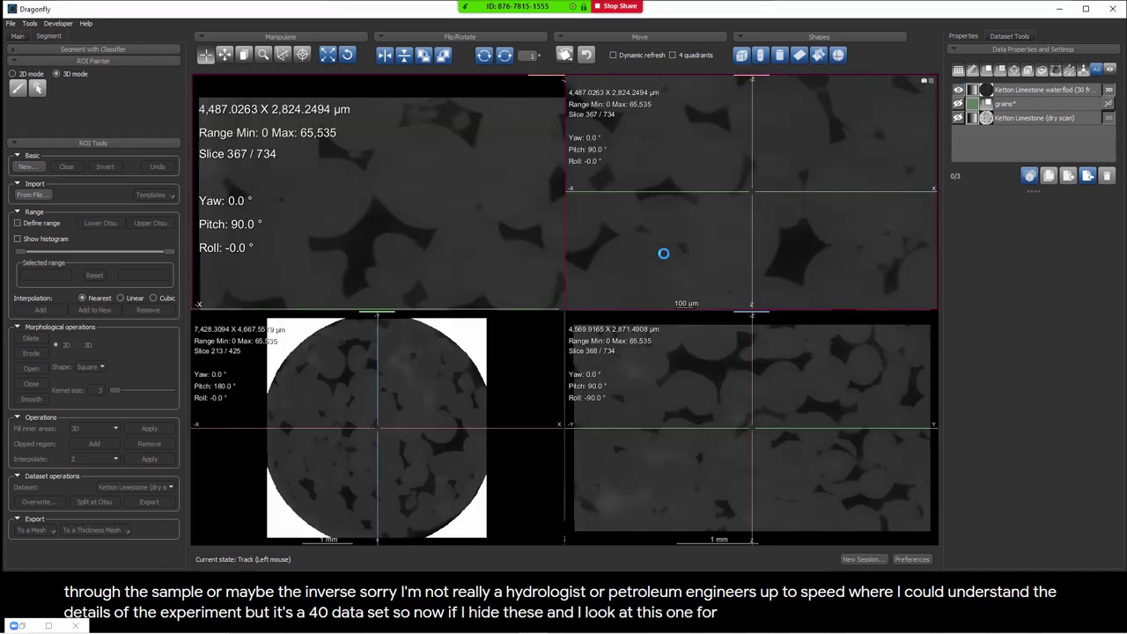
Step: Select the Ketton Limestone waterflod dataset and scrub through its time steps
left_click(1032, 91)
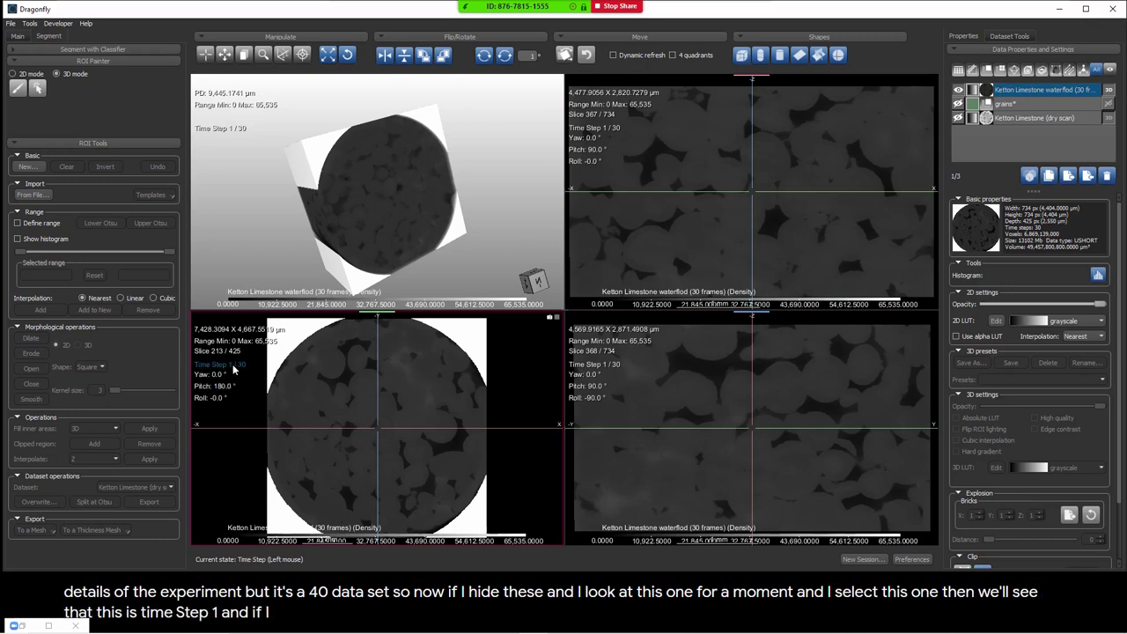
left_click_drag(234, 370, 290, 337)
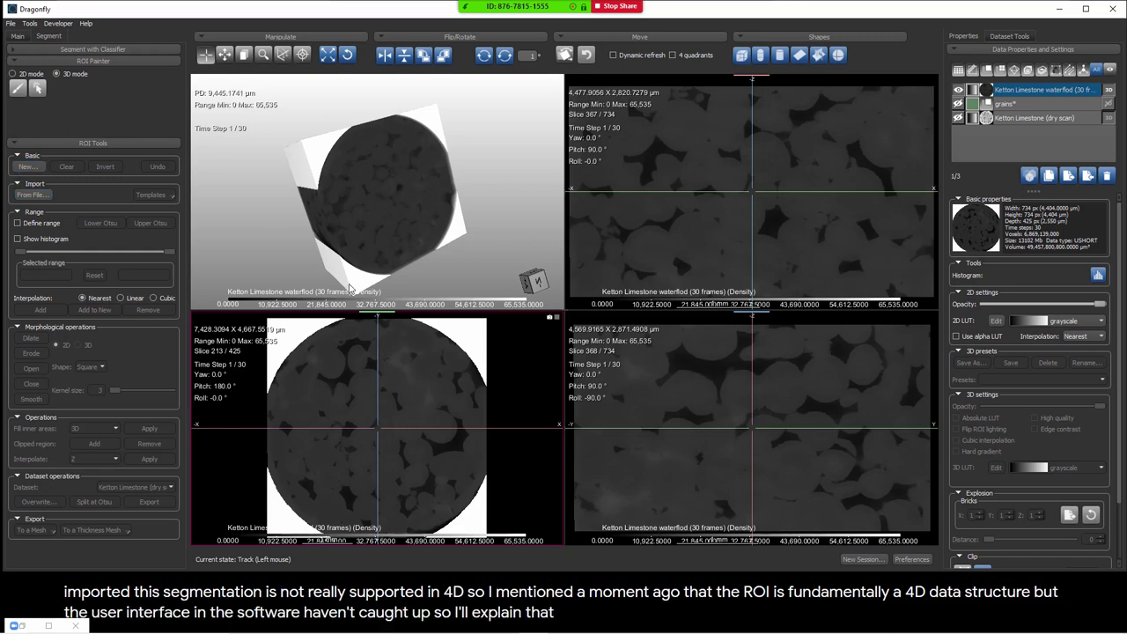
Step: Create an ROI named "bright fluid" using the Ketton Limestone waterflod (30 frames) geometry, and reselect the waterflod dataset
left_click(1022, 103)
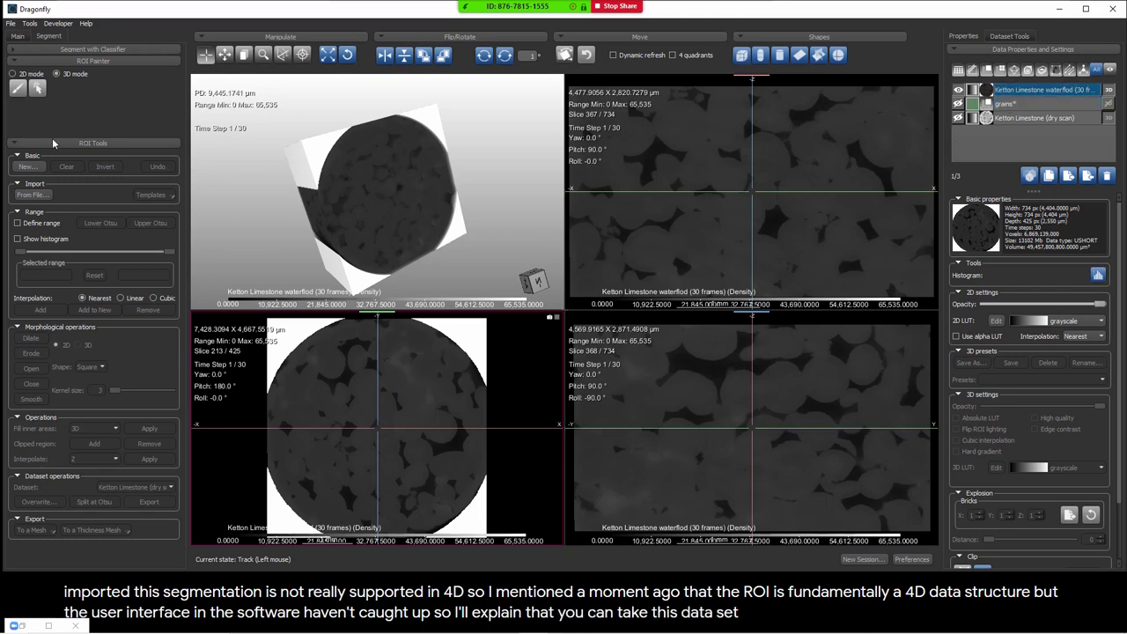
left_click(33, 167)
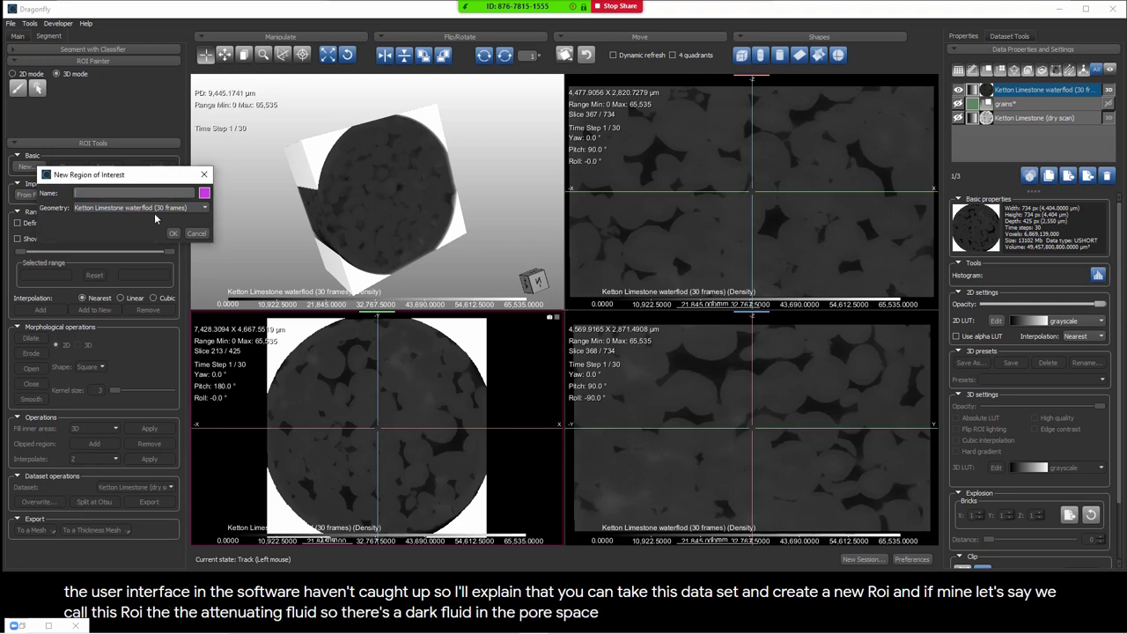
type("bright fluid")
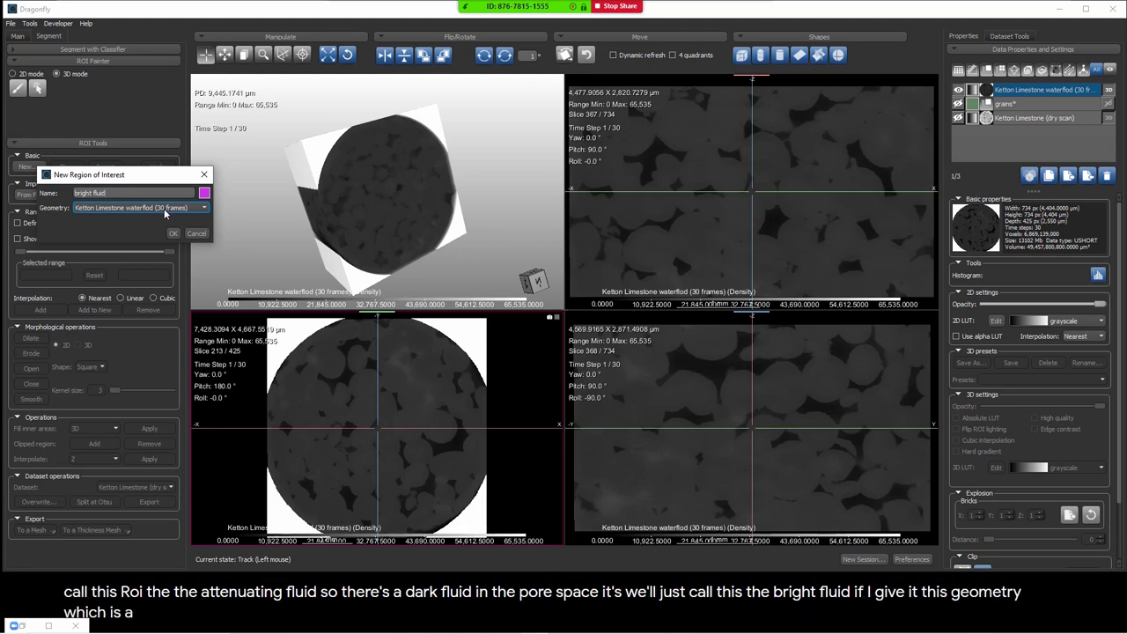
left_click(175, 234)
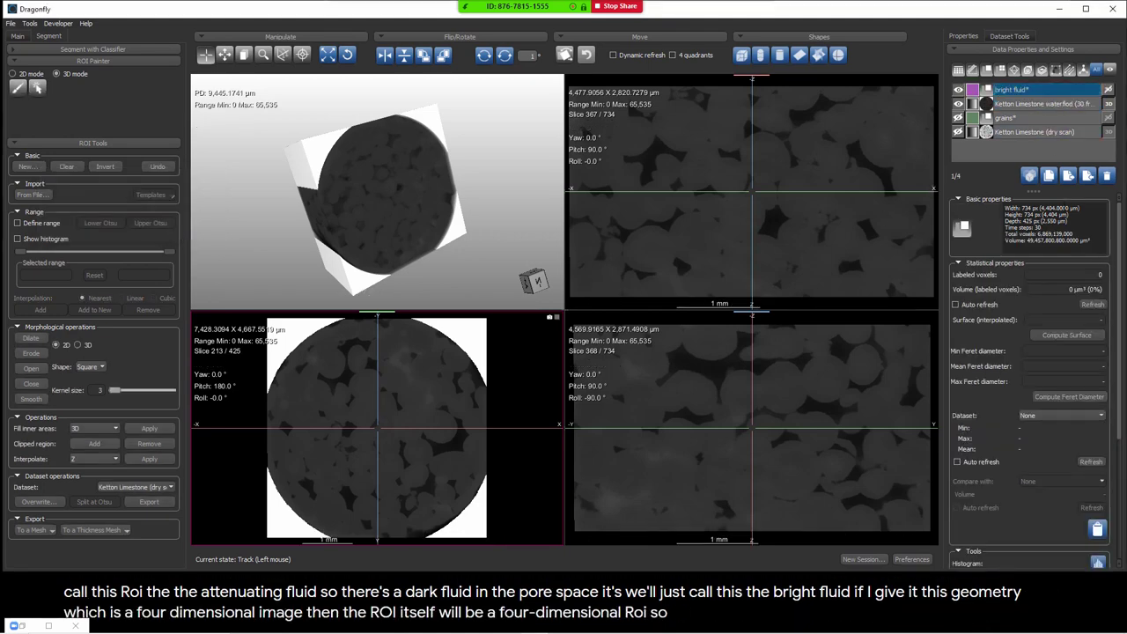
left_click(1001, 105)
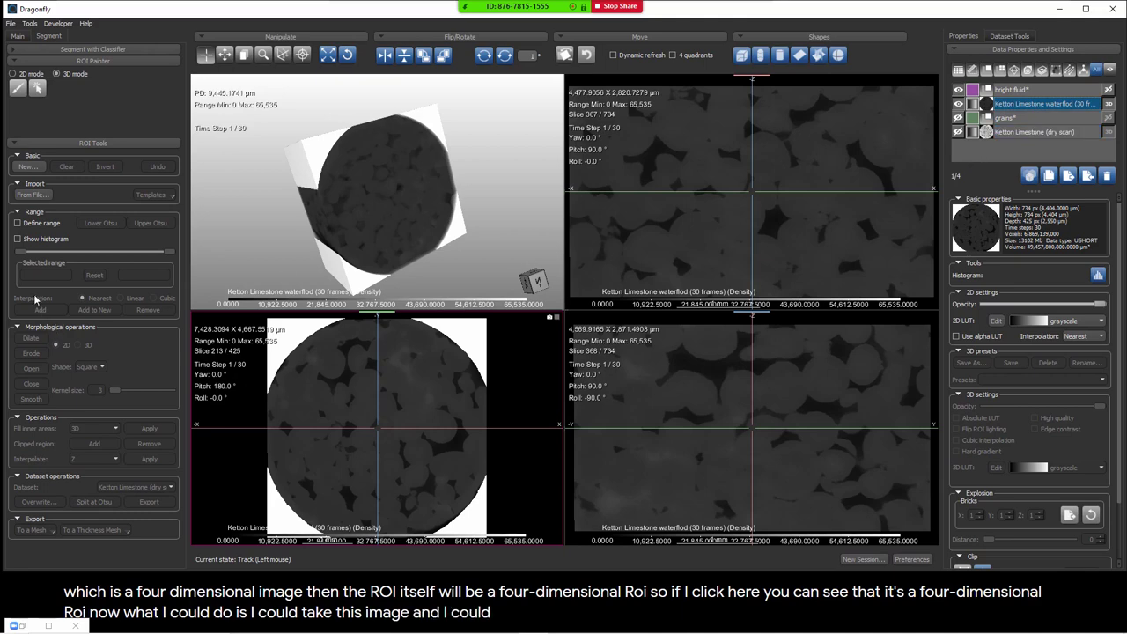
Step: Define an intensity range on the waterflod dataset with a lower bound of 14,592, and select the bright fluid ROI
left_click(18, 224)
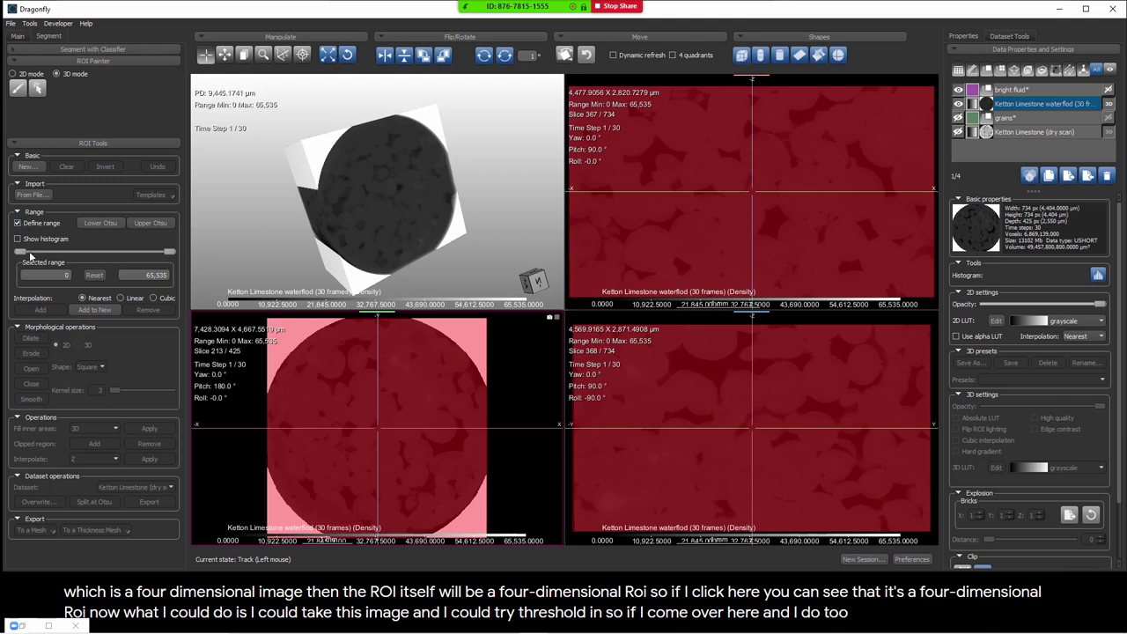
left_click_drag(23, 253, 62, 263)
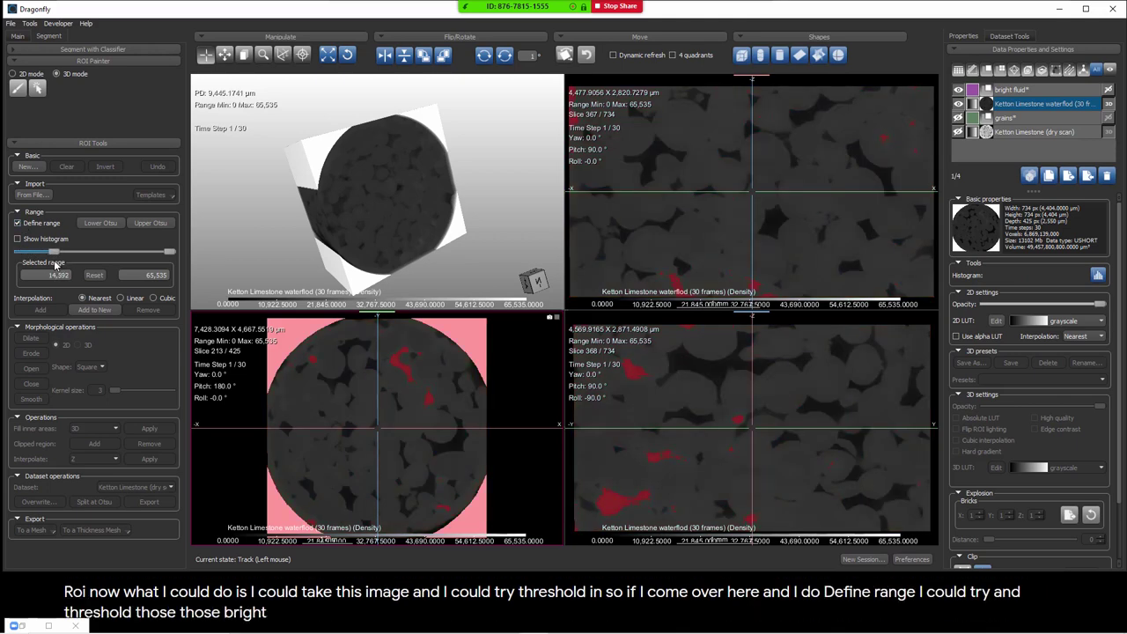
left_click(1013, 89)
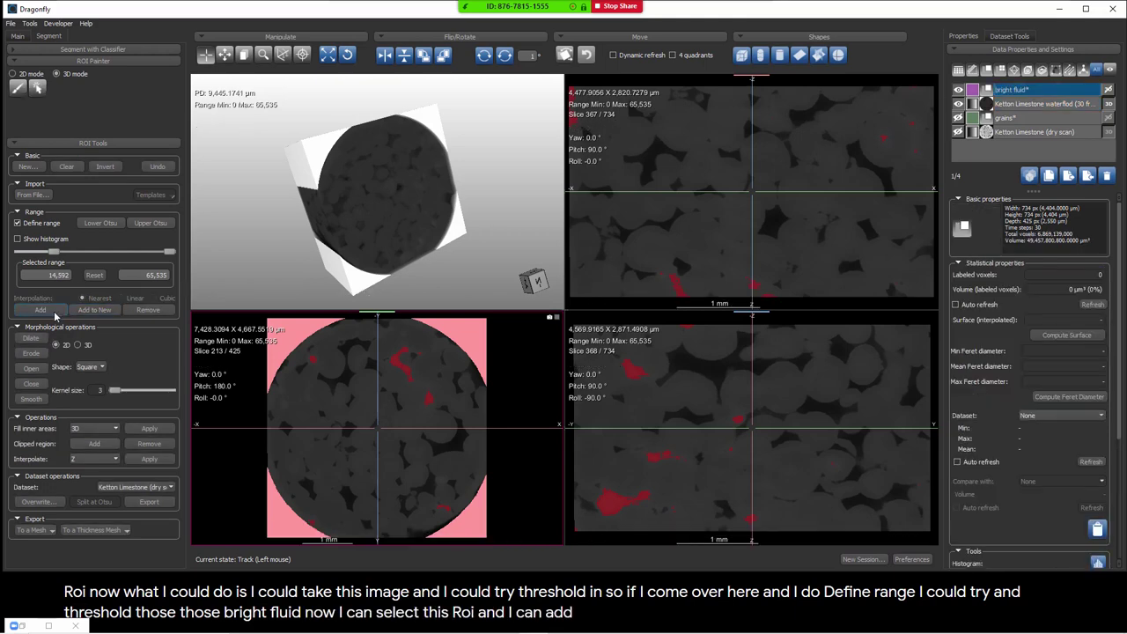
left_click(1027, 134, "ctrl")
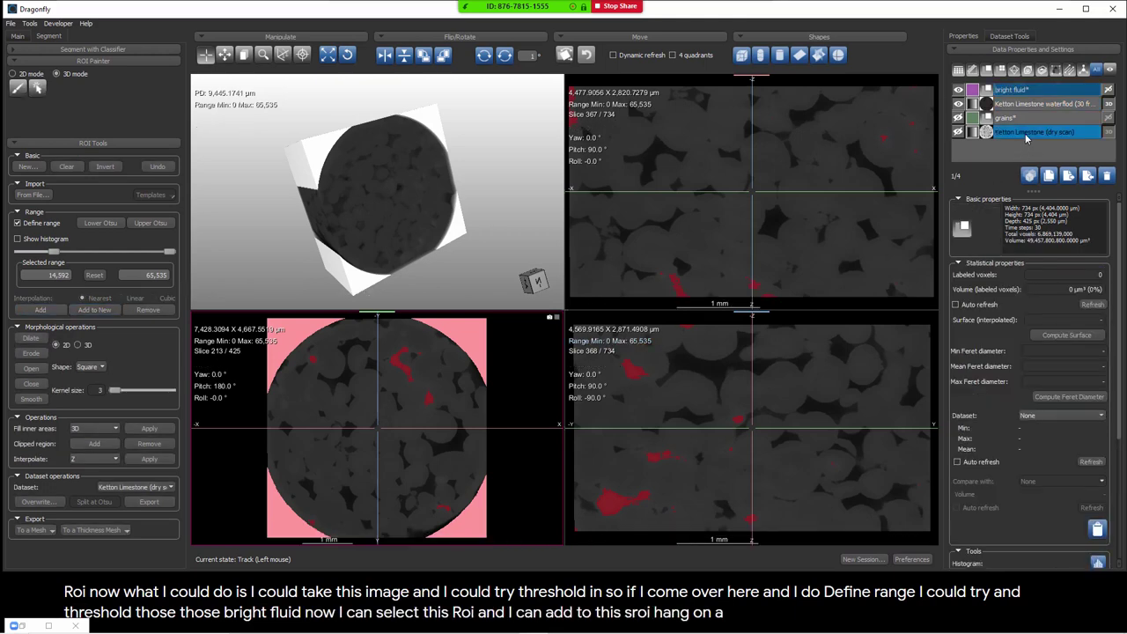
left_click(1027, 104)
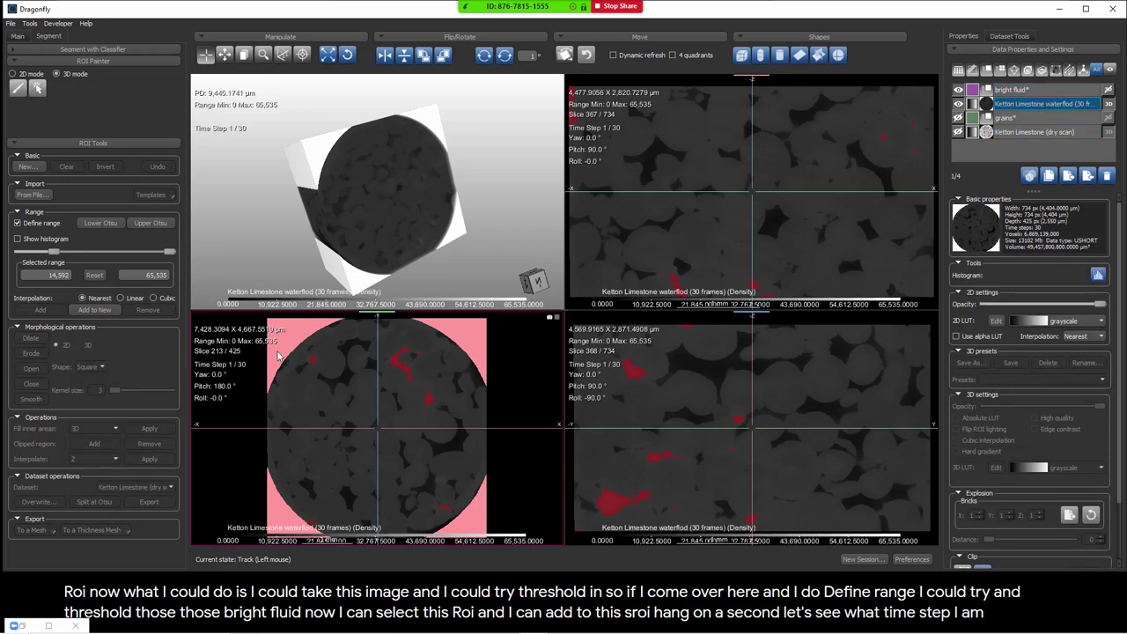
key("Up")
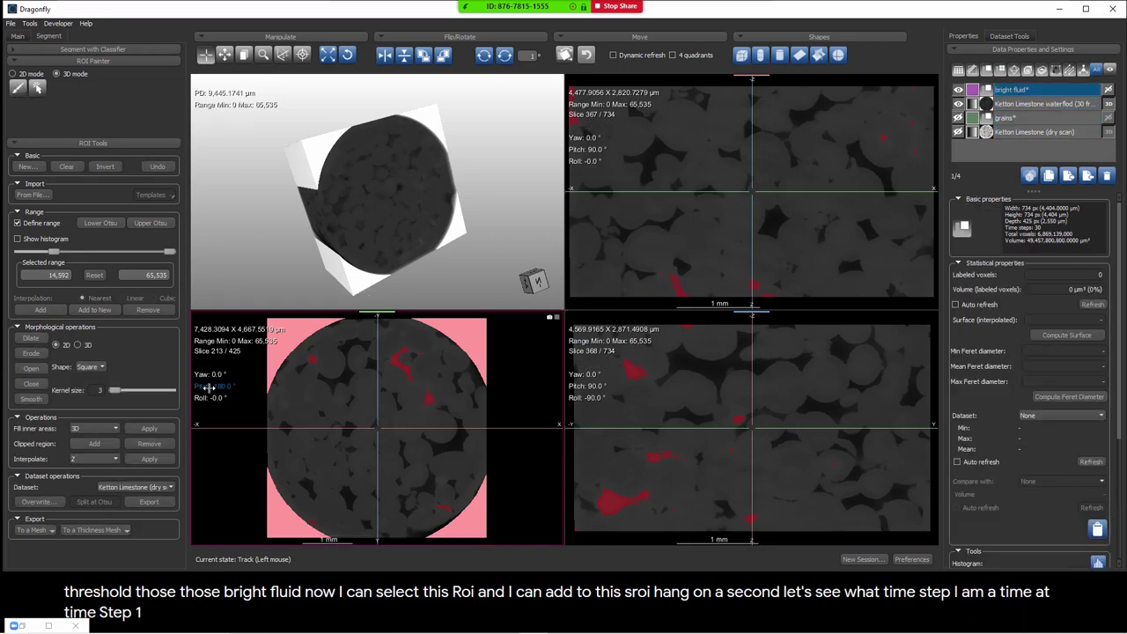
Step: Try adding the 14,592–65,535 range to the bright fluid ROI at time step 1, and undo the addition
left_click(40, 310)
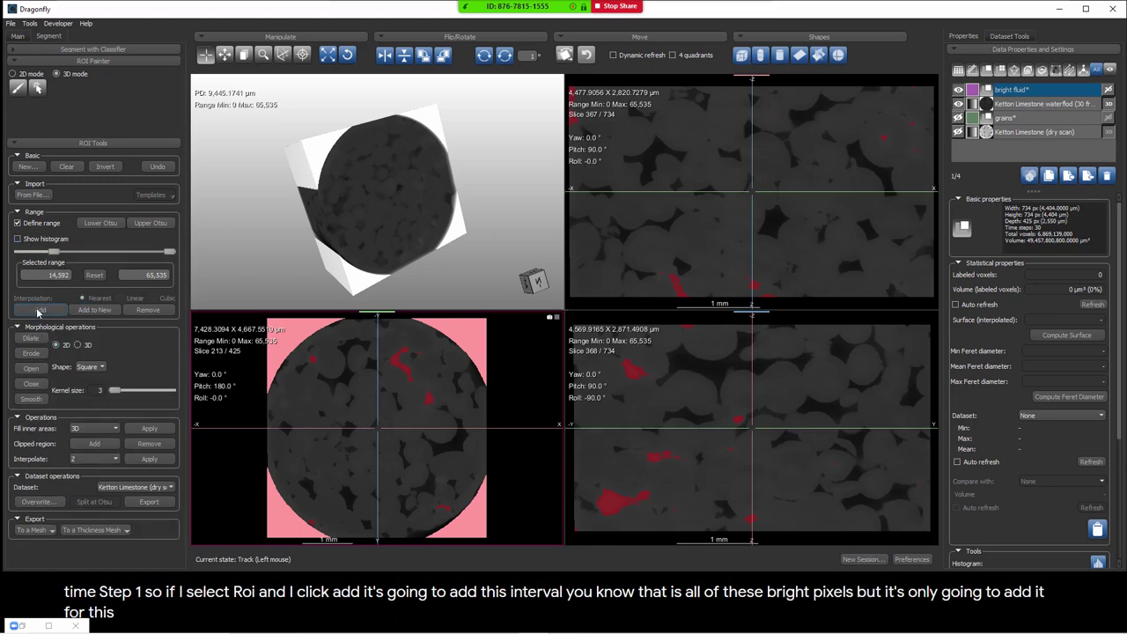
left_click(39, 311)
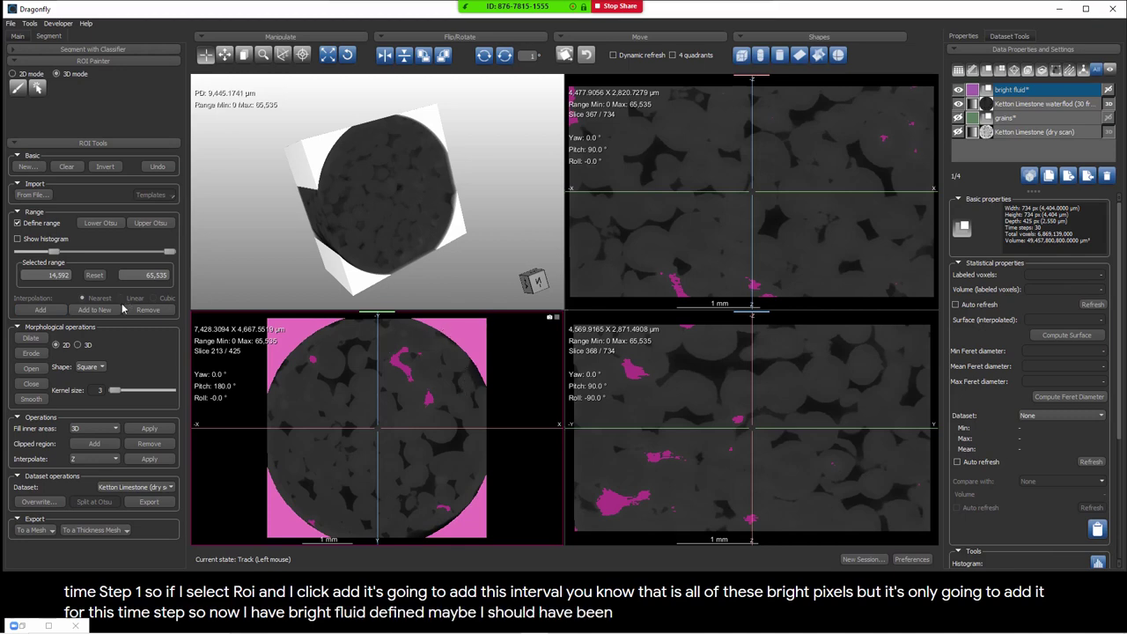
left_click(159, 167)
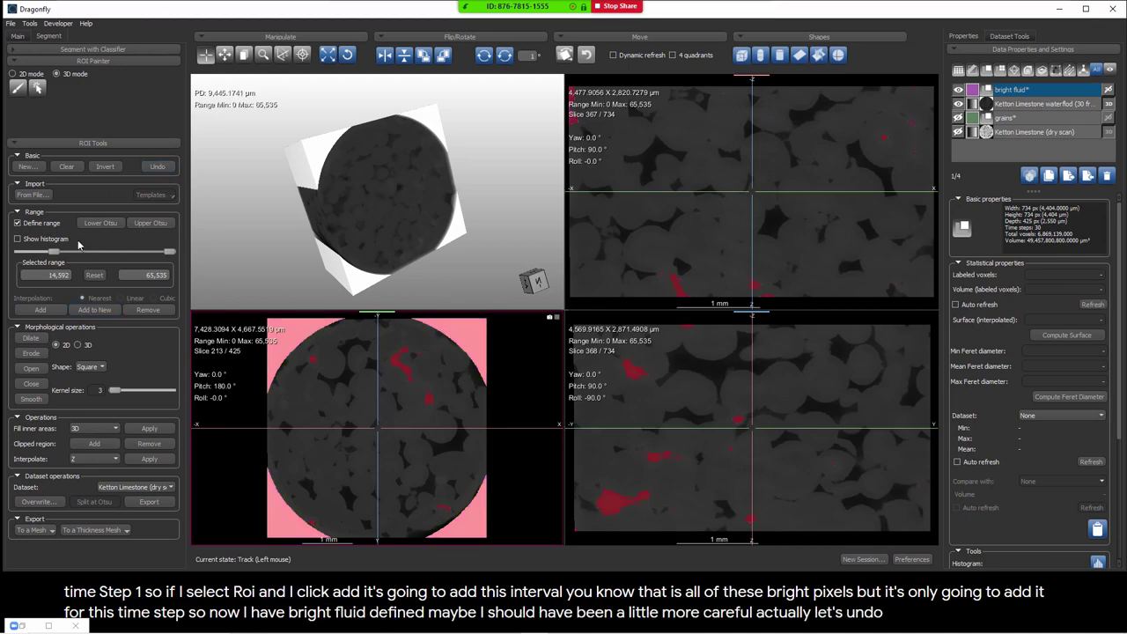
Step: Lower the range's upper bound to 64,255 and add the range to the bright fluid ROI at time steps 1 and 2
left_click_drag(172, 252, 169, 252)
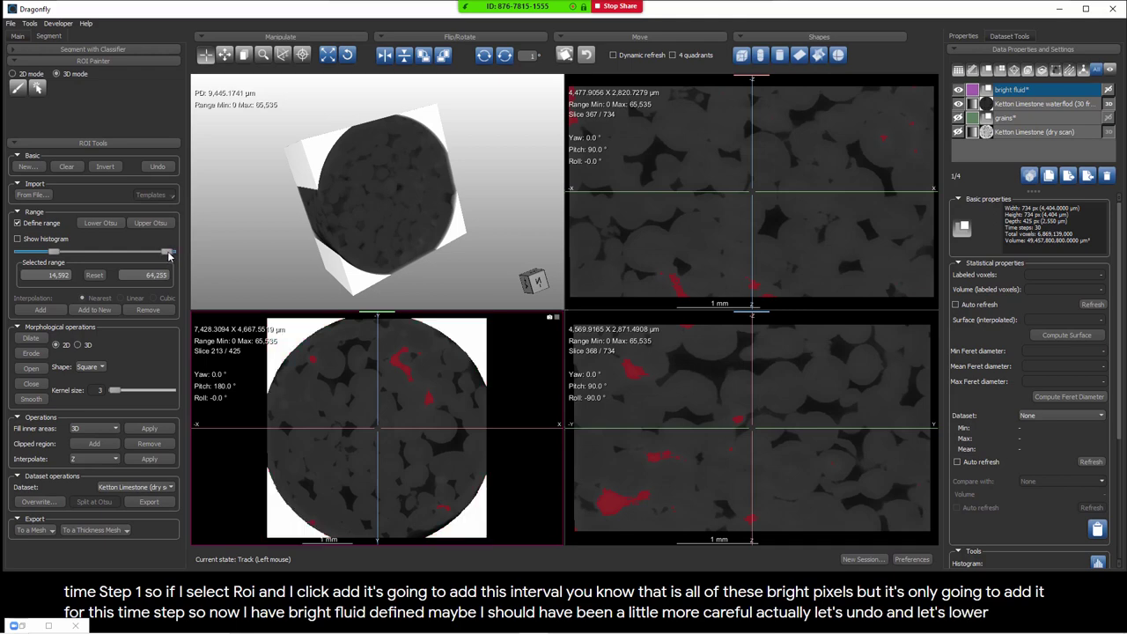
left_click(55, 310)
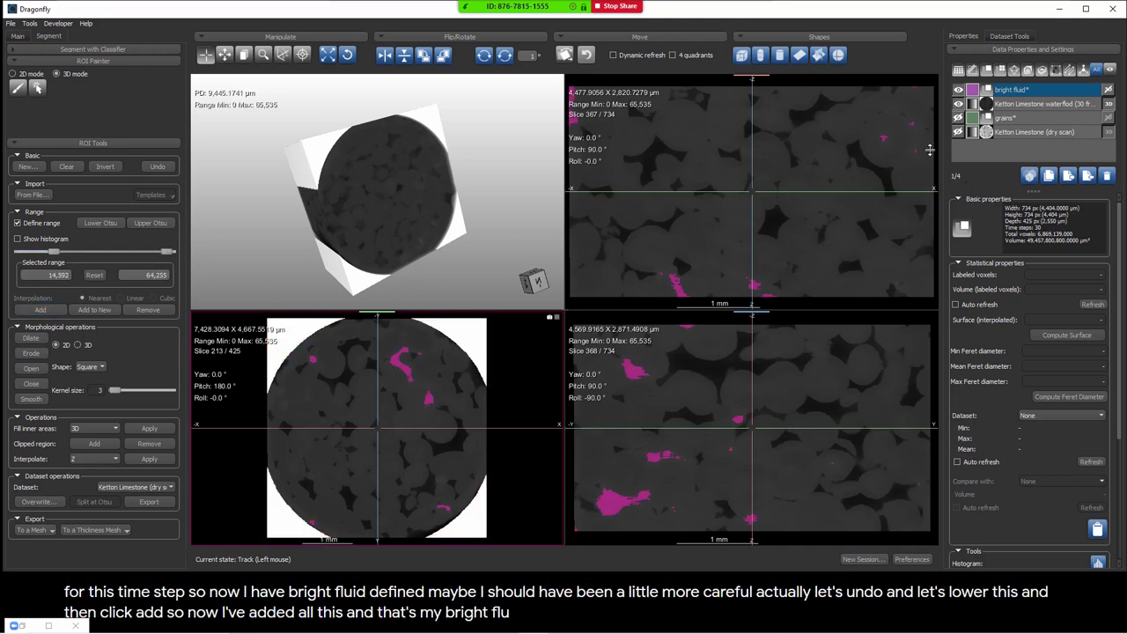
left_click(1018, 106)
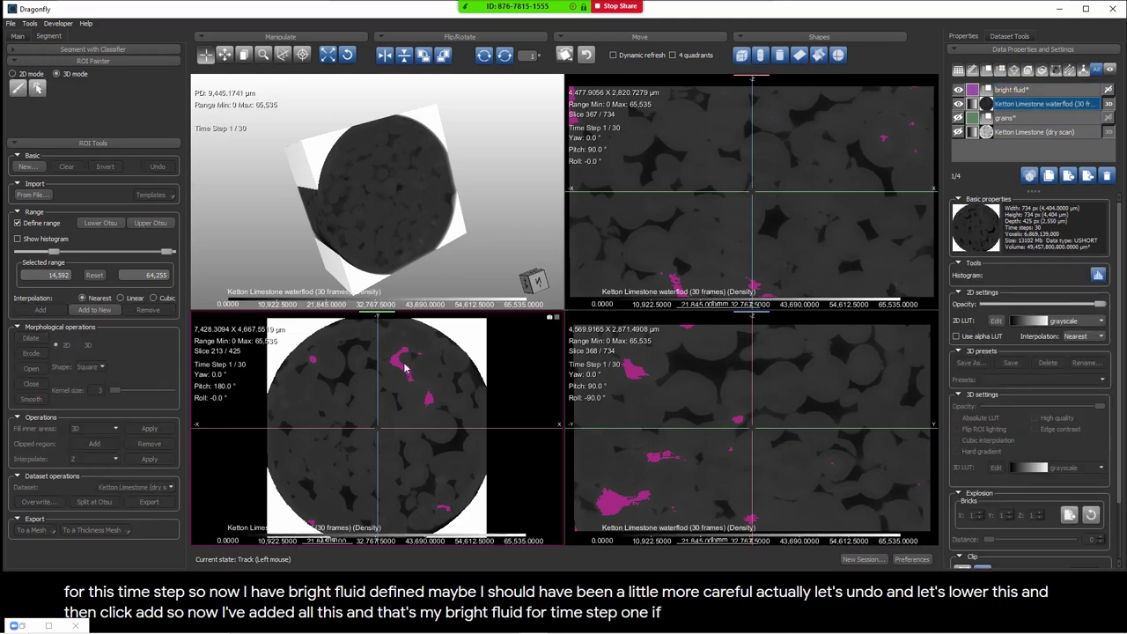
left_click(237, 364)
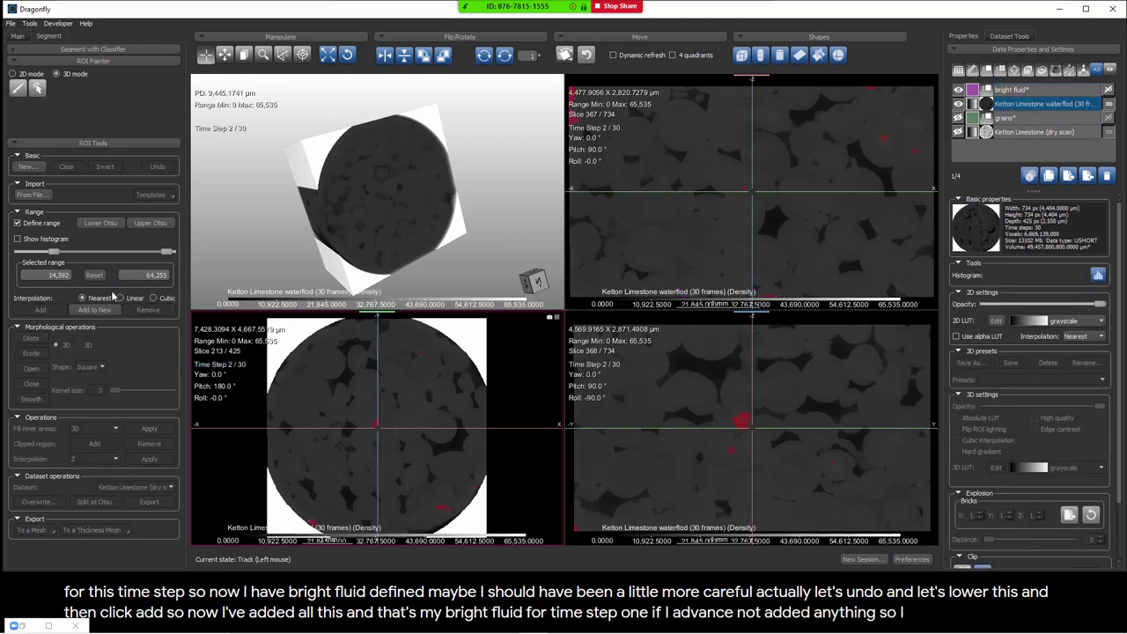
left_click(1002, 93)
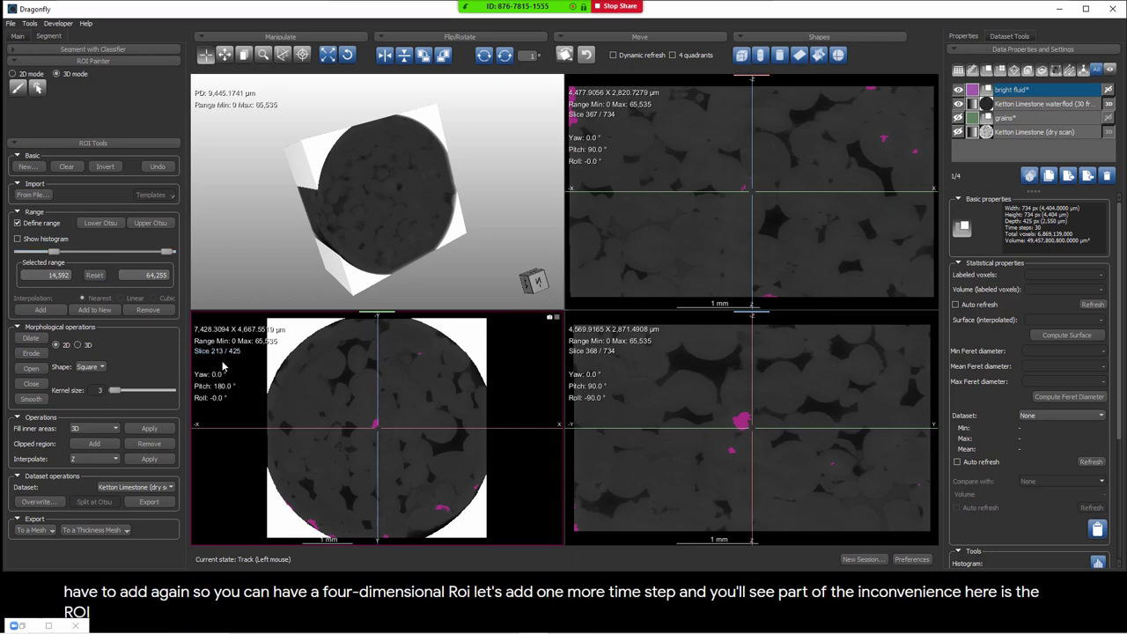
Step: Detach the Scene's Views Properties into a floating window and set the scene's current time step to 3
left_click(17, 37)
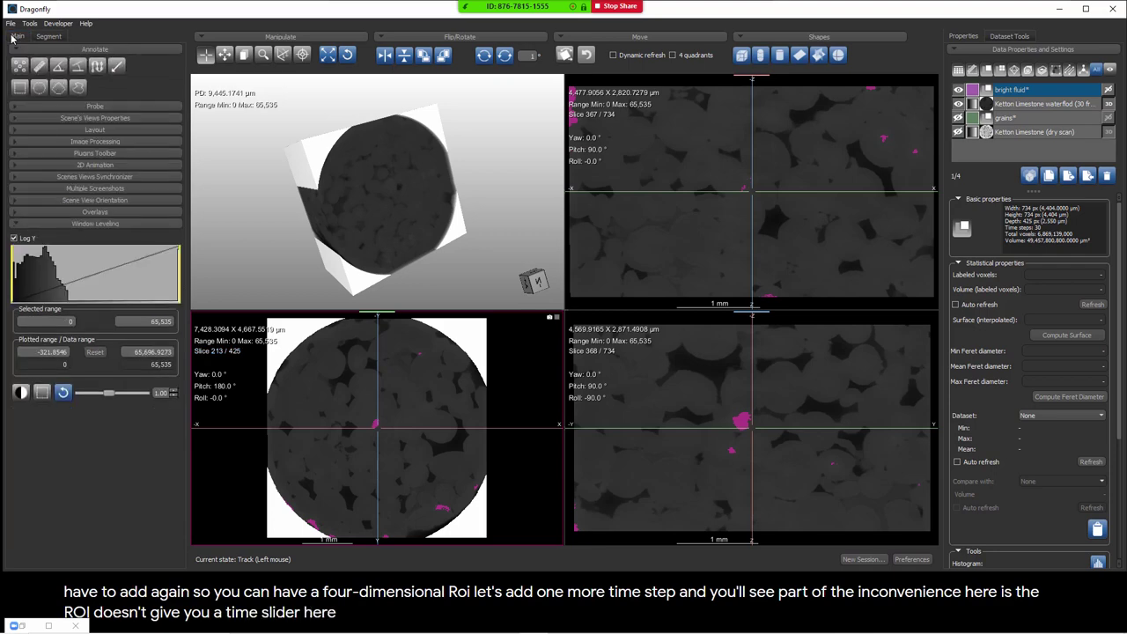
left_click(92, 117)
left_click_drag(91, 118, 630, 116)
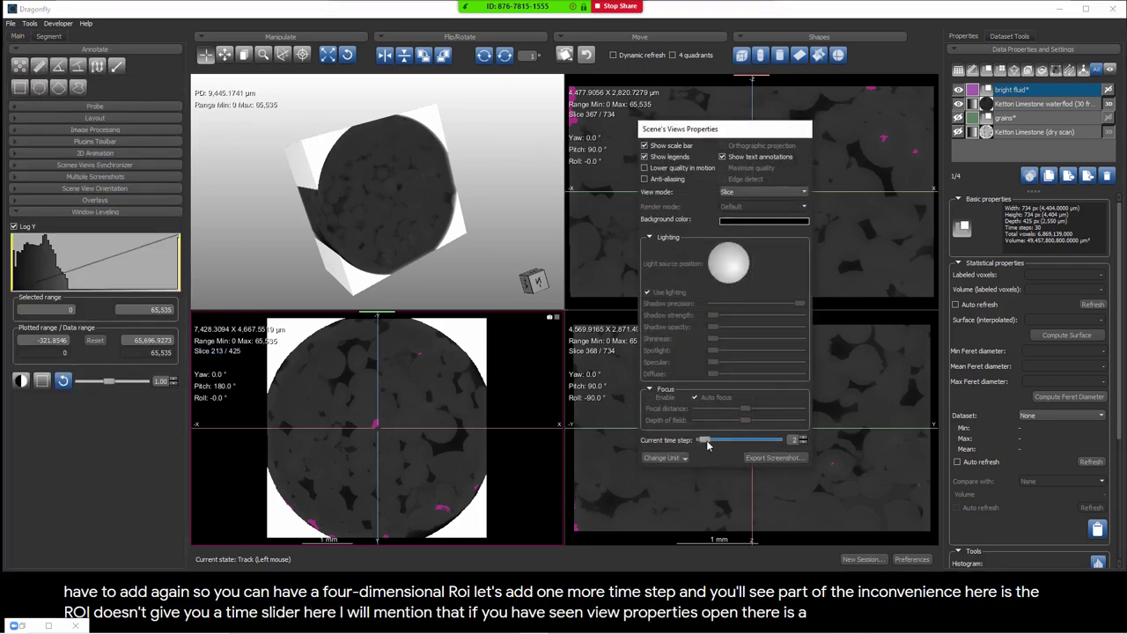
left_click_drag(708, 443, 710, 443)
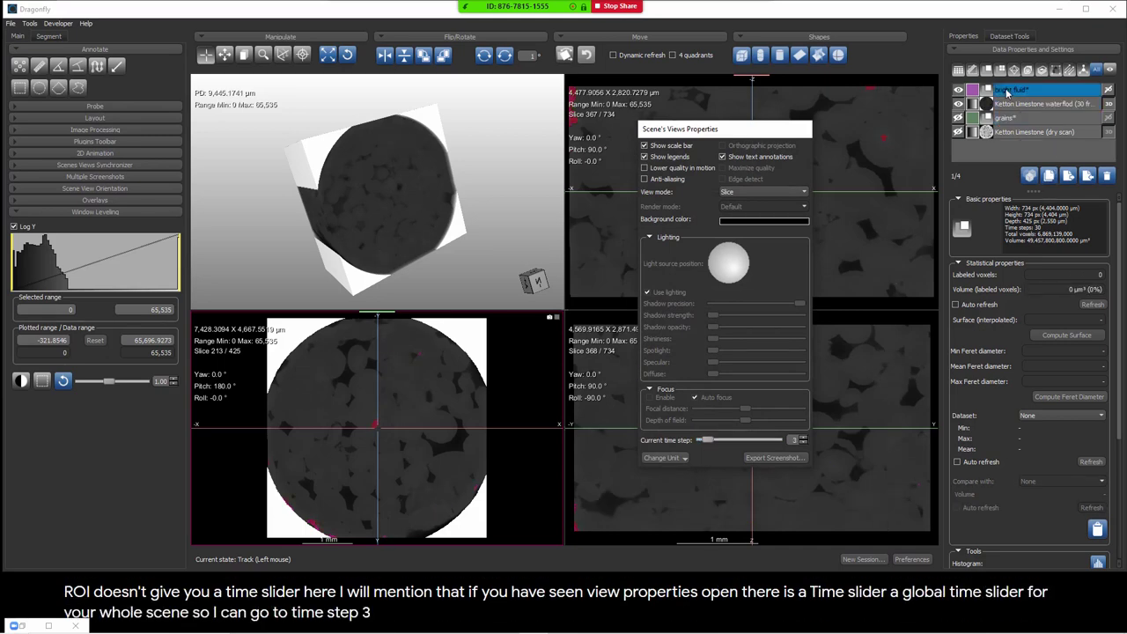
Step: Add the defined range to the bright fluid ROI at time step 3, and turn off the range definition
left_click(51, 37)
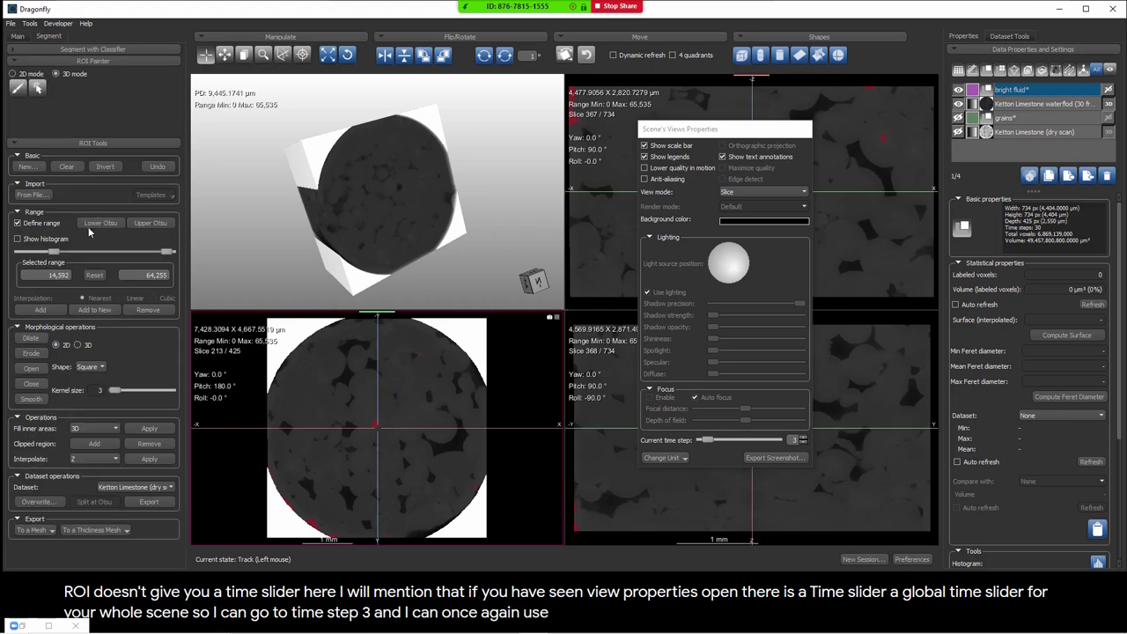
left_click(40, 310)
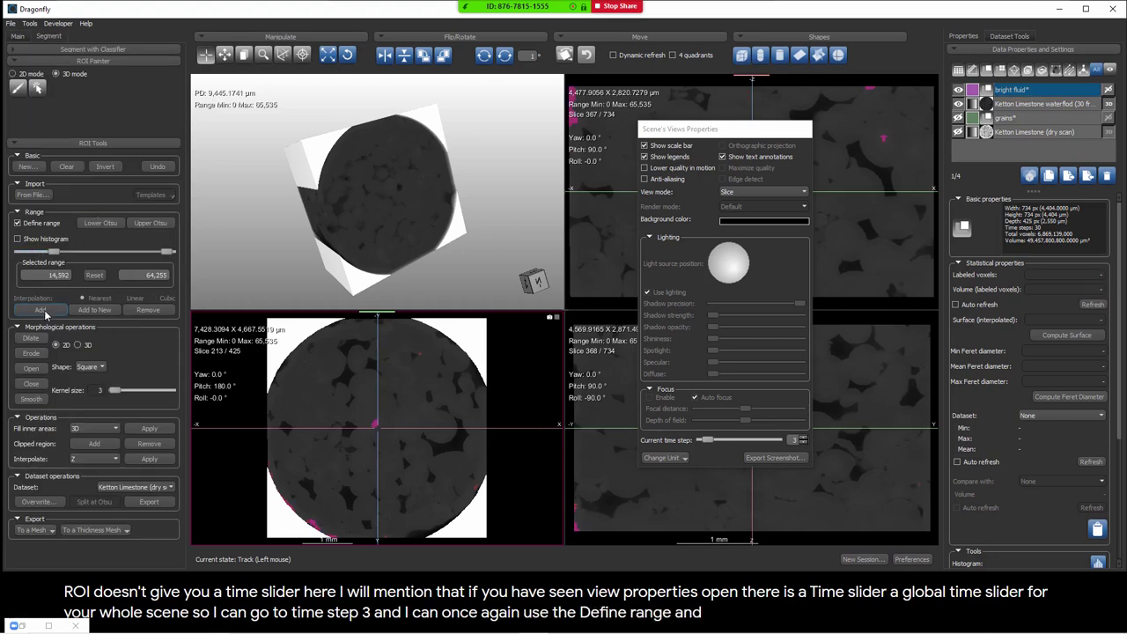
left_click(16, 223)
Step: Step the scene back from time step 3 to 1 to review the bright fluid ROI at each step
left_click_drag(707, 441, 702, 445)
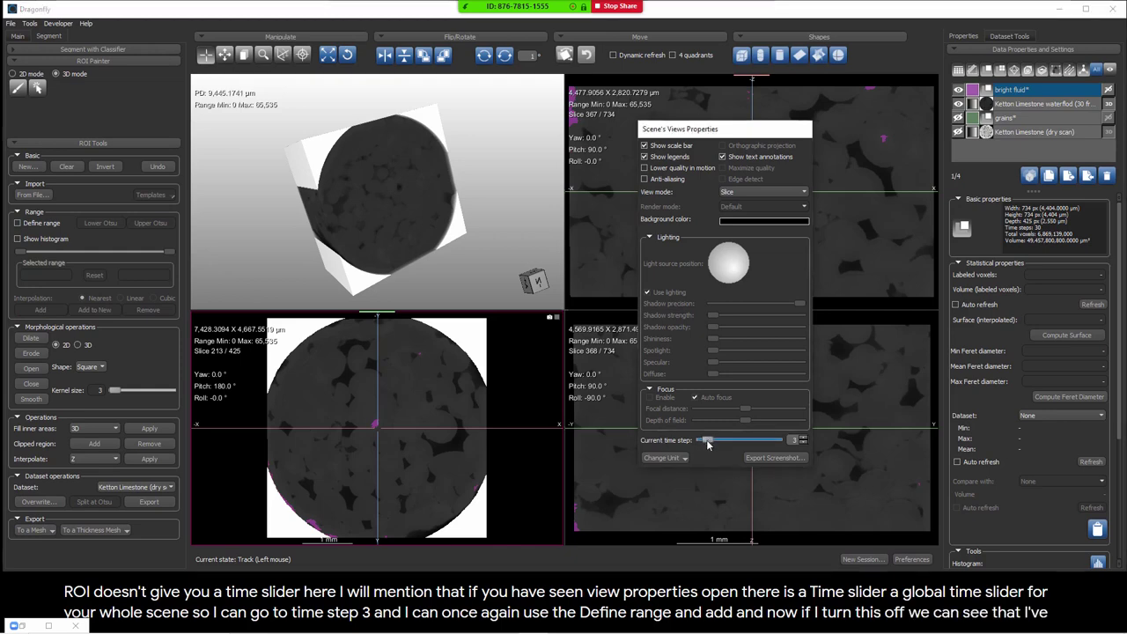
scroll(703, 445, "up", 2)
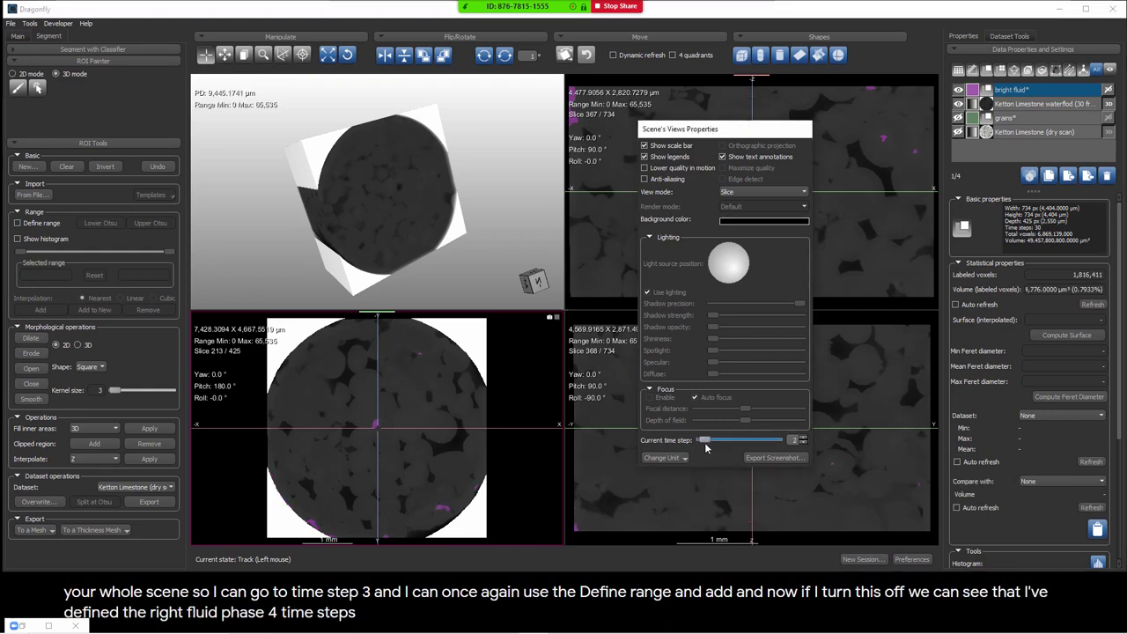
scroll(705, 447, "down", 2)
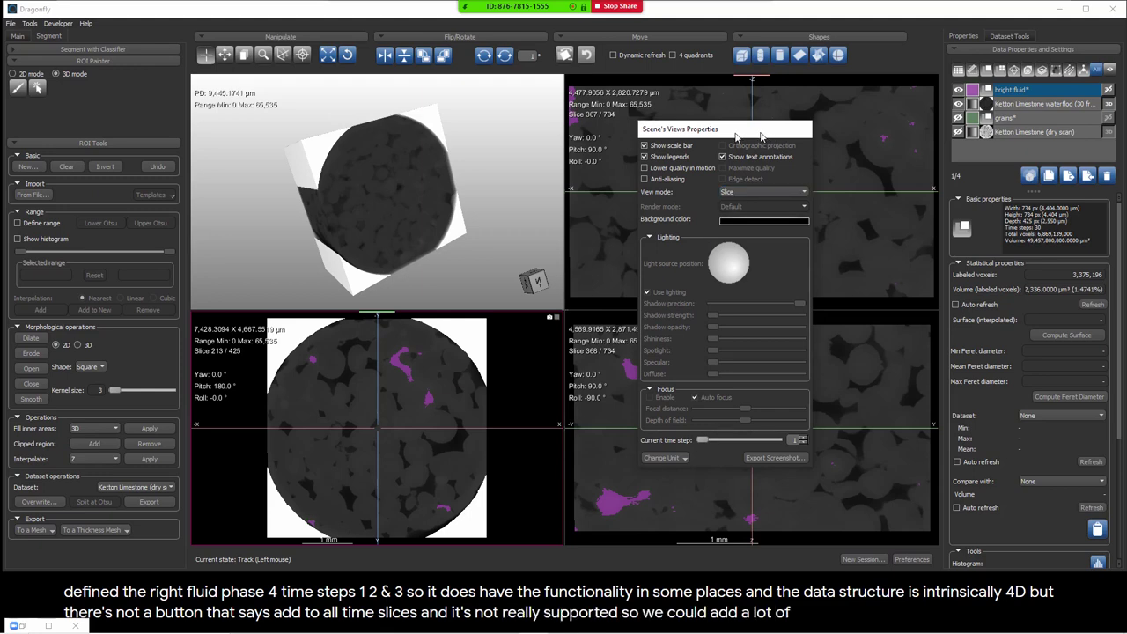
Step: Dock the floating Scene's Views Properties back among the Main tools below Window Leveling, and collapse them
left_click_drag(762, 134, 84, 97)
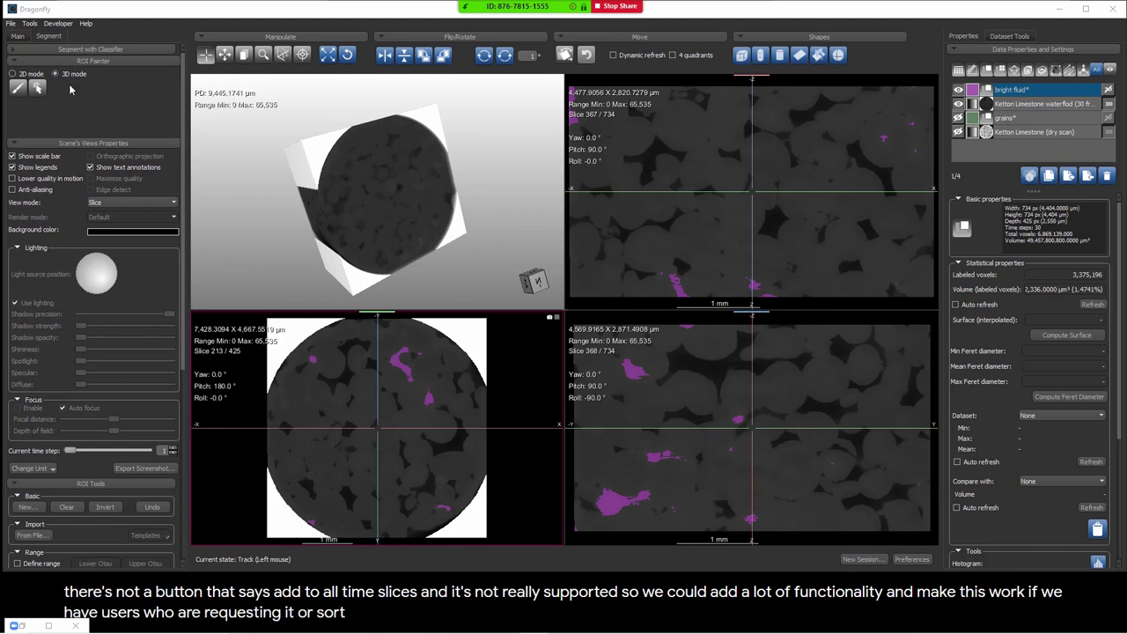
double_click(67, 144)
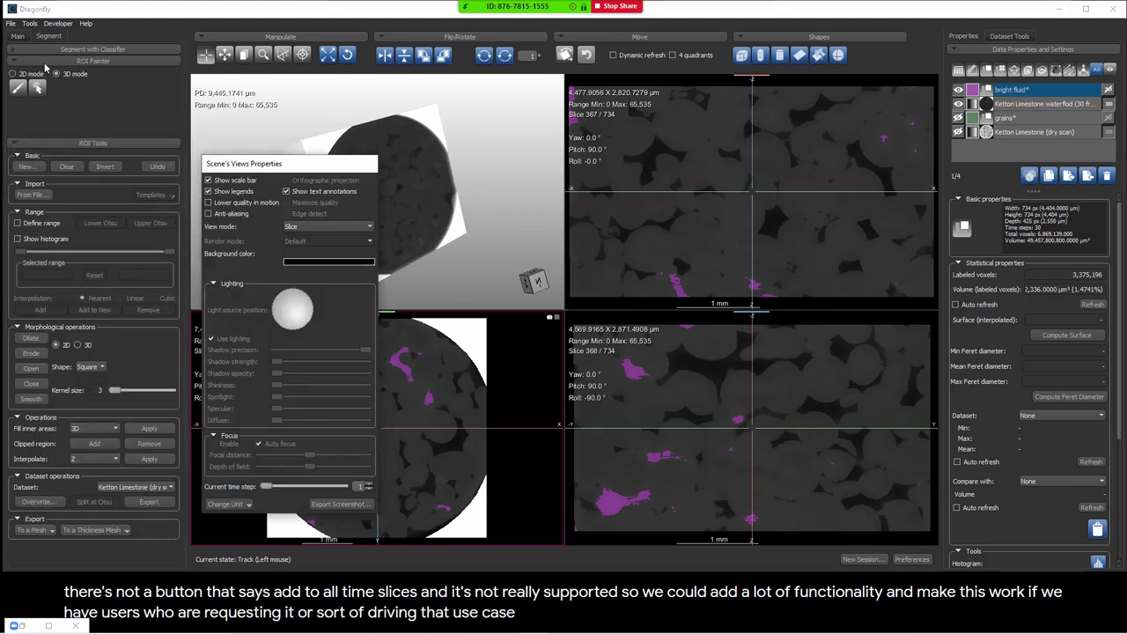
left_click(16, 36)
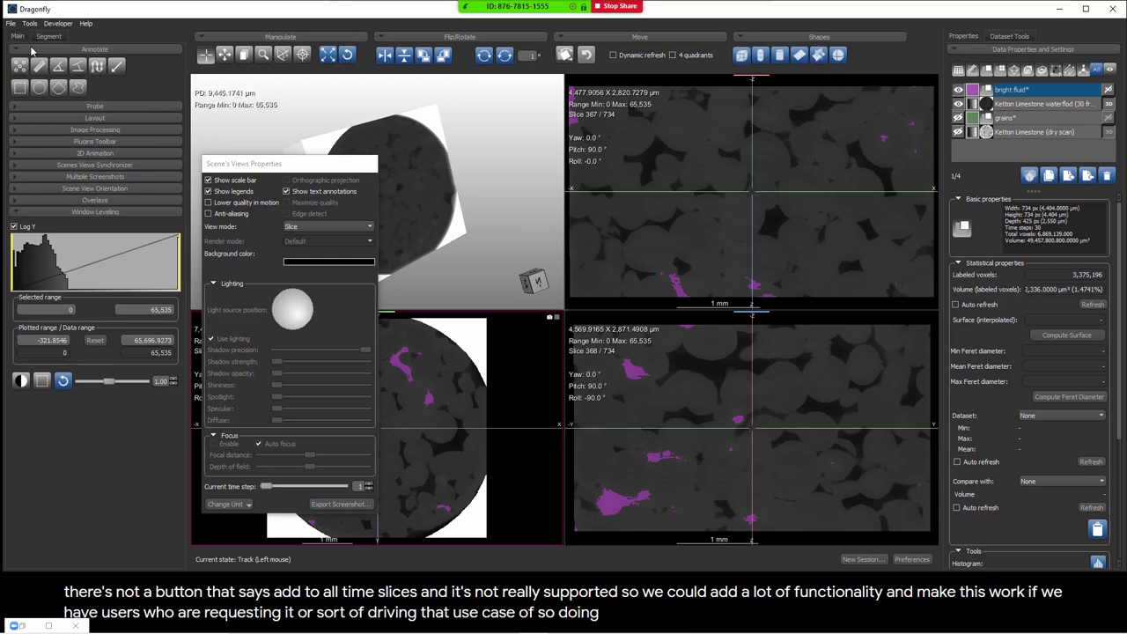
double_click(255, 163)
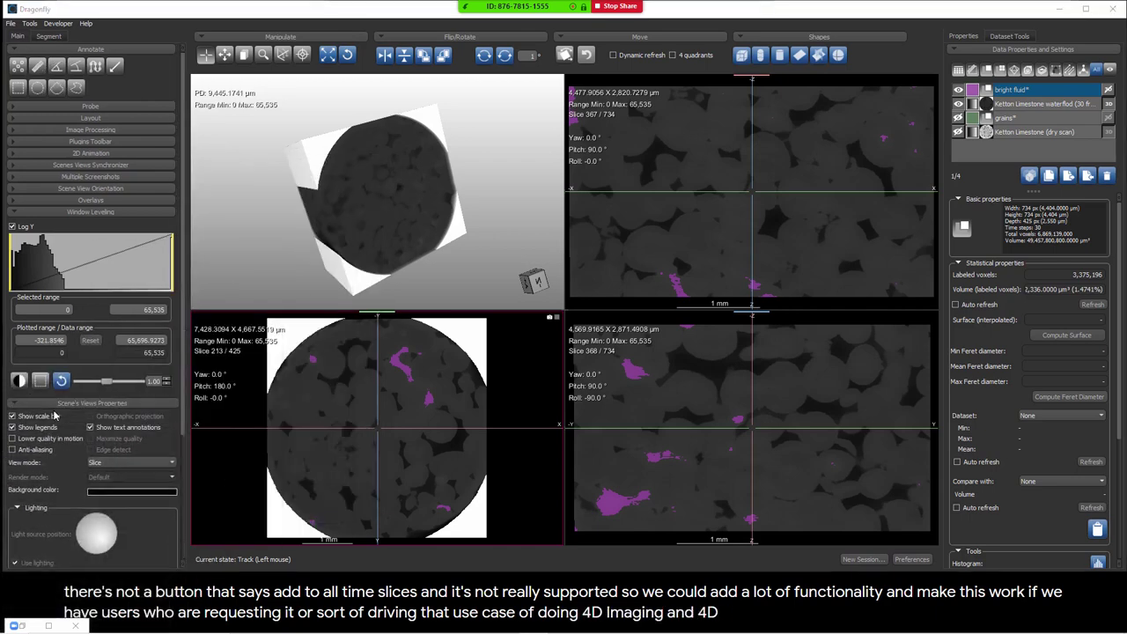
left_click(56, 403)
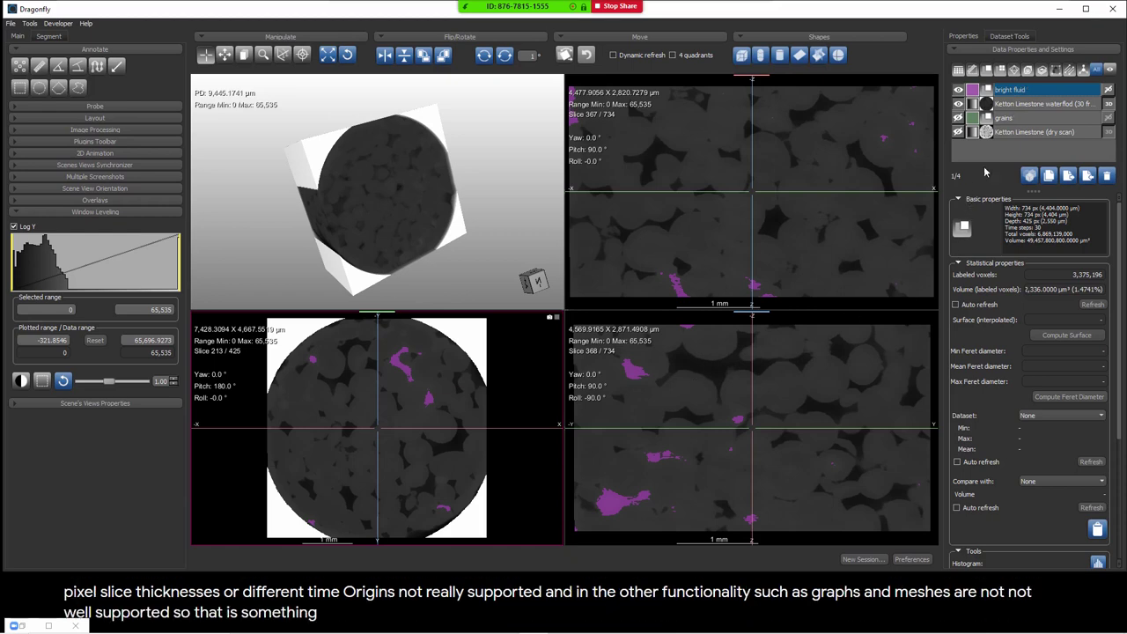
left_click(1022, 103, "ctrl")
left_click(1022, 91)
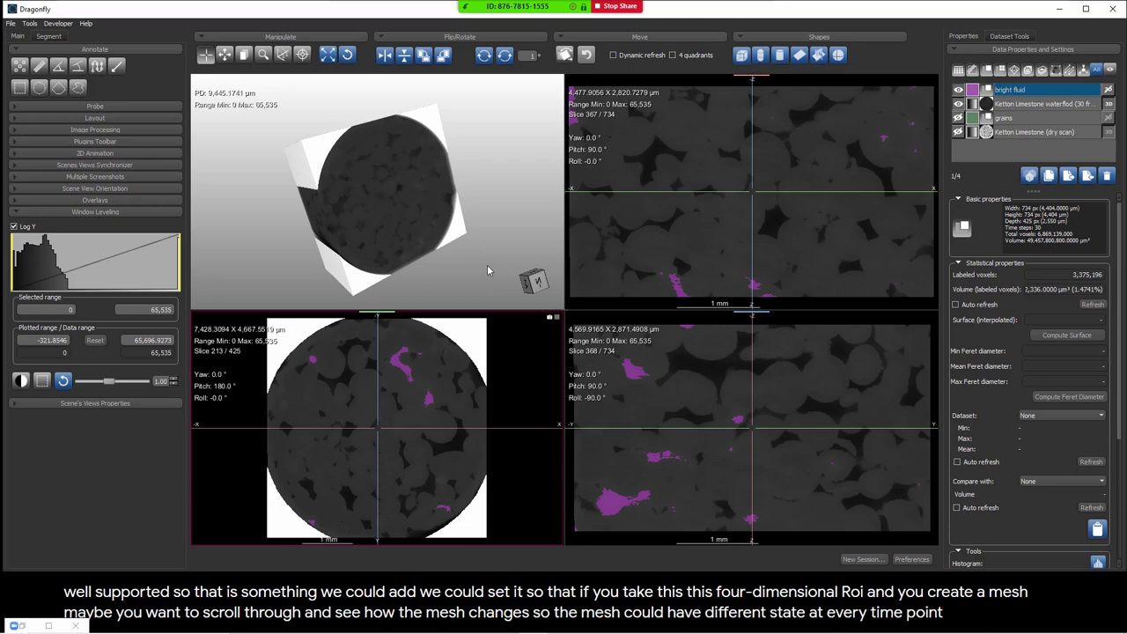
Step: Switch to the Google Slides presentation of Lesson 27 and advance to the Questions & Answers slide
key("alt+Tab")
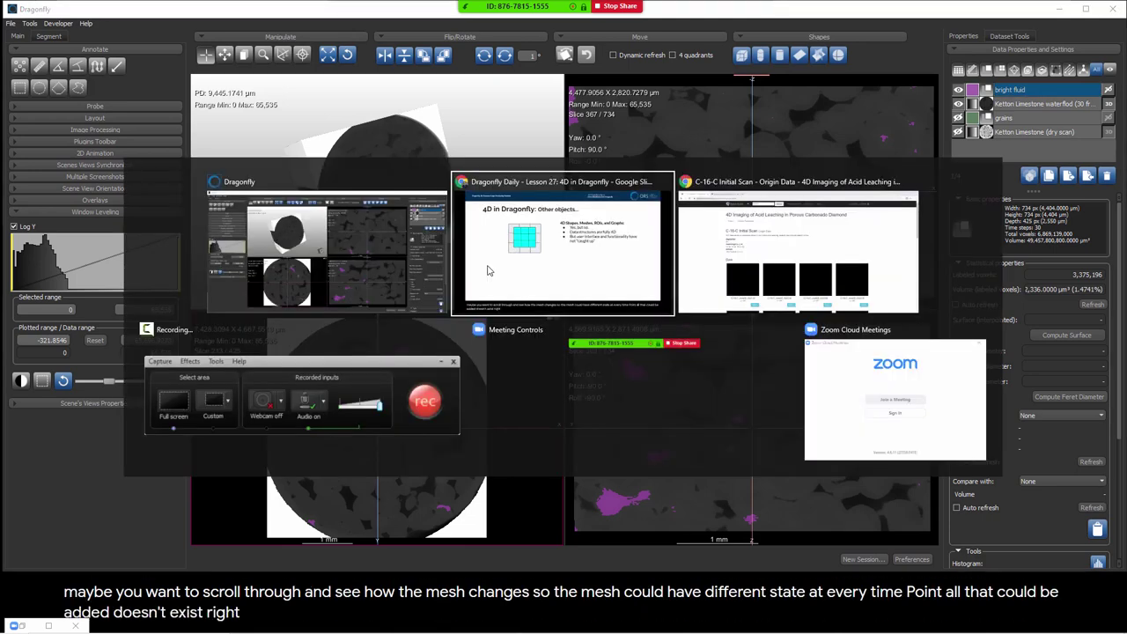
key("Right")
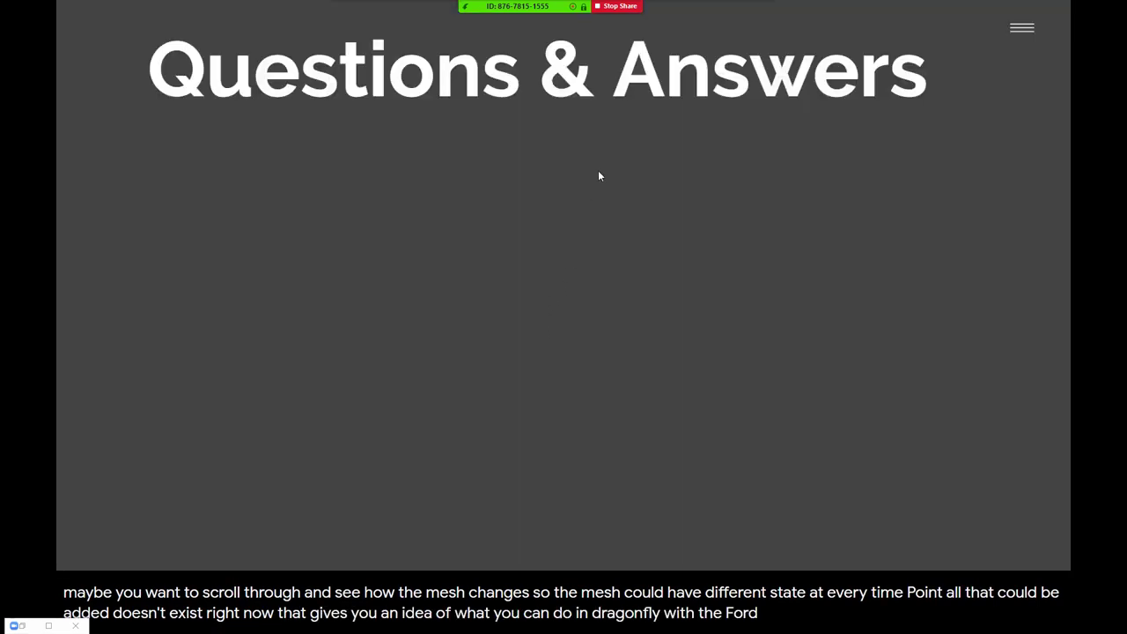
Step: Open the Zoom meeting's Question and Answer window and position it over the slide
mouse_move(585, 8)
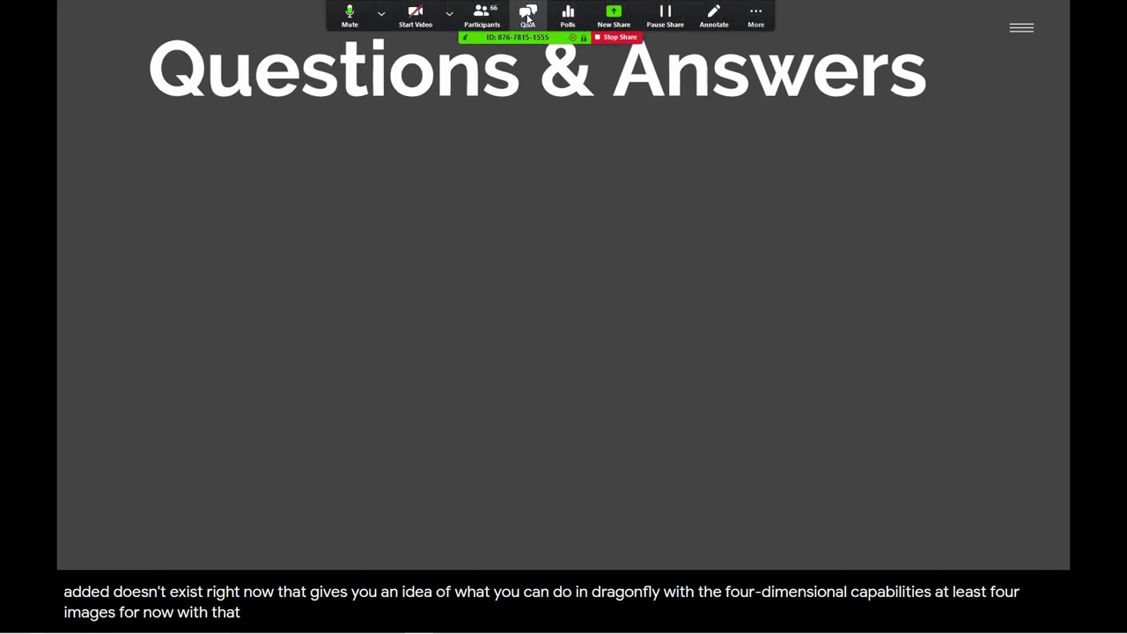
left_click(527, 18)
left_click_drag(451, 157, 397, 161)
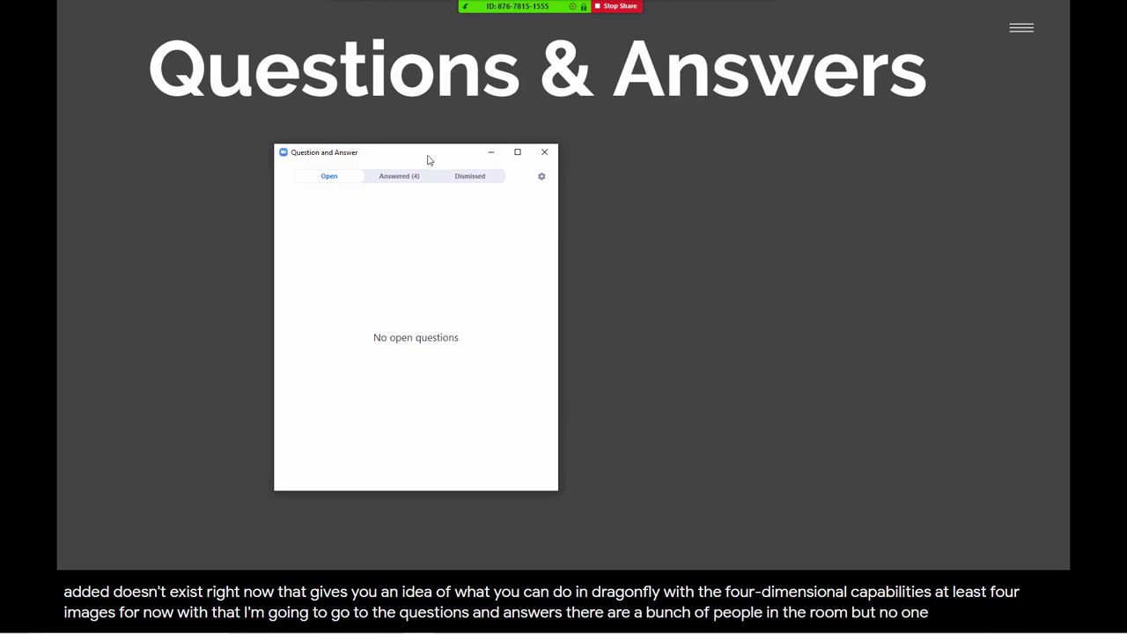
Step: Show the Zoom meeting's participants list and dismiss the open question in the Question and Answer window
mouse_move(616, 8)
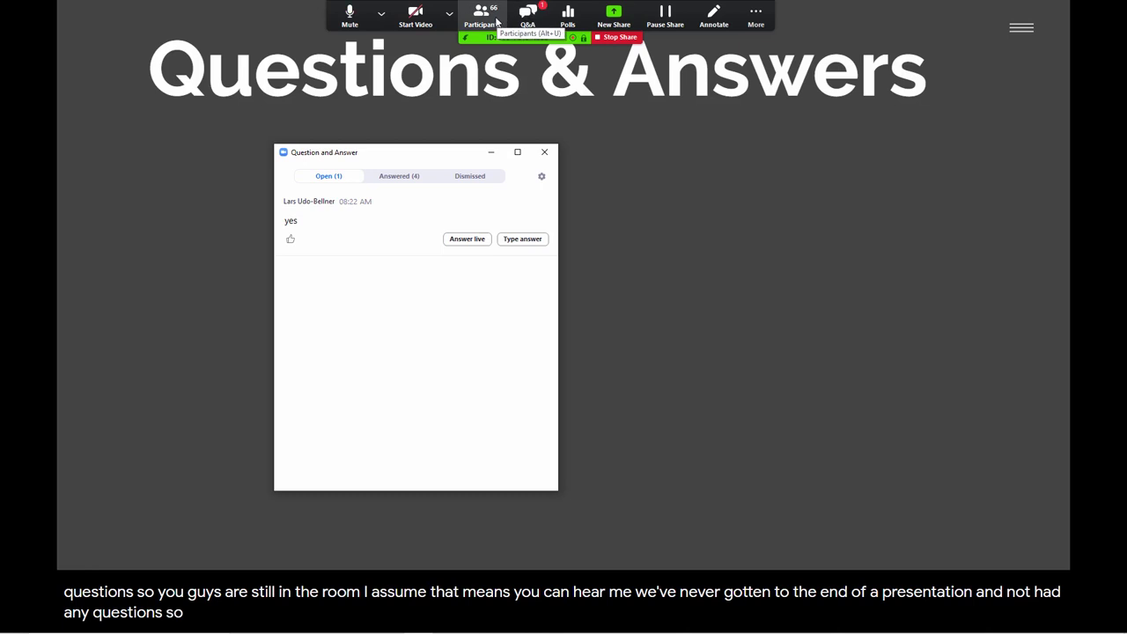
left_click(496, 21)
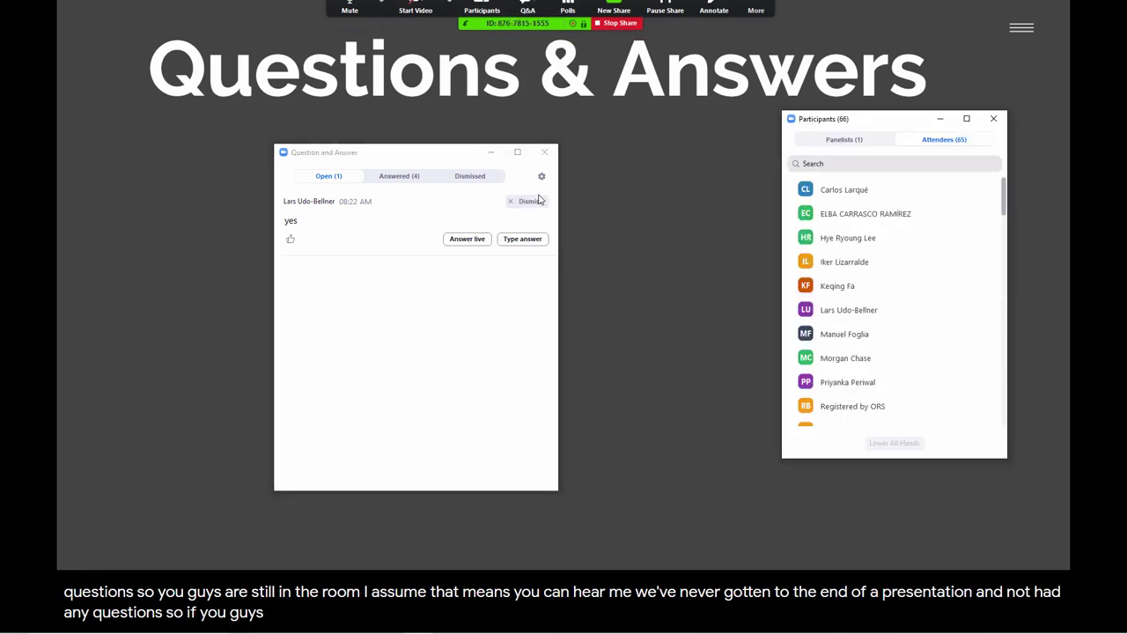
left_click(535, 204)
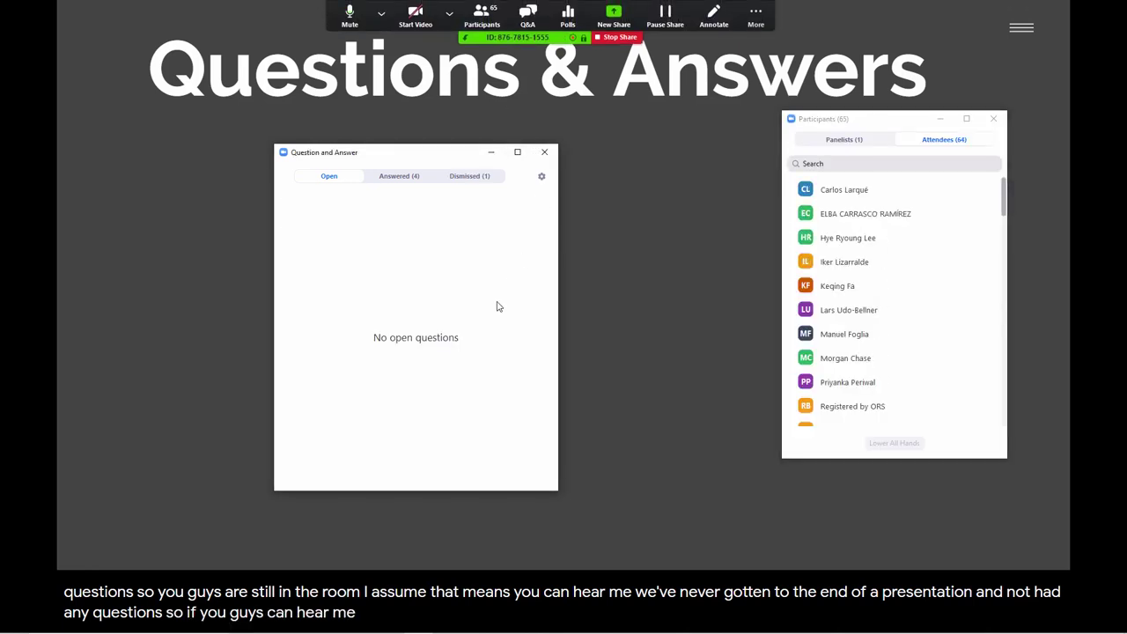